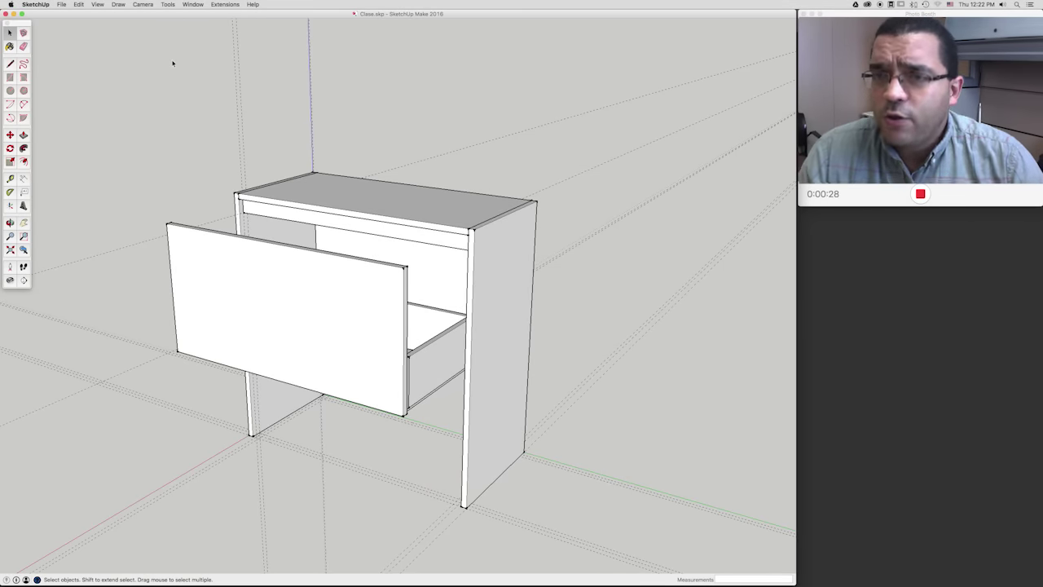
Step: Orbit to a low frontal angle and zoom in on the pulled-out drawer's interior
key("o")
mouse_move(363, 168)
left_mouse_down()
mouse_move(397, 208)
mouse_move(301, 311)
mouse_move(392, 278)
mouse_move(340, 274)
left_mouse_up()
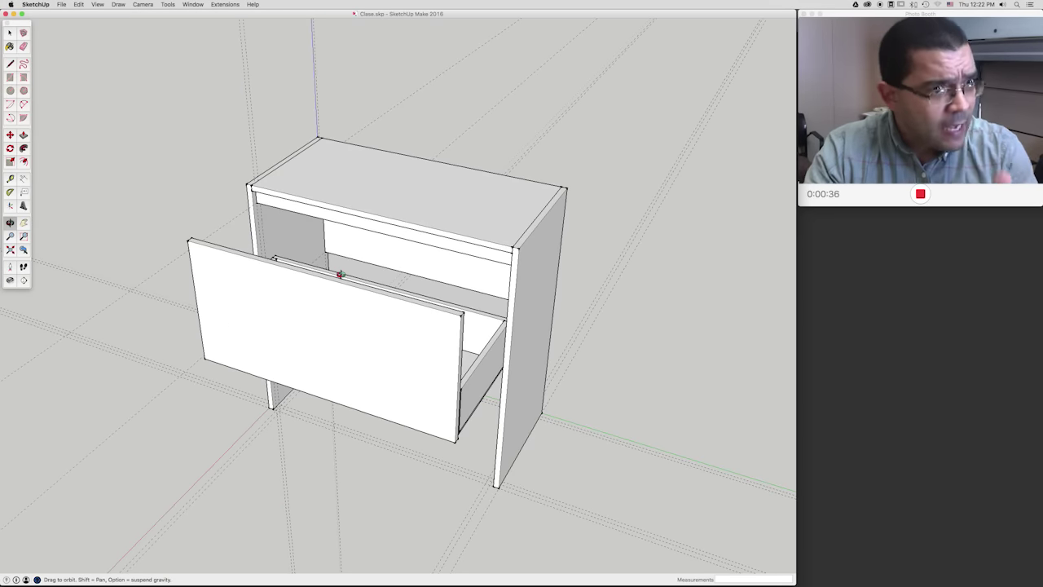
mouse_move(394, 244)
left_mouse_down()
mouse_move(373, 221)
mouse_move(419, 274)
mouse_move(298, 298)
mouse_move(477, 289)
mouse_move(415, 286)
left_mouse_up()
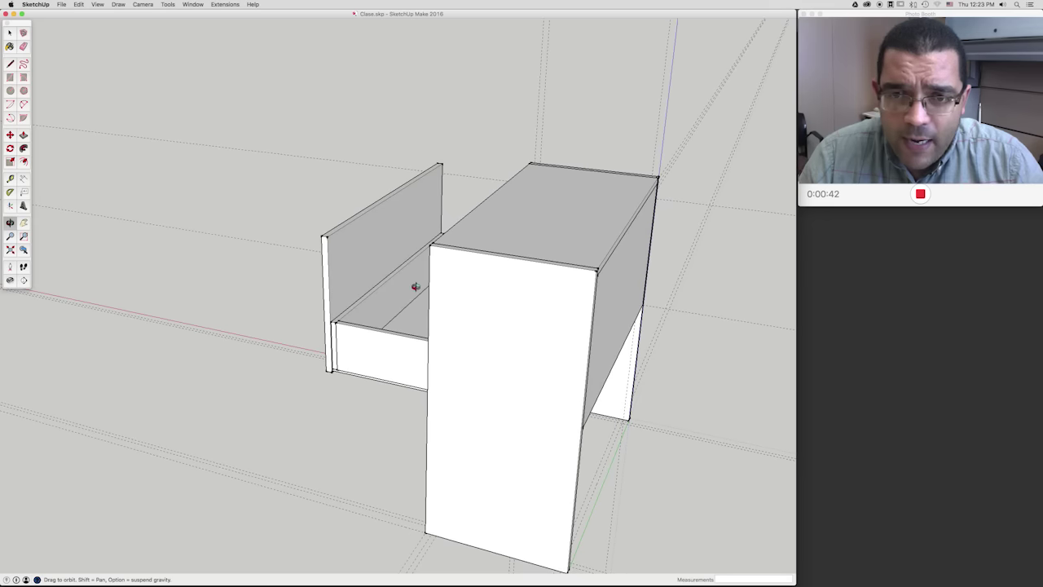
mouse_move(372, 260)
left_mouse_down()
mouse_move(449, 303)
mouse_move(384, 288)
left_mouse_up()
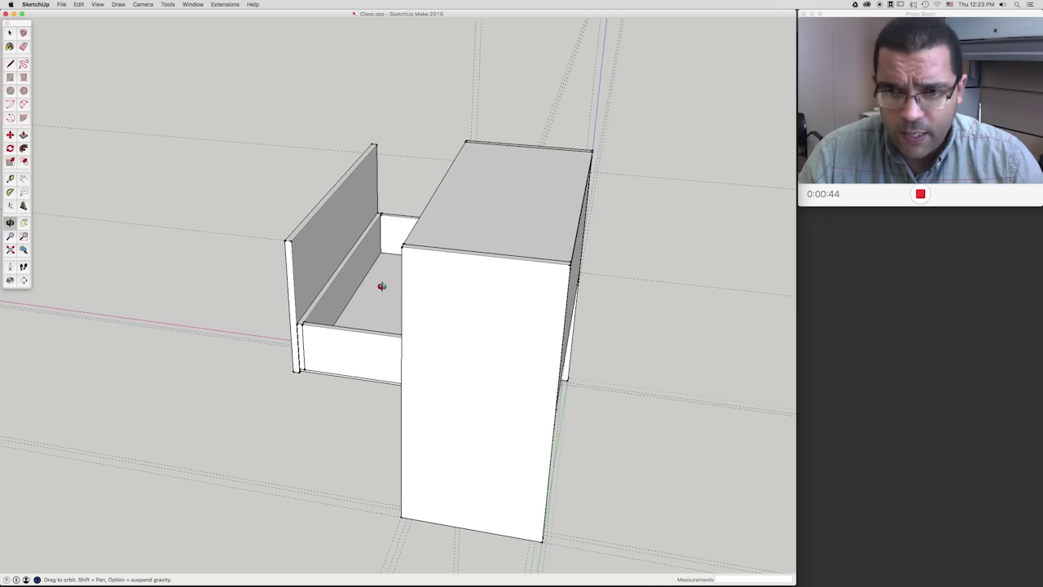
scroll(381, 286, "up", 3)
scroll(399, 277, "up", 2)
scroll(425, 265, "up", 1)
scroll(420, 261, "up", 2)
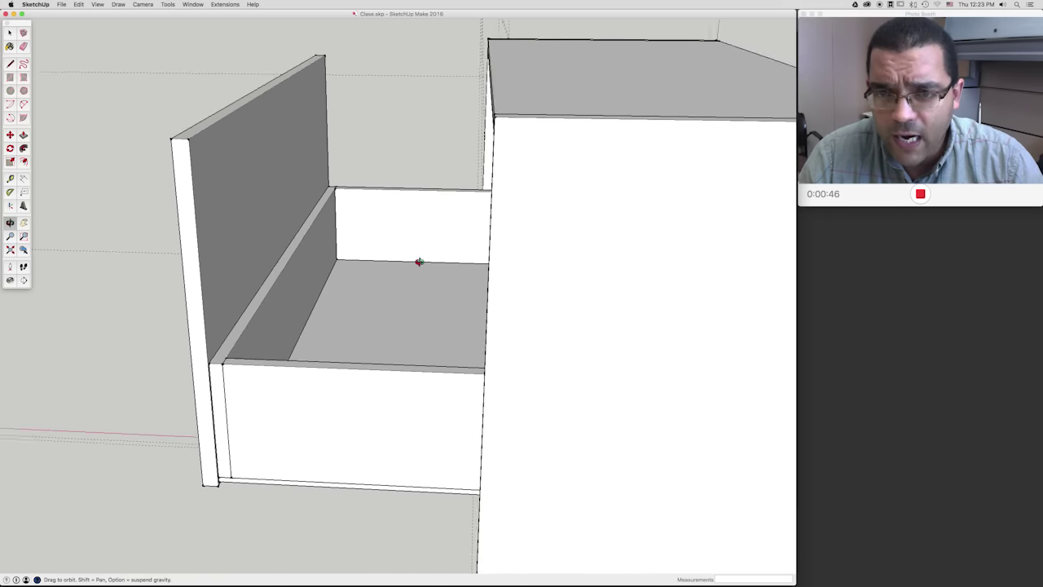
scroll(399, 262, "up", 2)
left_click_drag(398, 263, 342, 249)
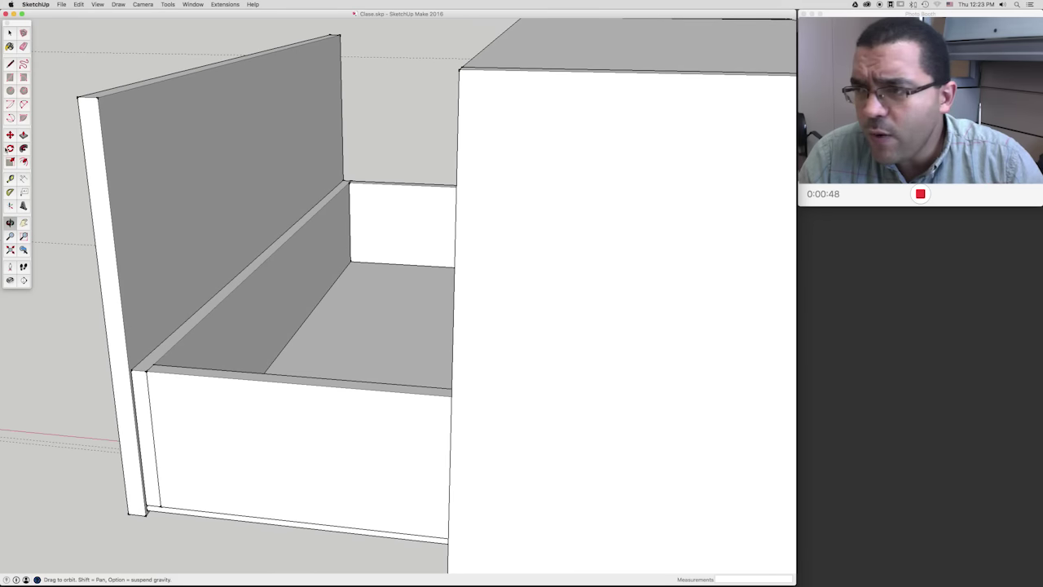
Step: Place a guide line 12" above the drawer's inner edge, then select the cabinet group
left_click(10, 177)
left_click(370, 182)
left_click(378, 255)
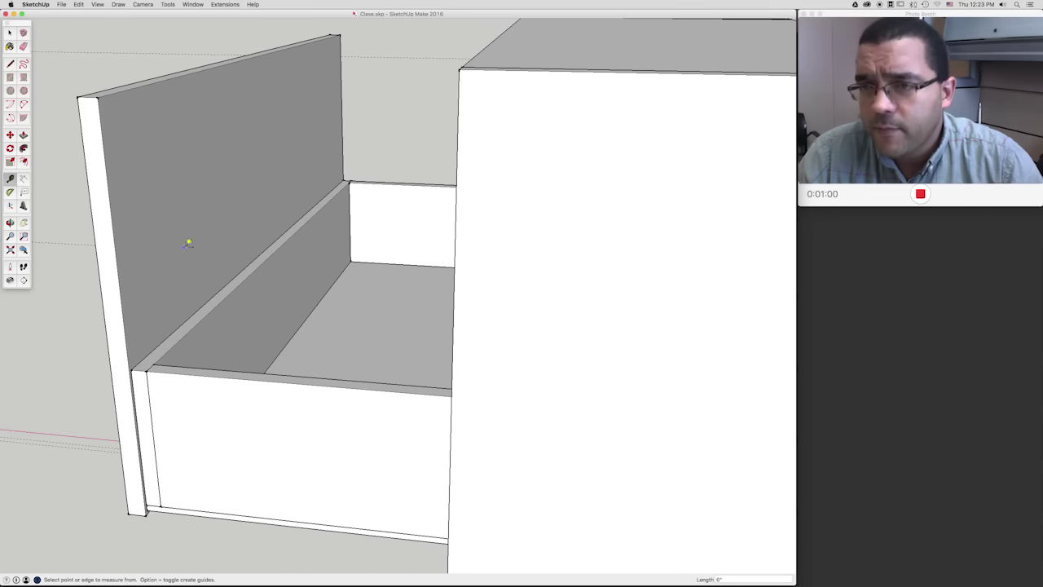
left_click(297, 333)
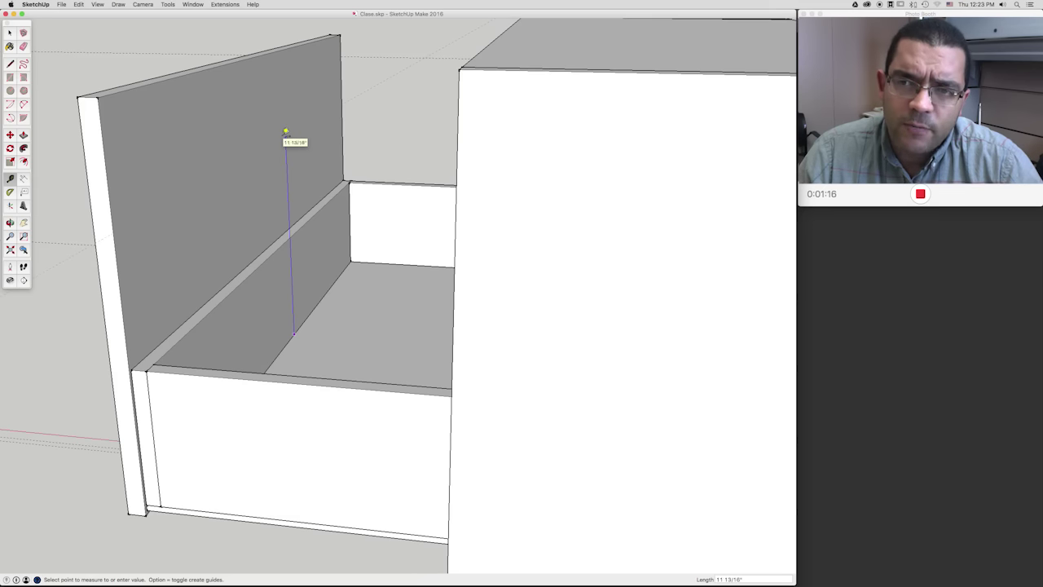
left_click(286, 132)
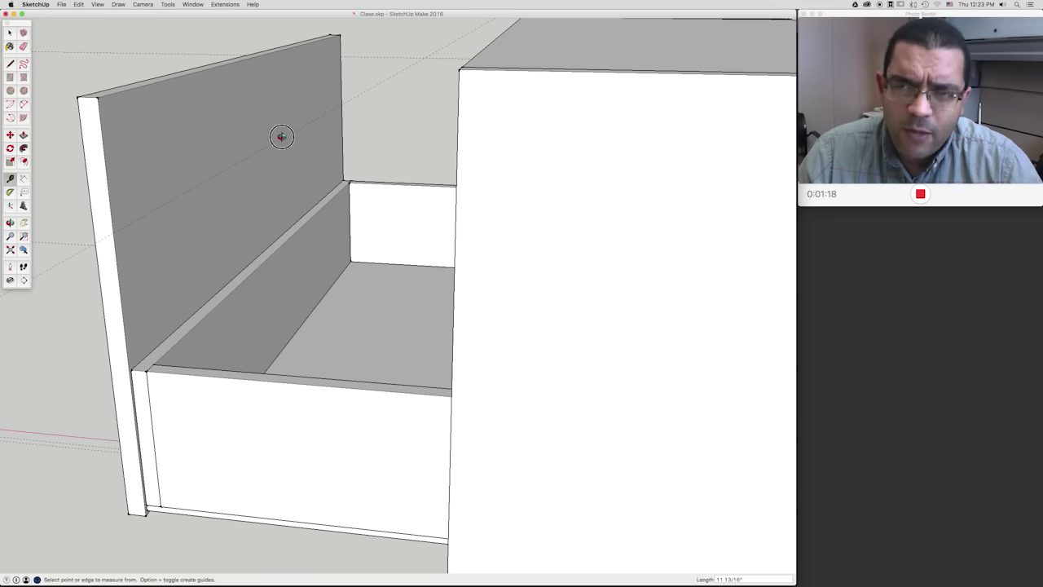
type("12")
key("Return")
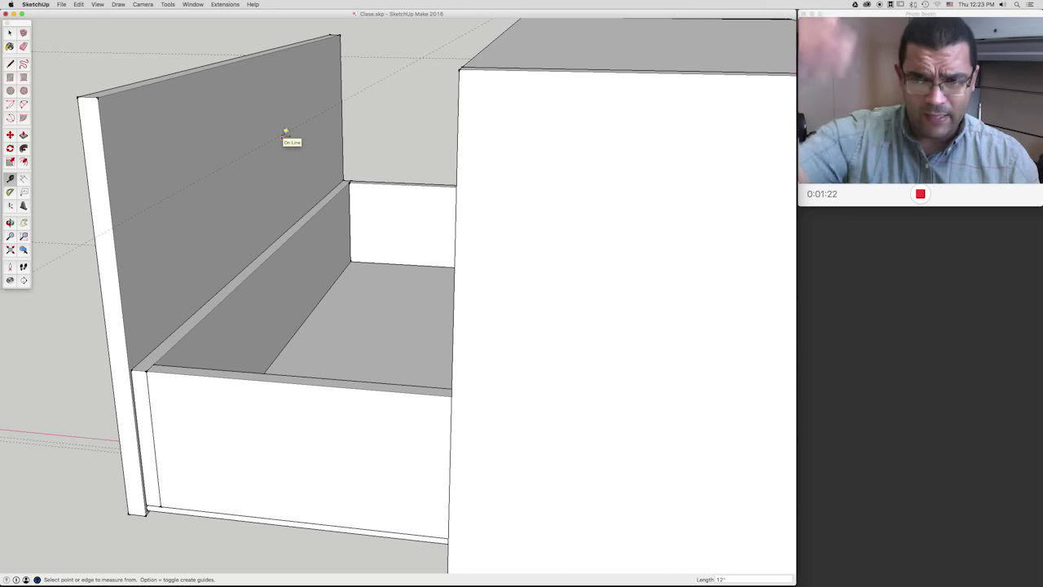
key("space")
left_click(209, 318)
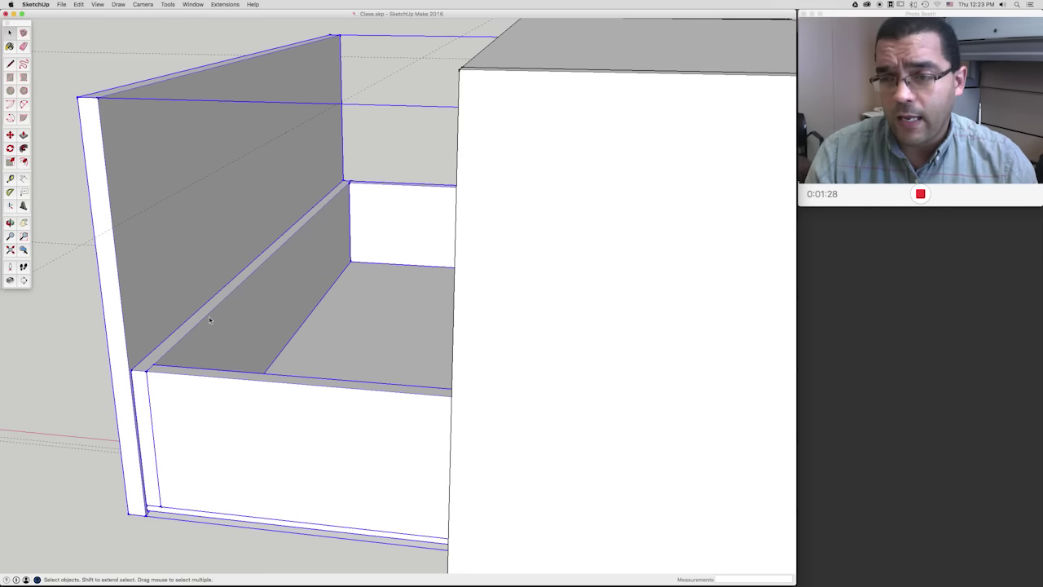
Step: Open the cabinet group, then the drawer group, then the drawer's side board component for editing
right_click(209, 318)
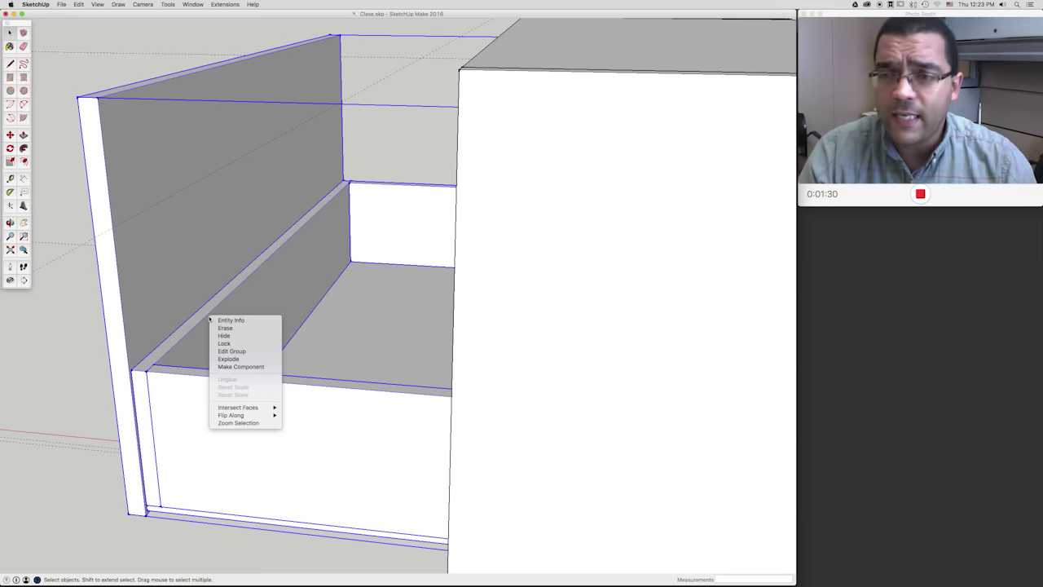
left_click(249, 352)
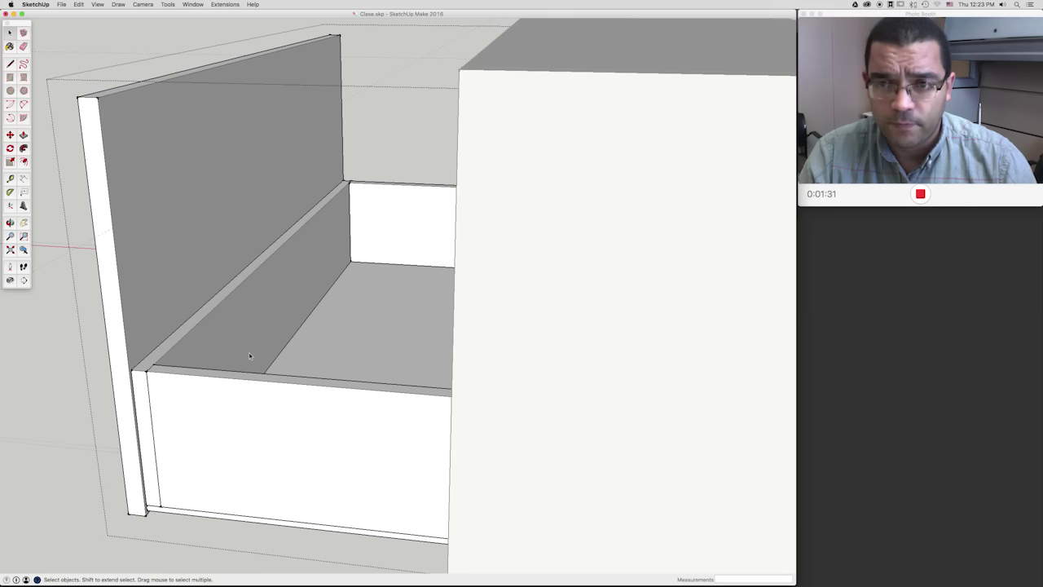
triple_click(203, 316)
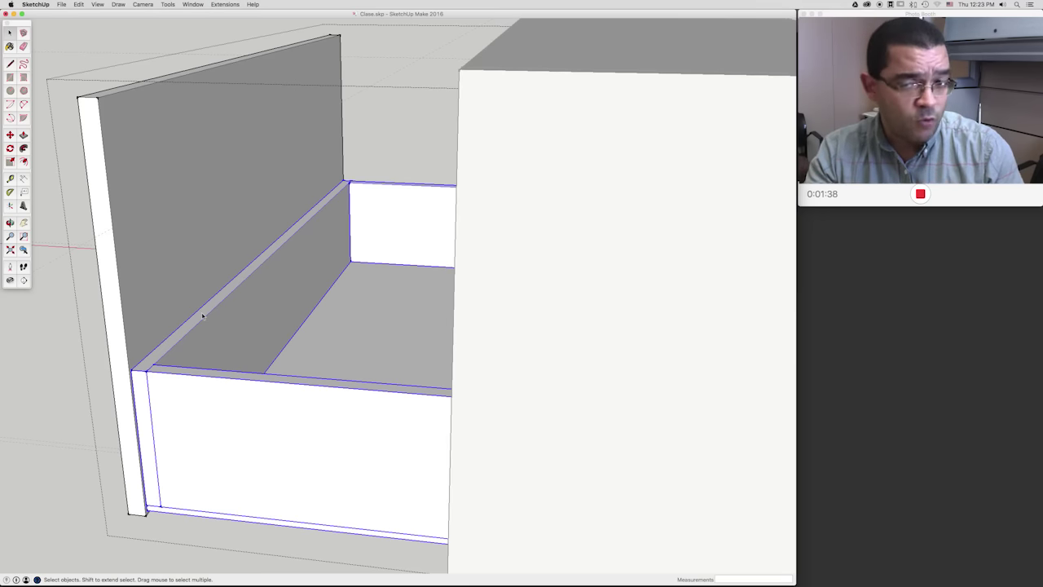
right_click(204, 316)
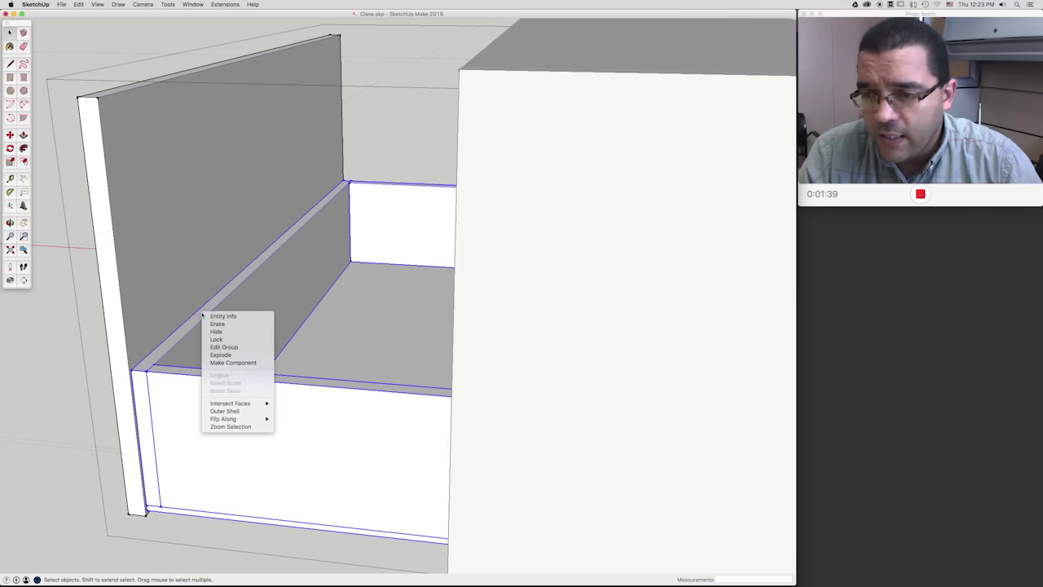
left_click(224, 347)
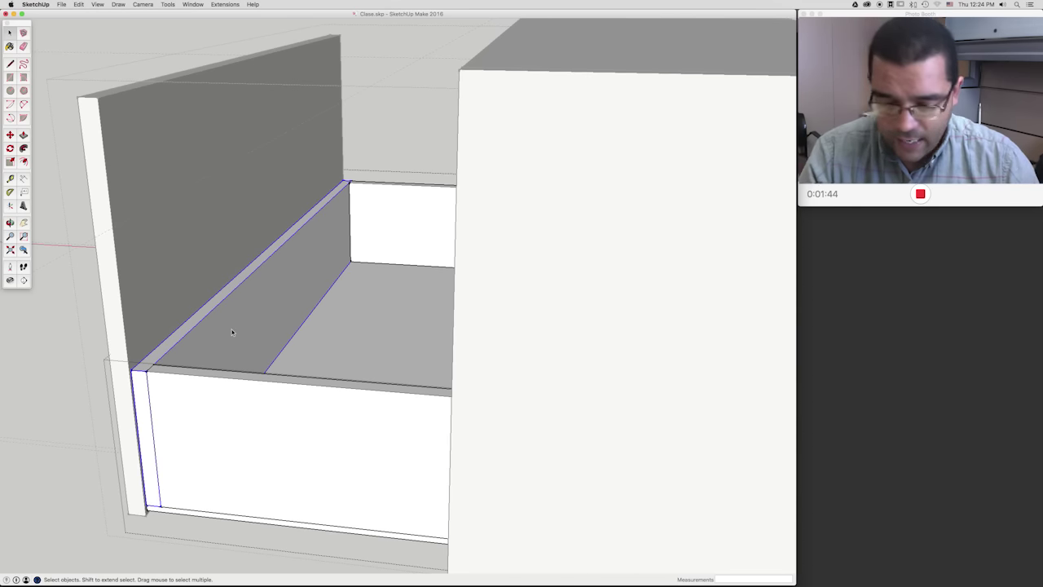
key("p")
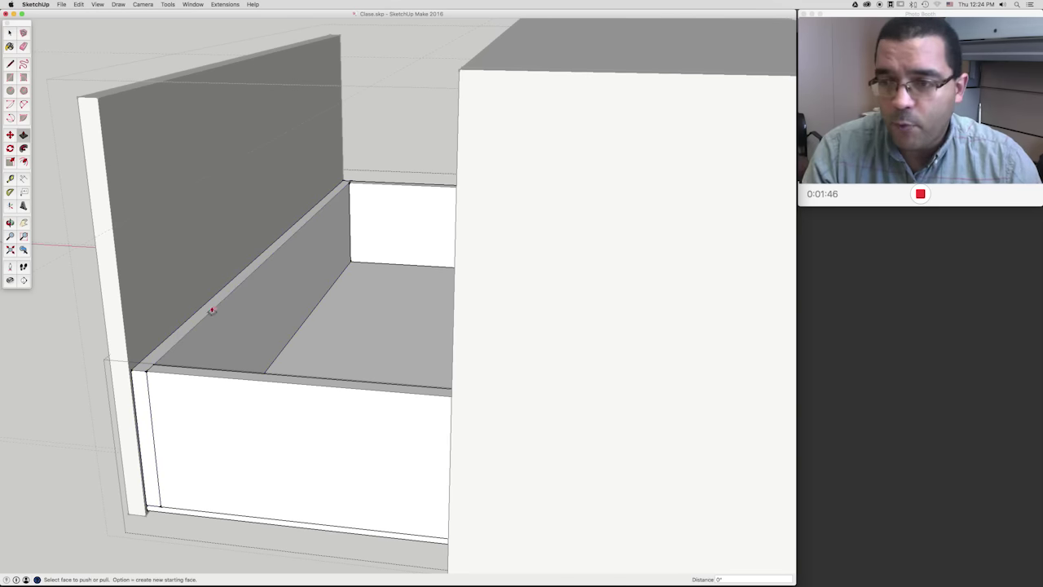
key("space")
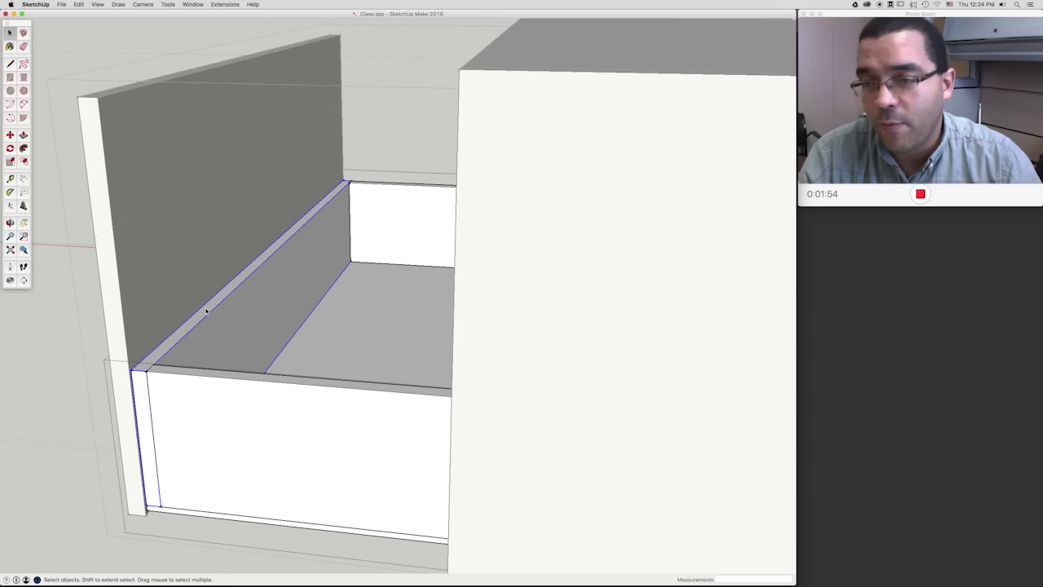
right_click(206, 311)
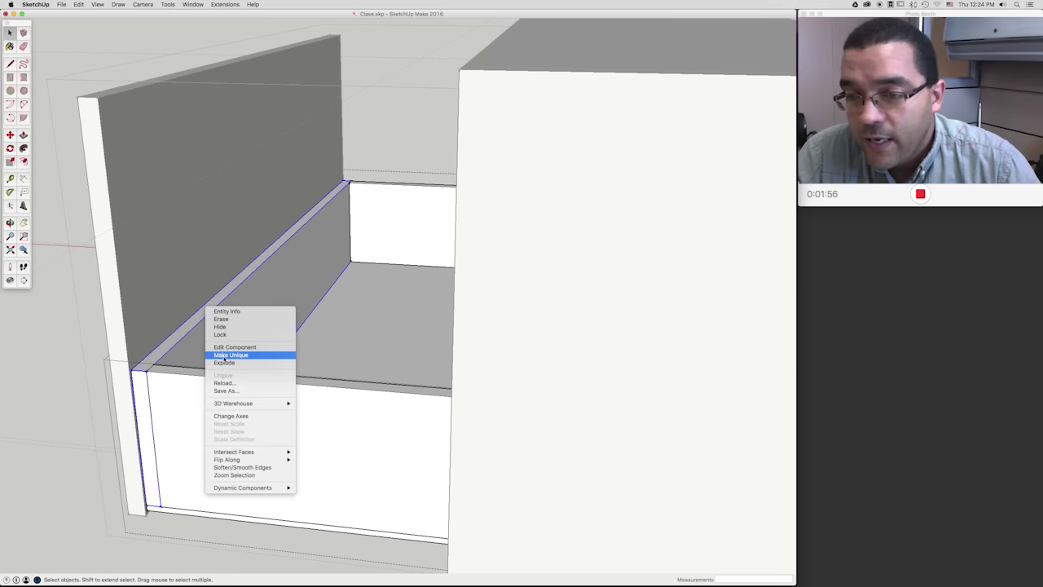
left_click(229, 351)
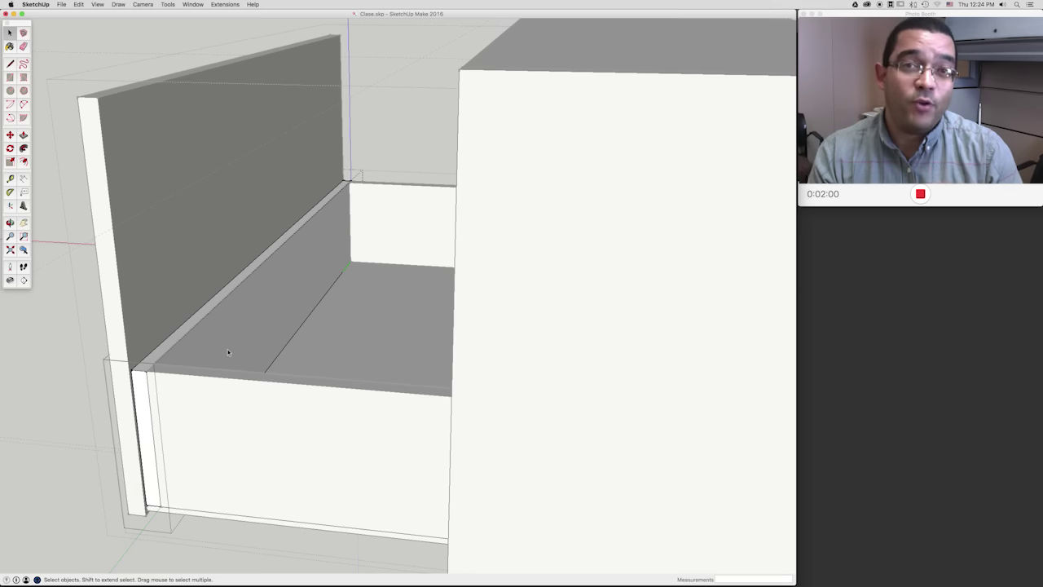
Step: Push/pull the side board's top face up 6" to the guide line
key("p")
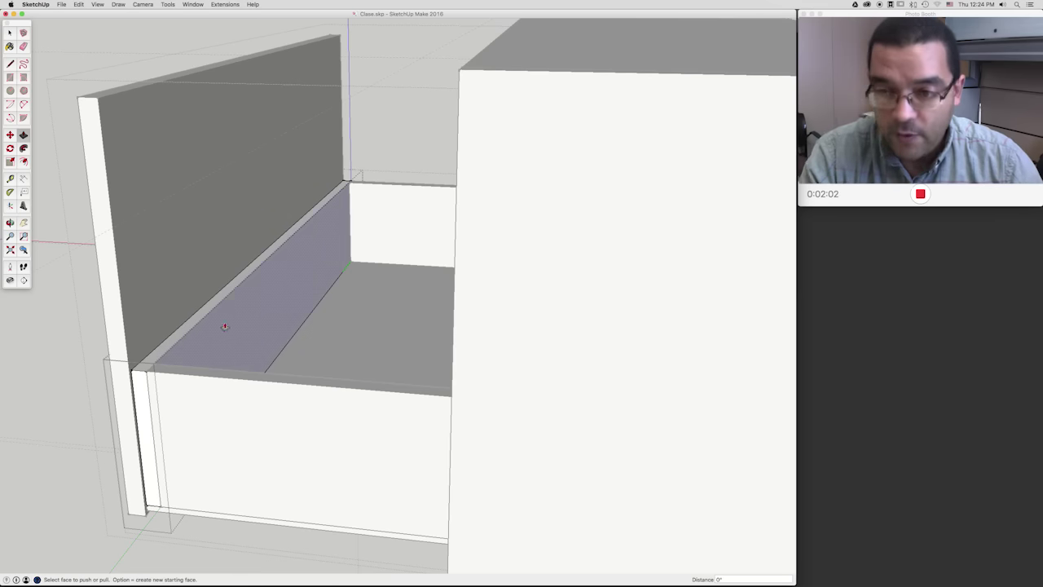
left_click_drag(234, 286, 173, 201)
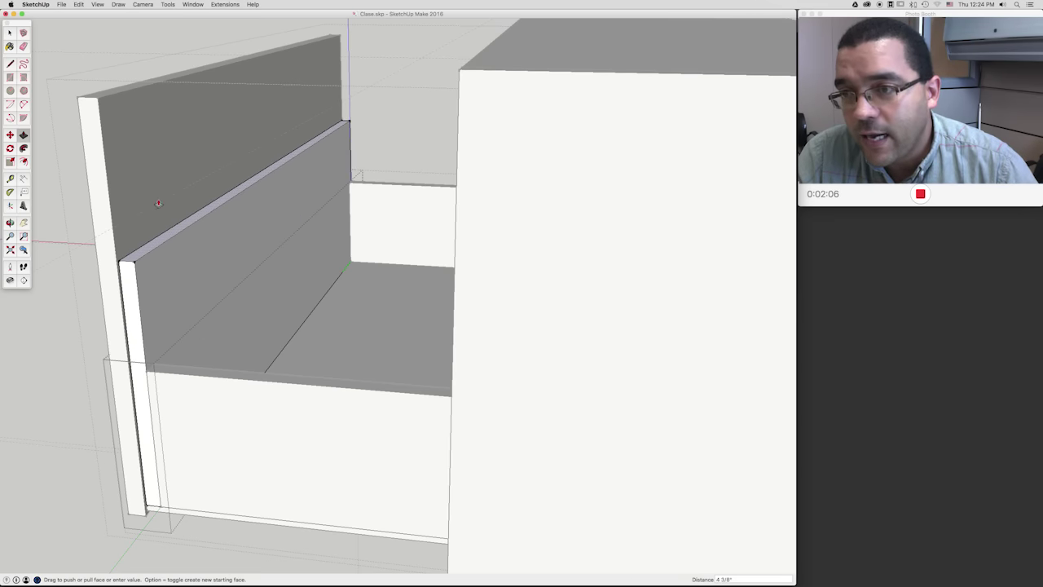
left_click_drag(173, 201, 175, 199)
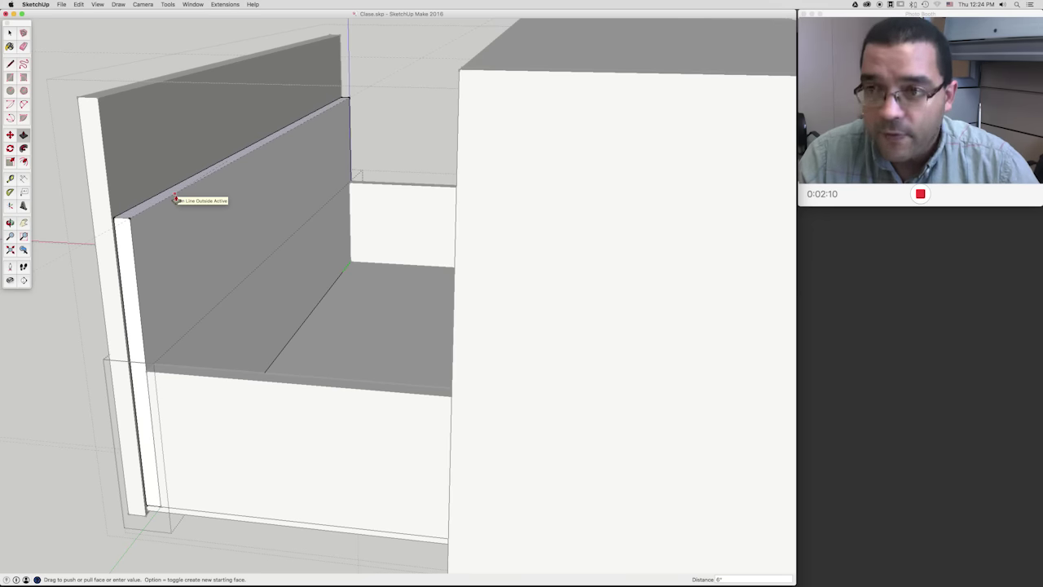
left_click_drag(175, 198, 175, 199)
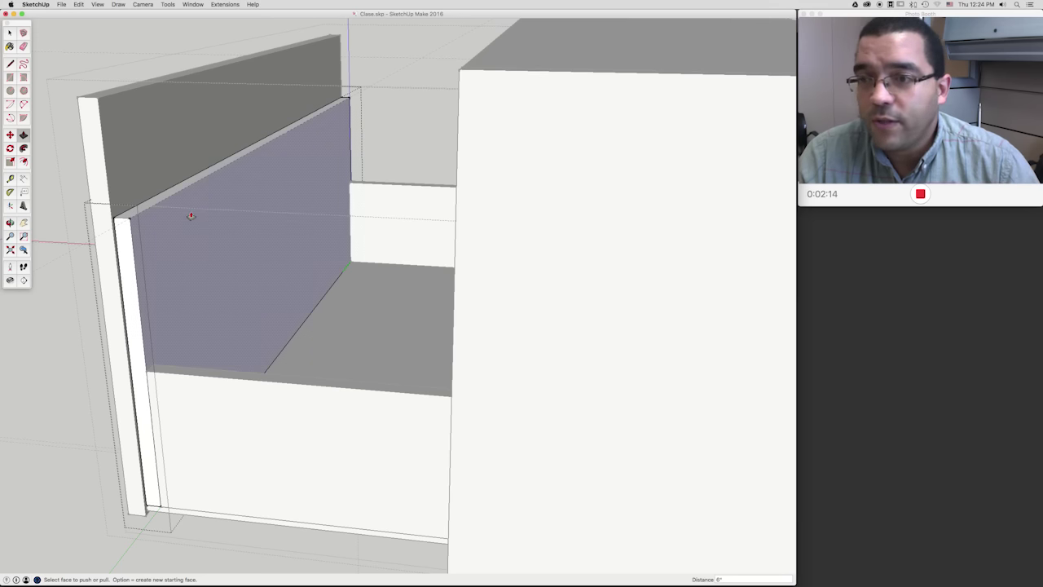
Step: Select the drawer front and open its group for editing
left_click(12, 32)
left_click(263, 380)
key("m")
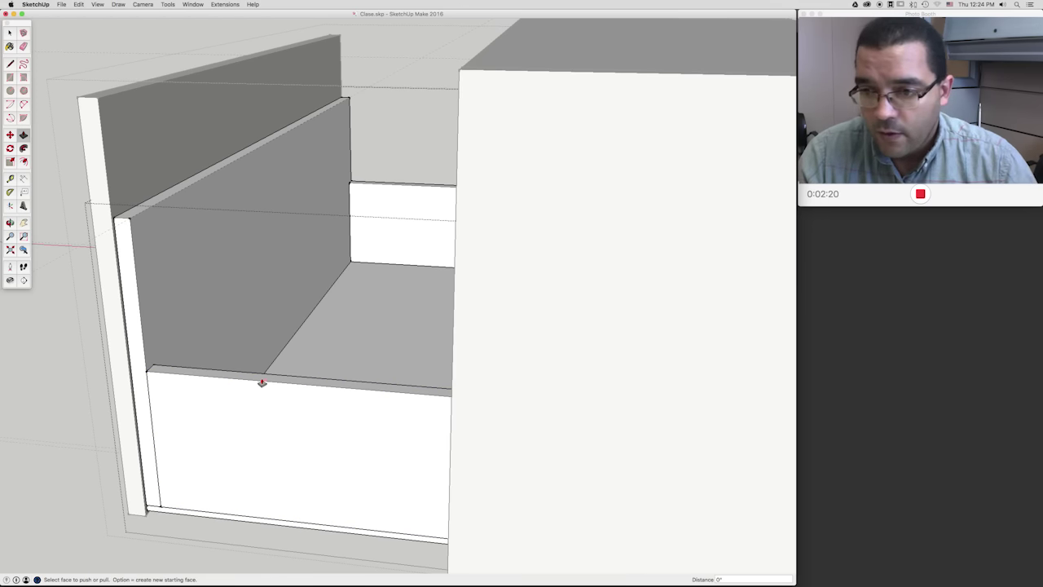
key("space")
double_click(261, 390)
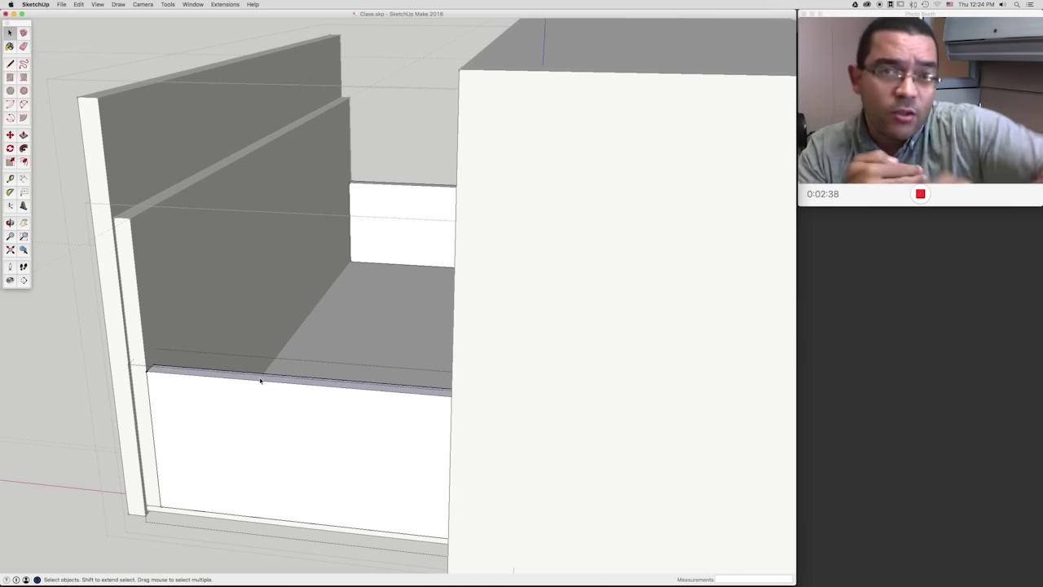
Step: Raise the drawer front's top face to match the taller side boards
key("p")
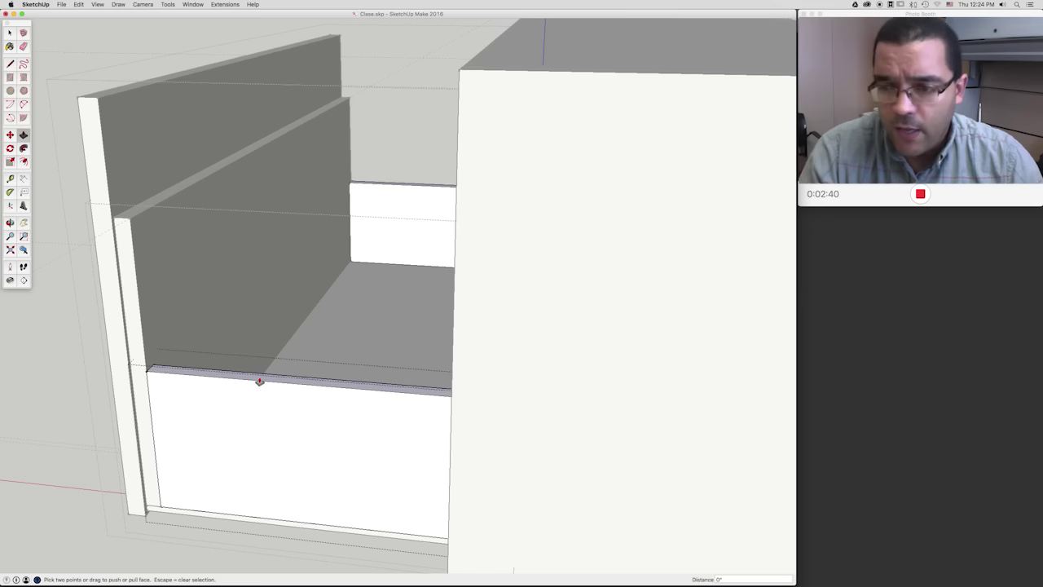
left_click(256, 380)
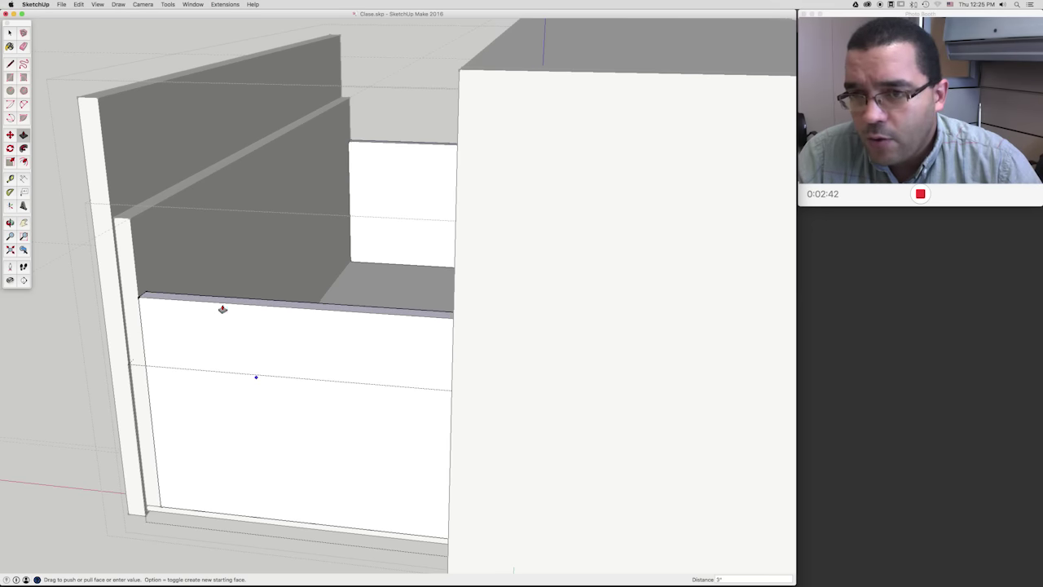
left_click(131, 226)
mouse_move(252, 263)
middle_mouse_down()
mouse_move(454, 303)
mouse_move(524, 294)
mouse_move(454, 280)
mouse_move(359, 303)
mouse_move(426, 312)
mouse_move(424, 282)
mouse_move(402, 328)
middle_mouse_up()
Step: Exit the drawer group edit and zoom out to see the whole drawer and cabinet
key("space")
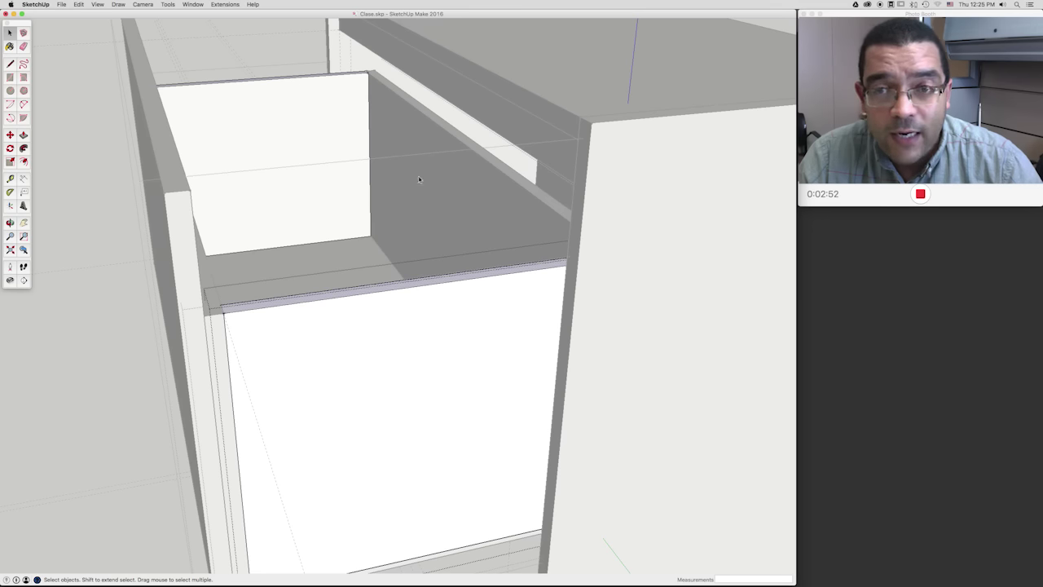
mouse_move(386, 172)
middle_mouse_down()
mouse_move(263, 188)
mouse_move(209, 214)
mouse_move(324, 200)
mouse_move(376, 230)
middle_mouse_up()
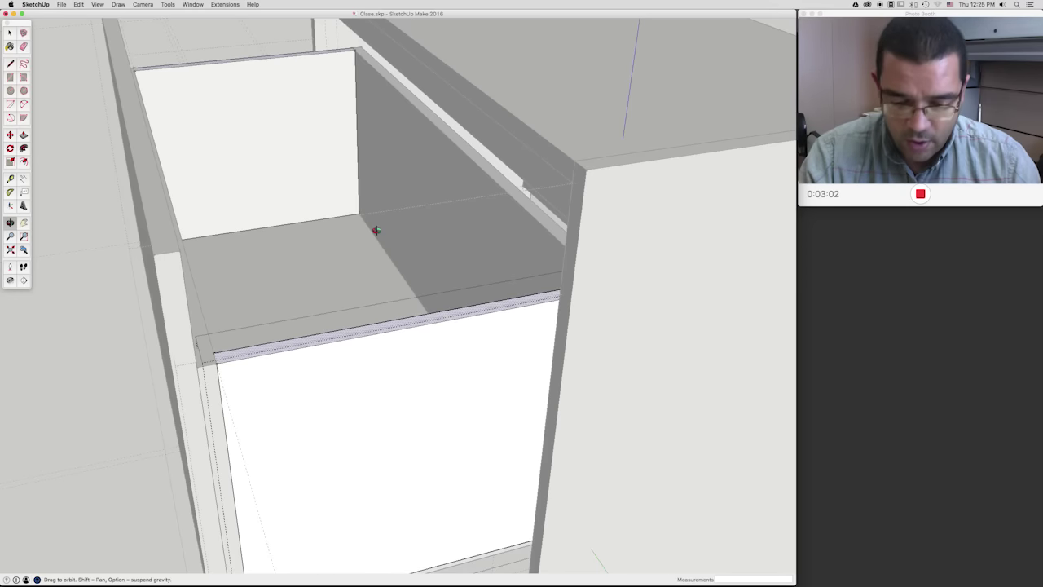
left_click_drag(407, 235, 370, 233)
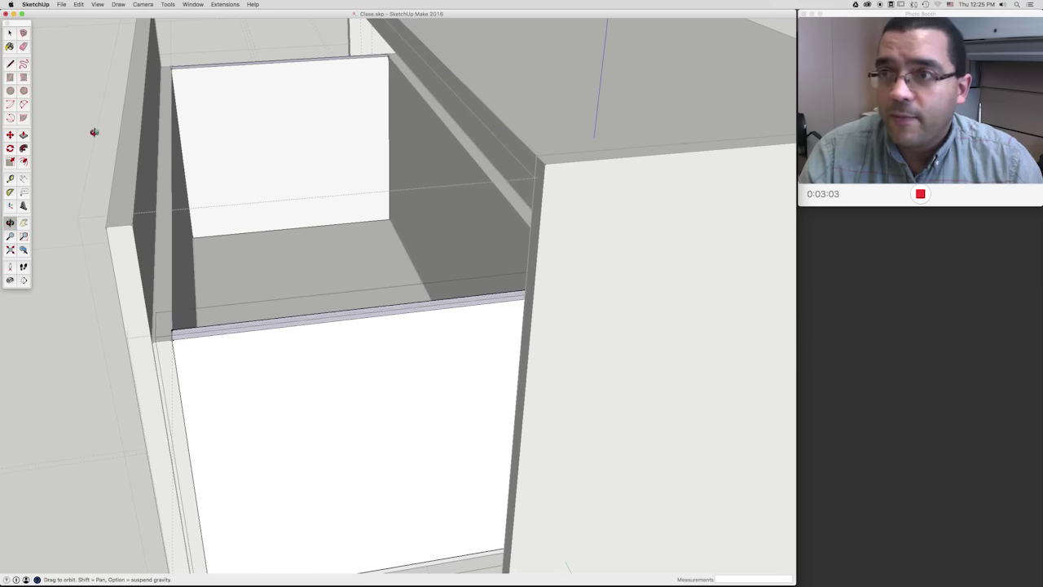
left_click(10, 33)
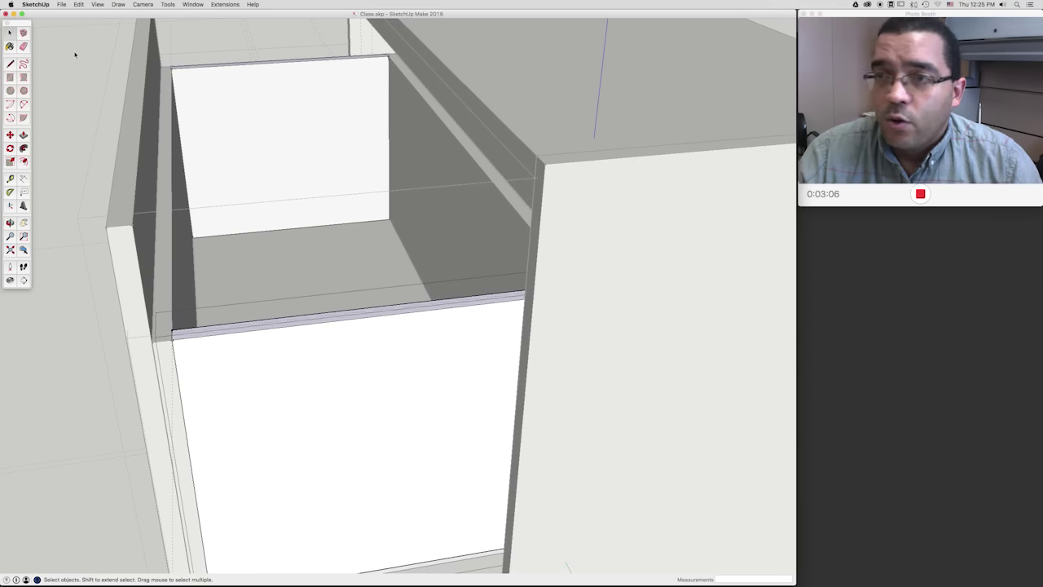
left_click(76, 53)
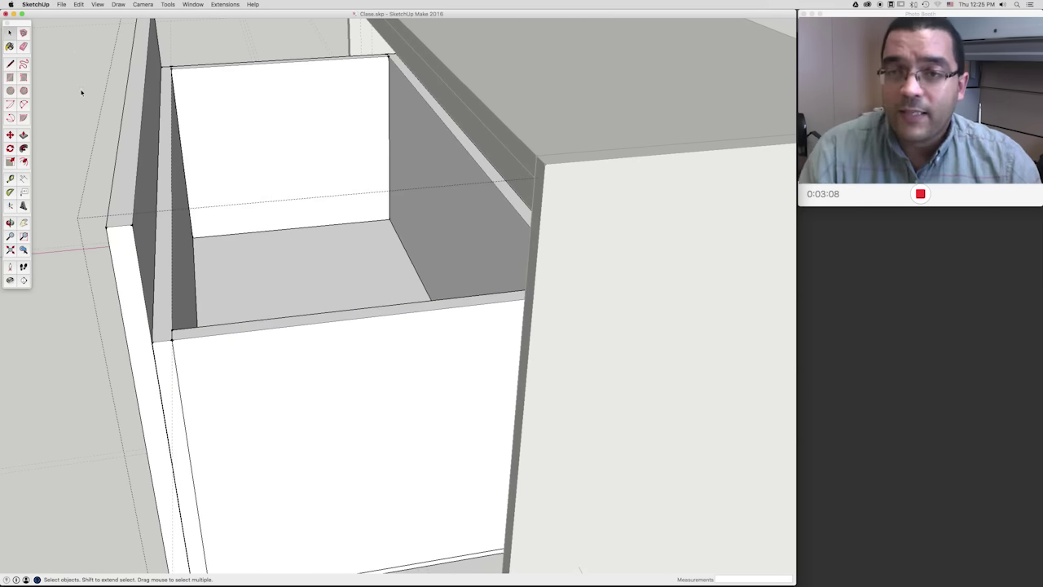
mouse_move(81, 137)
middle_mouse_down()
mouse_move(241, 148)
mouse_move(256, 133)
mouse_move(331, 172)
mouse_move(263, 179)
mouse_move(391, 240)
mouse_move(387, 289)
mouse_move(361, 315)
mouse_move(403, 241)
mouse_move(350, 251)
mouse_move(367, 259)
middle_mouse_up()
scroll(315, 180, "down", 2)
scroll(317, 184, "down", 3)
Step: Select the drawer front, cancel a trial move, and exit the front's group edit
left_click(10, 32)
left_click(199, 122)
key("m")
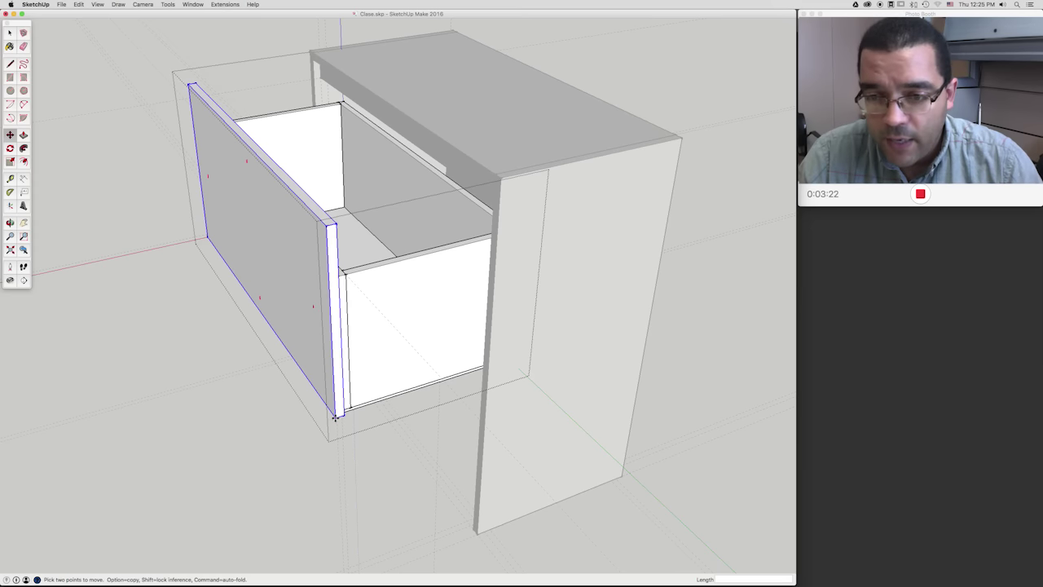
left_click(335, 417)
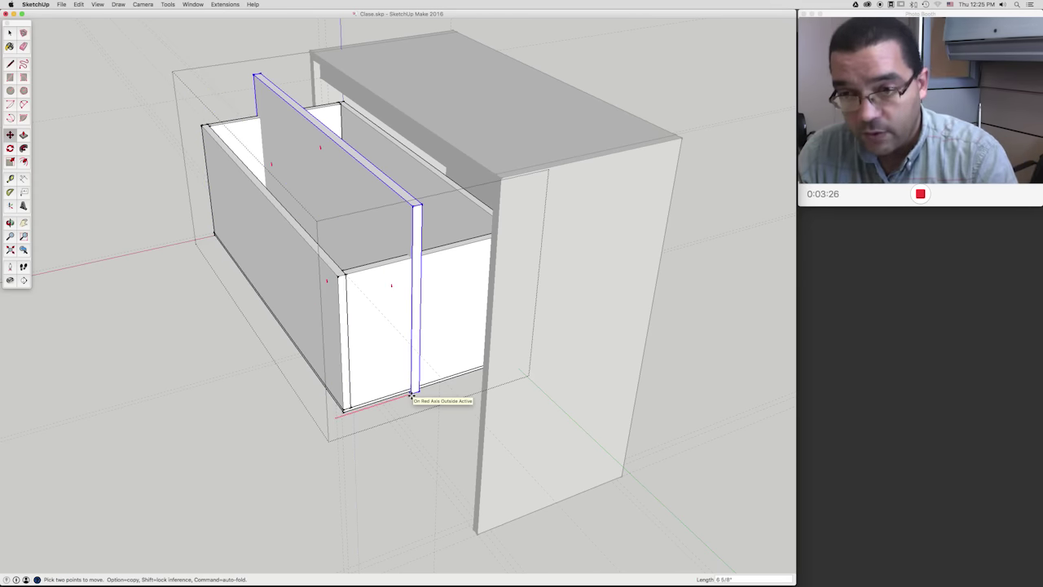
key("Escape")
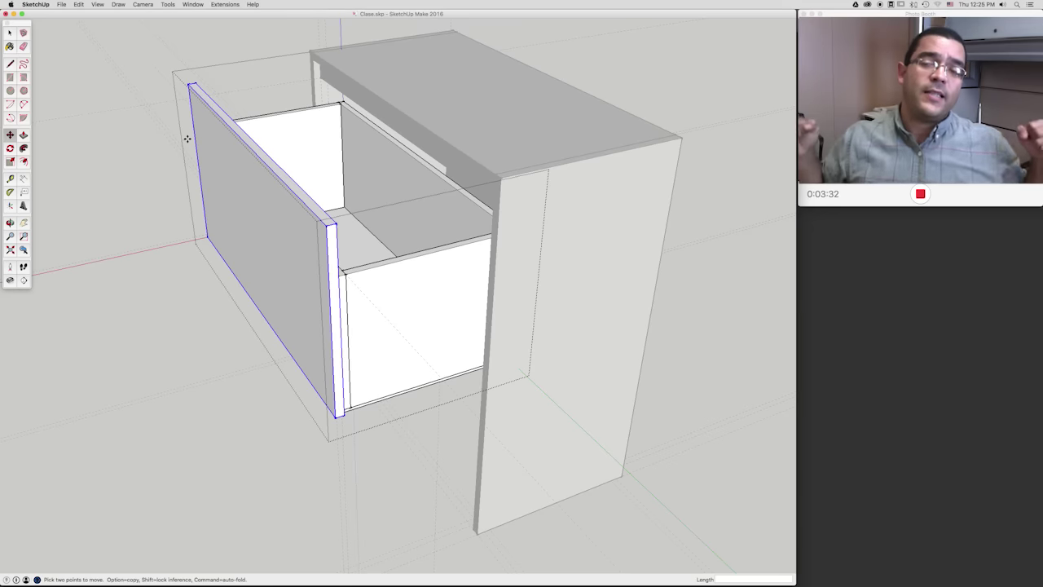
key("space")
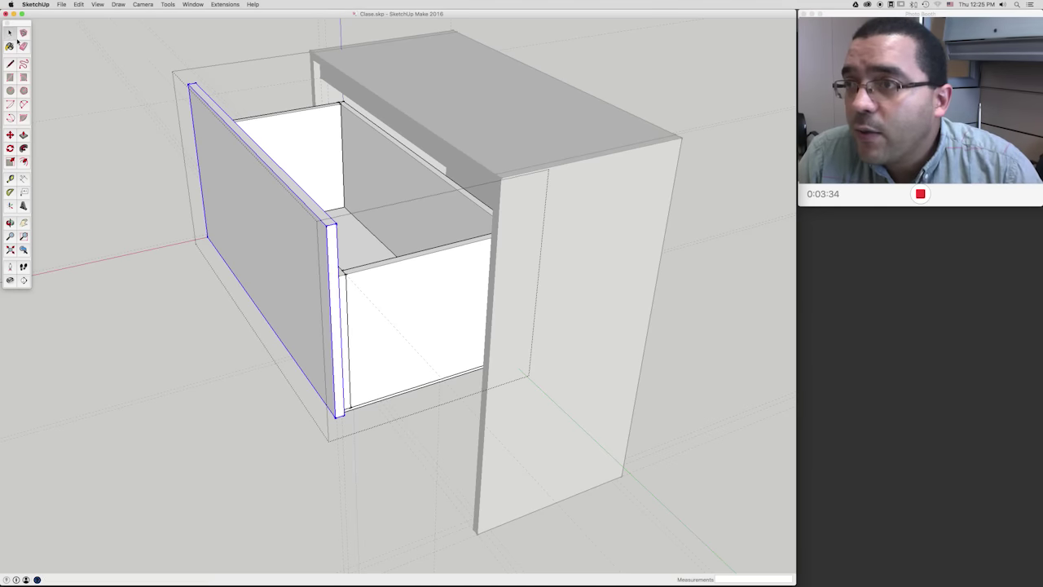
left_click(61, 54)
Step: Move the drawer group along its depth fully into the cabinet and view it from the front
left_click(340, 307)
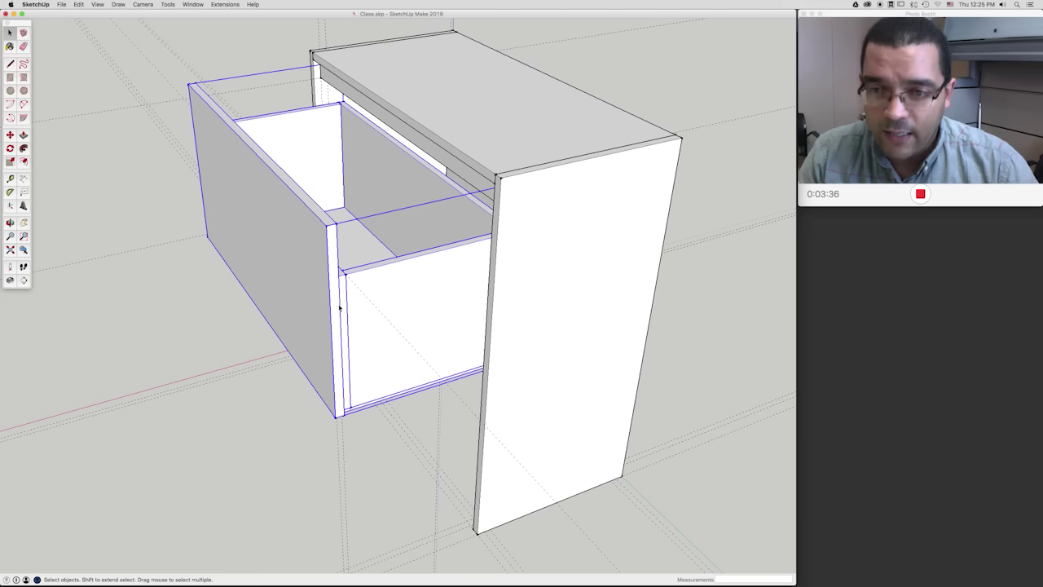
key("m")
left_click(335, 419)
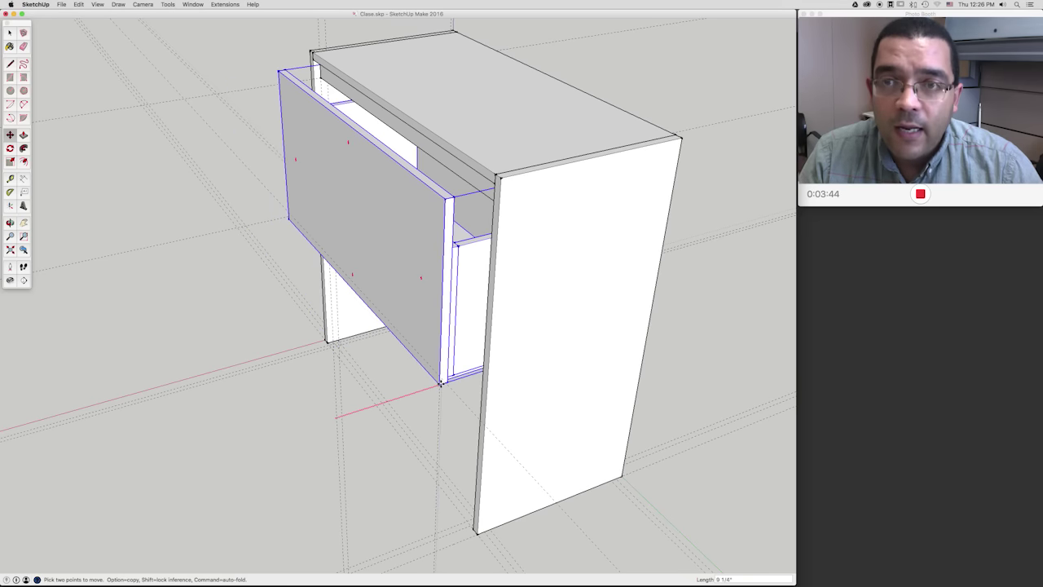
left_click(483, 381)
key("o")
mouse_move(433, 384)
left_mouse_down()
mouse_move(516, 269)
mouse_move(298, 226)
mouse_move(318, 154)
mouse_move(299, 191)
left_mouse_up()
mouse_move(406, 207)
left_mouse_down()
mouse_move(496, 310)
mouse_move(451, 340)
mouse_move(555, 380)
left_mouse_up()
Step: Launch Safari from the Dock and go to the Google search page
key("m")
left_click(10, 32)
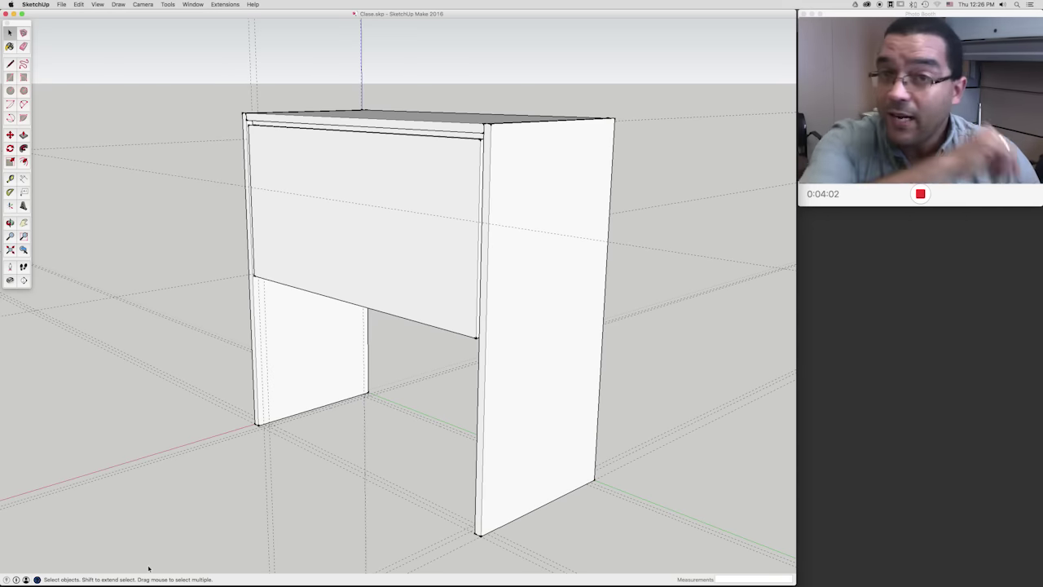
mouse_move(132, 577)
left_click(114, 576)
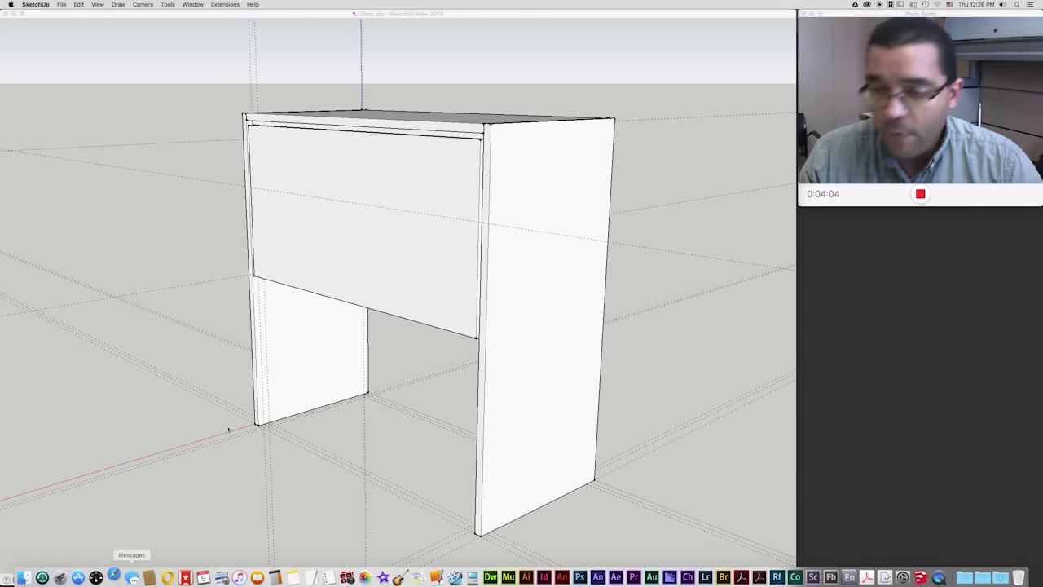
left_click(516, 59)
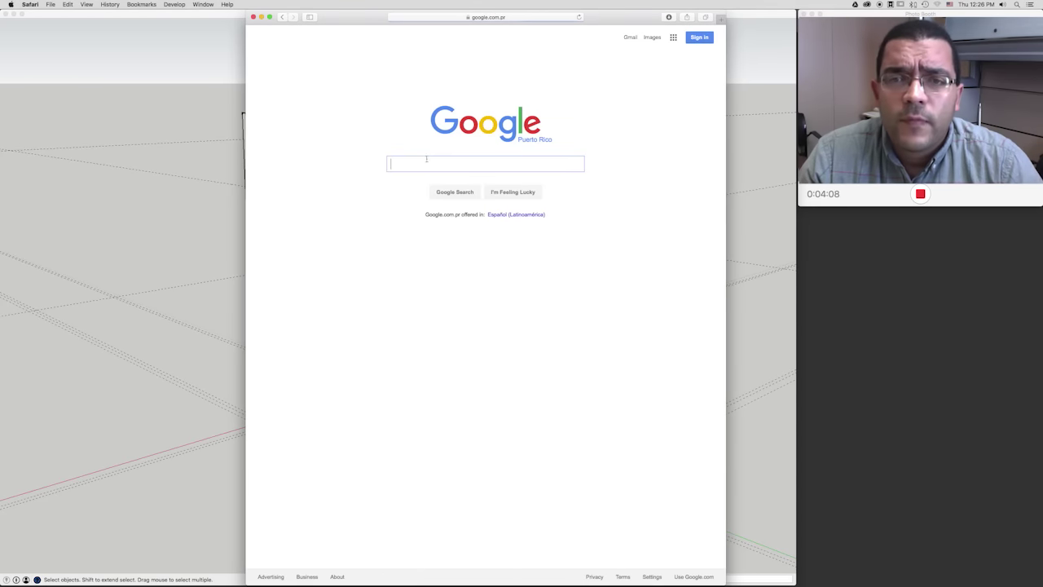
Step: Search Google for 'Lamitech' and open the lamitech.com.co result
type("Lamitech")
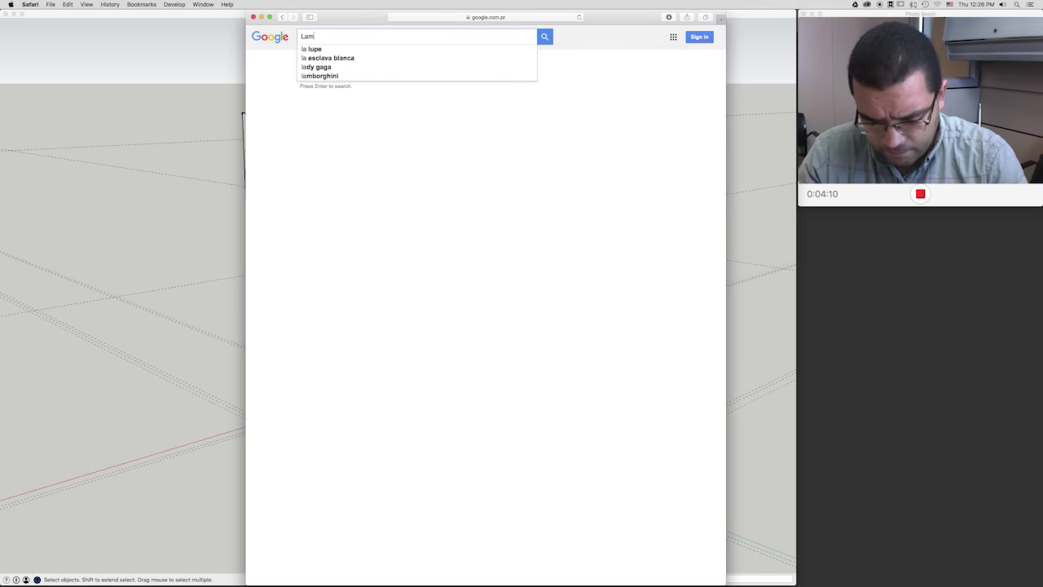
key("Return")
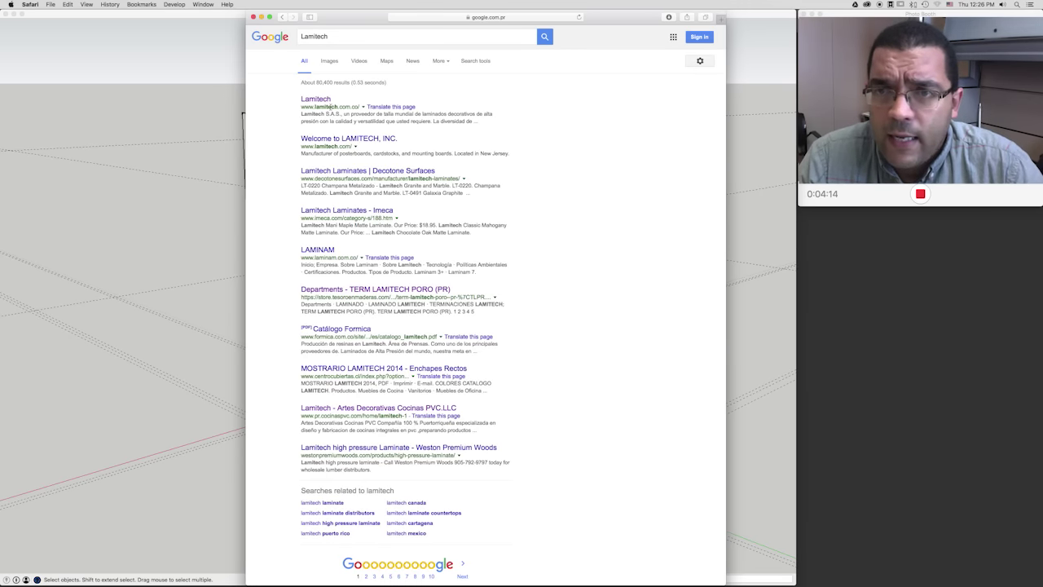
left_click(322, 99)
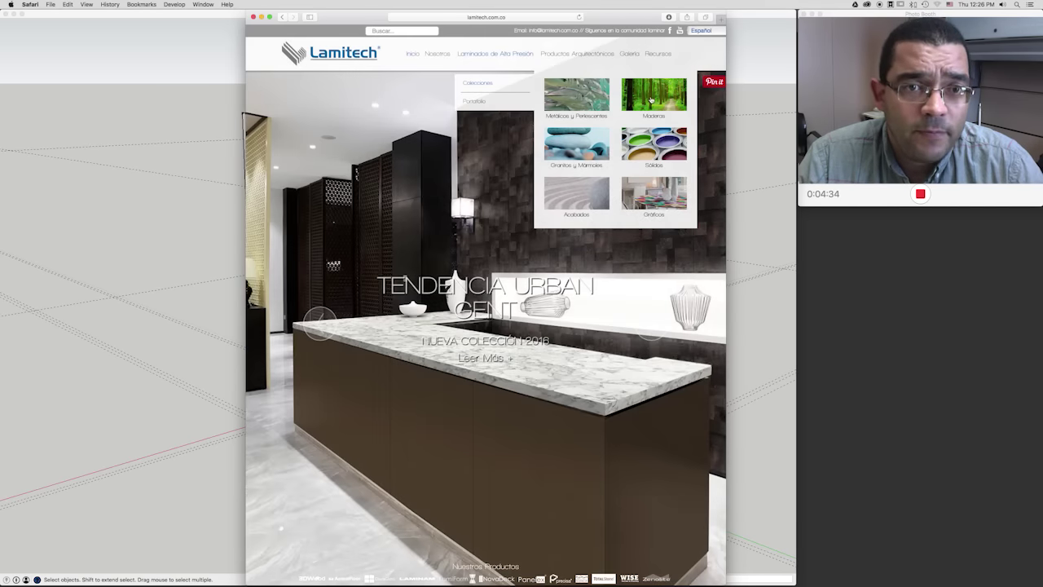
Step: Open the Maderas wood-laminate collection and browse its swatch grid
left_click(651, 99)
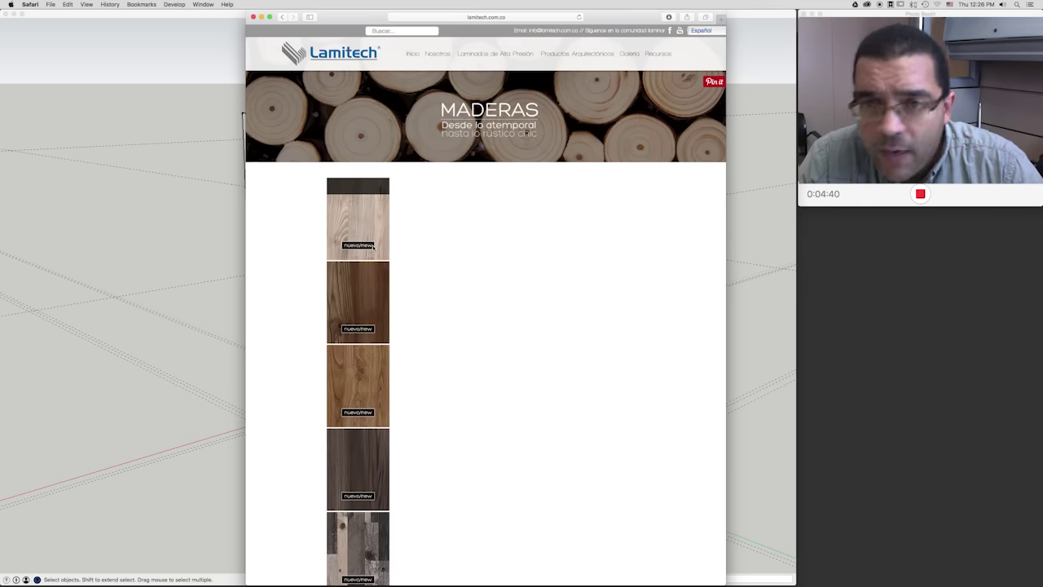
scroll(663, 282, "down", 4)
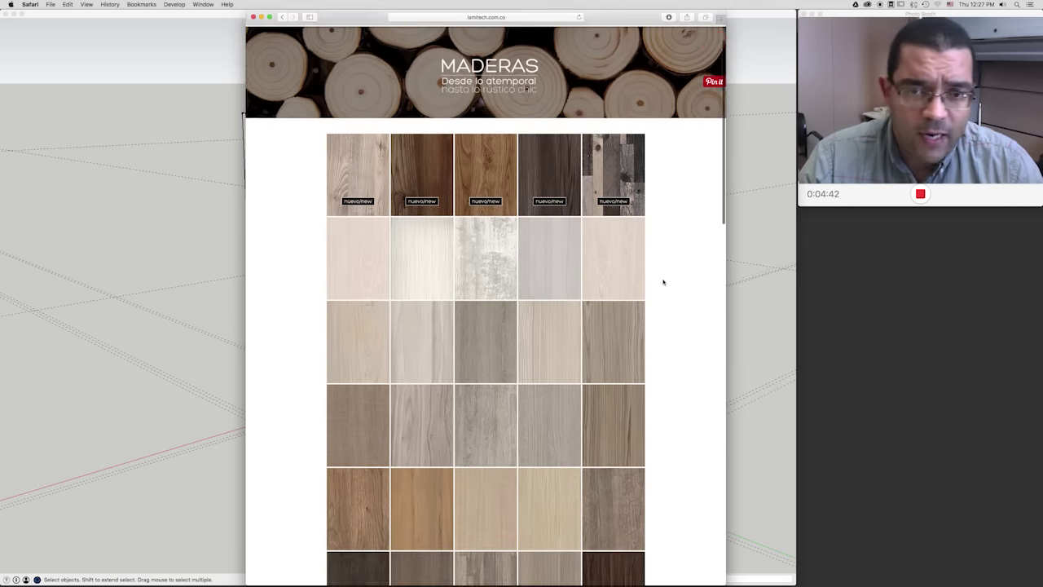
scroll(663, 282, "down", 4)
scroll(664, 282, "down", 5)
scroll(664, 282, "down", 1)
scroll(664, 282, "down", 3)
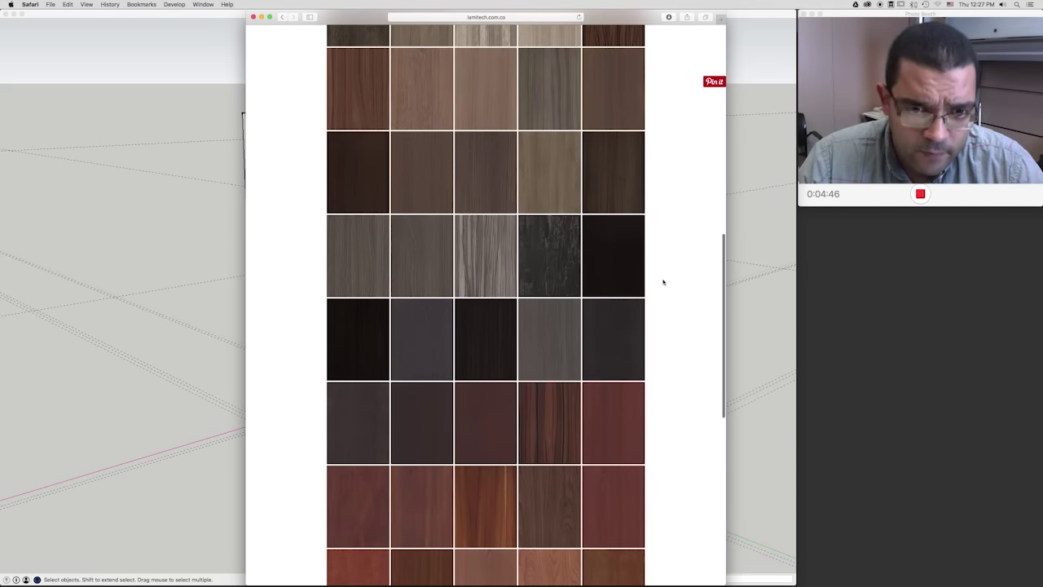
scroll(664, 282, "up", 3)
scroll(663, 282, "up", 3)
scroll(664, 282, "up", 3)
scroll(663, 282, "up", 2)
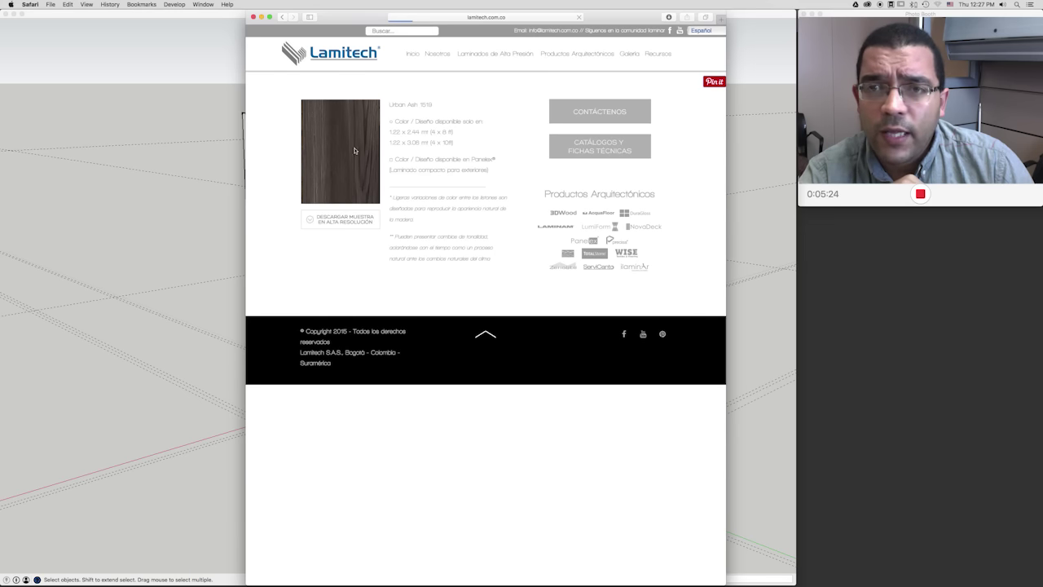
Step: Screenshot the Urban Ash 1519 wood sample region, then close Safari
key("super+shift+4")
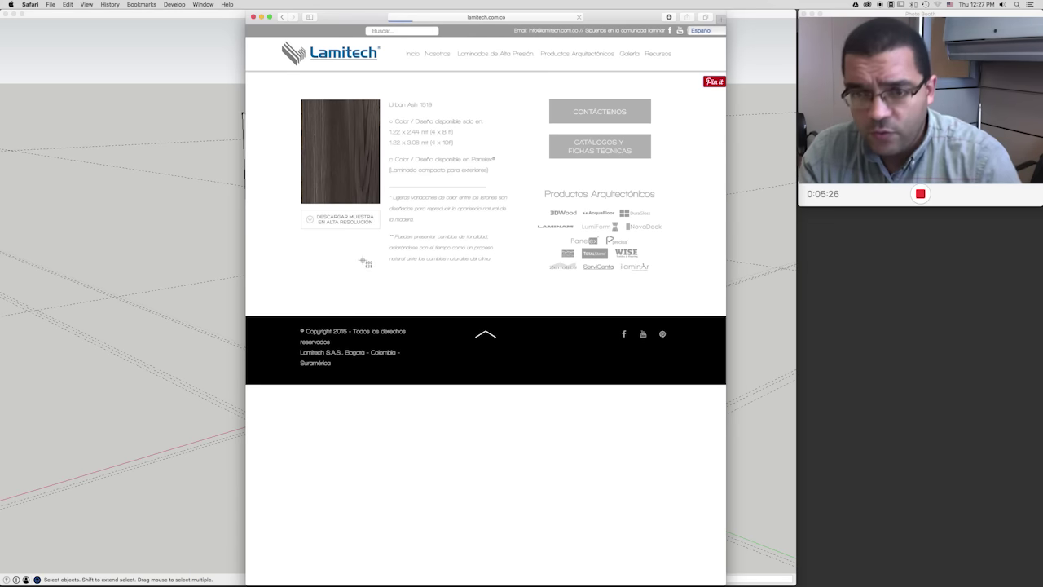
left_click_drag(302, 100, 379, 205)
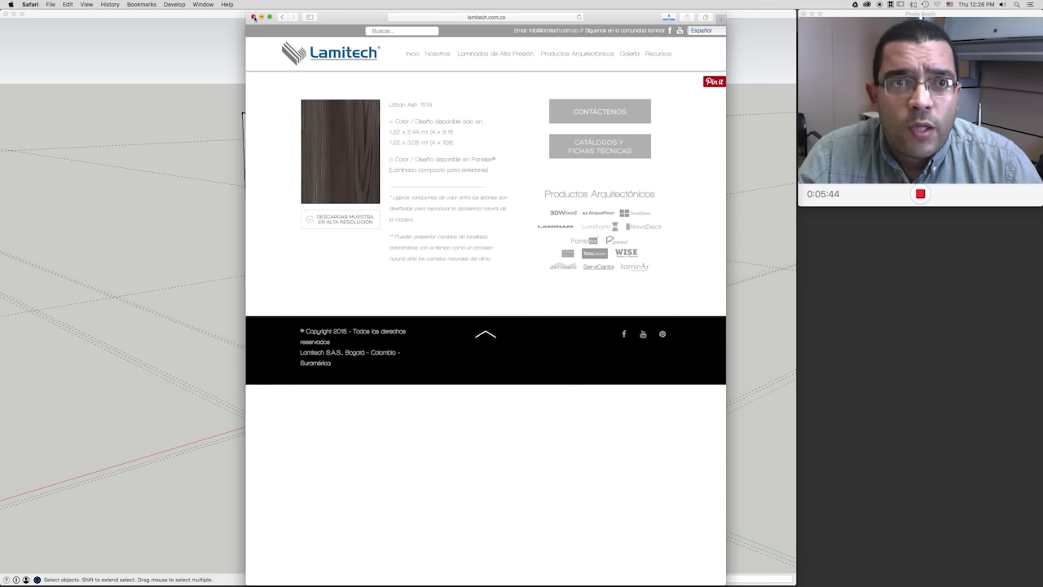
left_click(254, 17)
left_click(226, 14)
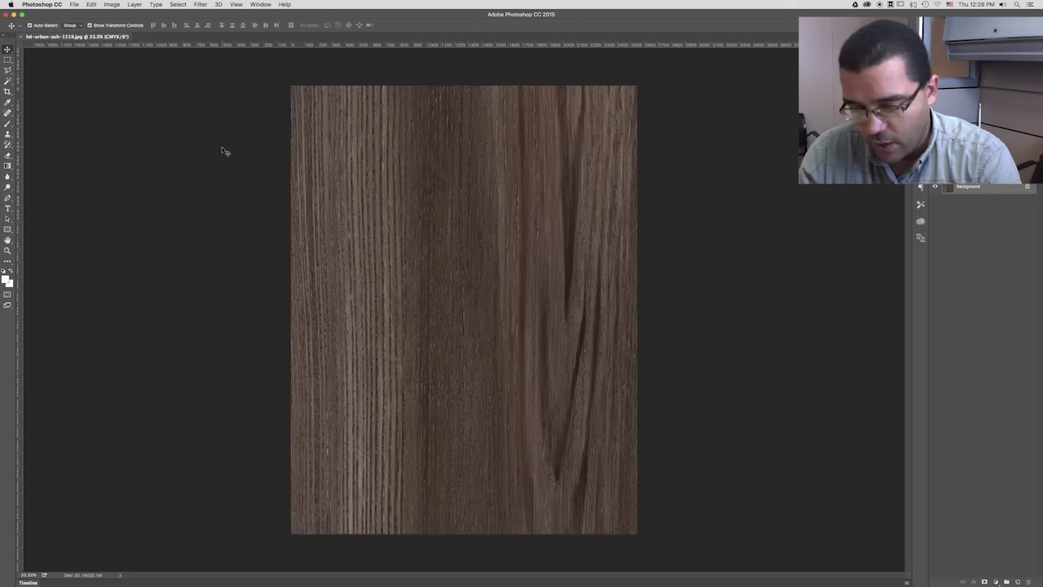
Step: Resize the texture to 72 pixels/inch (612 × 792 px) and view it at 100%
left_click(114, 5)
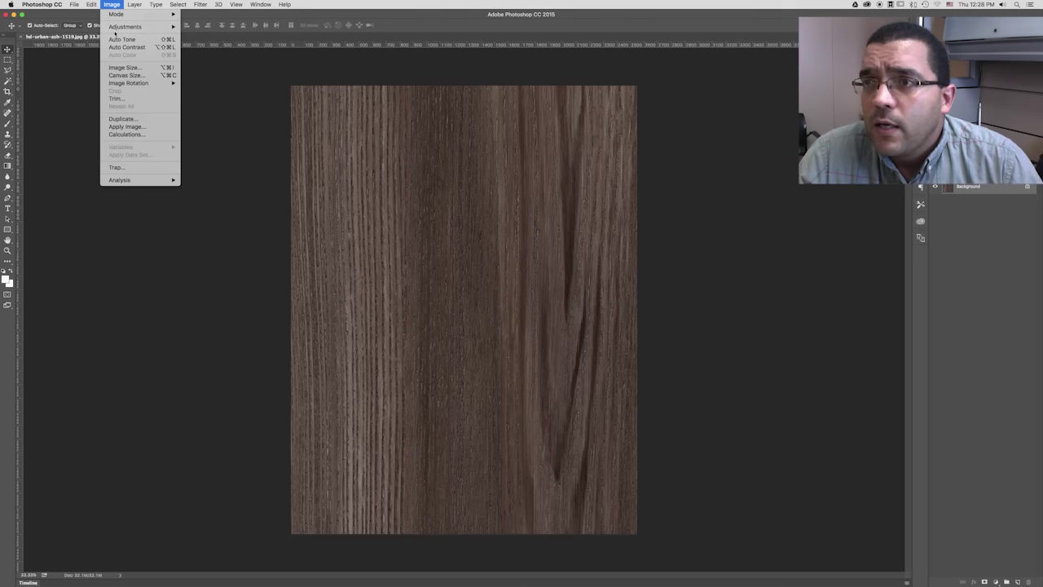
mouse_move(126, 27)
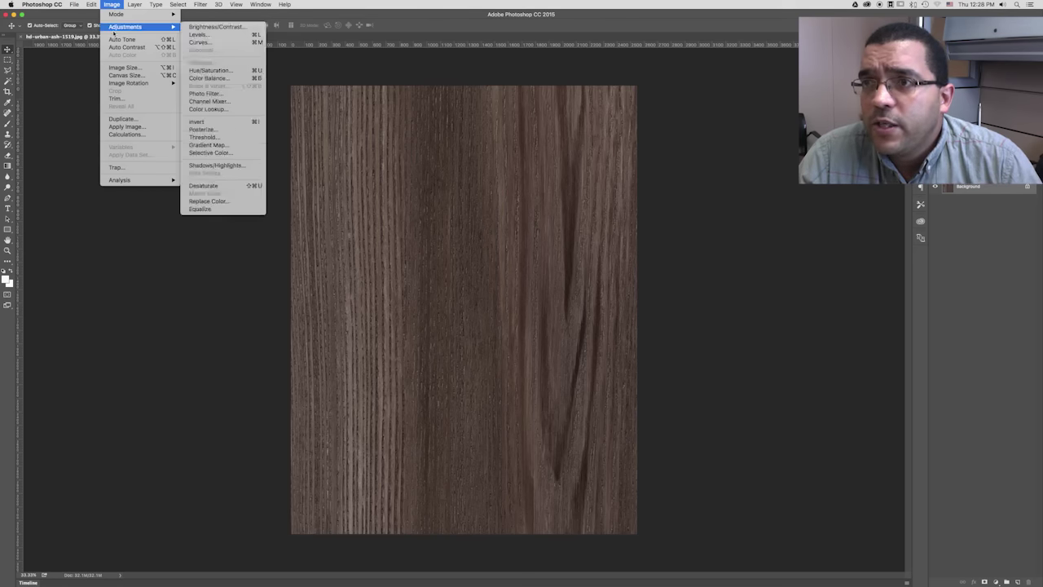
left_click(139, 67)
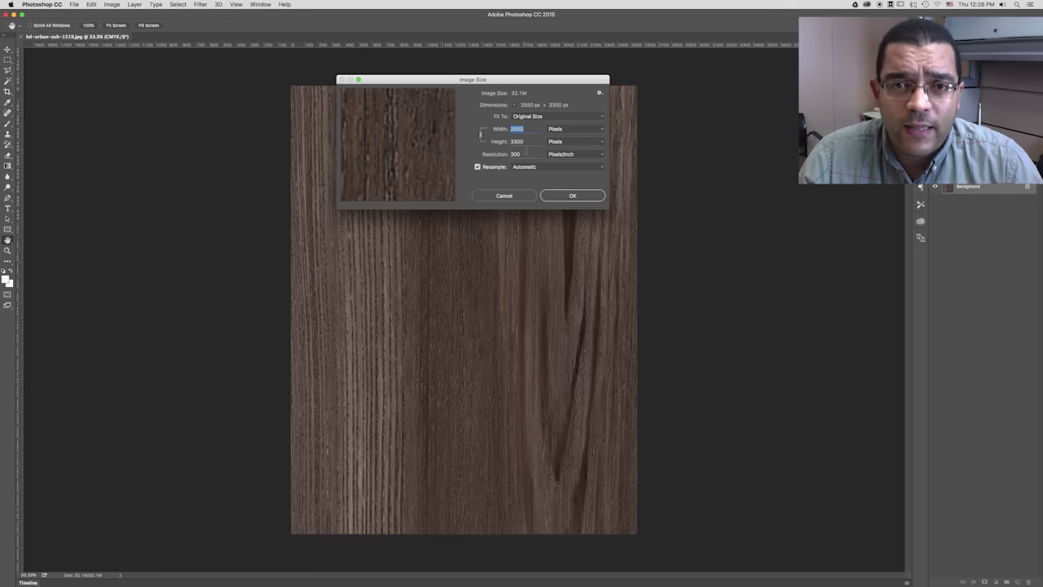
double_click(522, 154)
type("75")
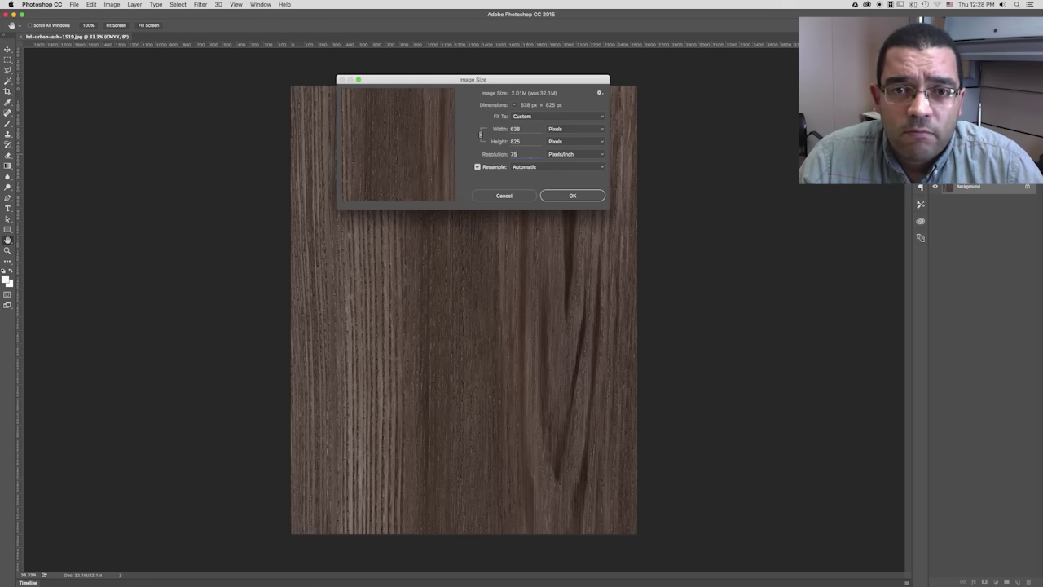
type("72")
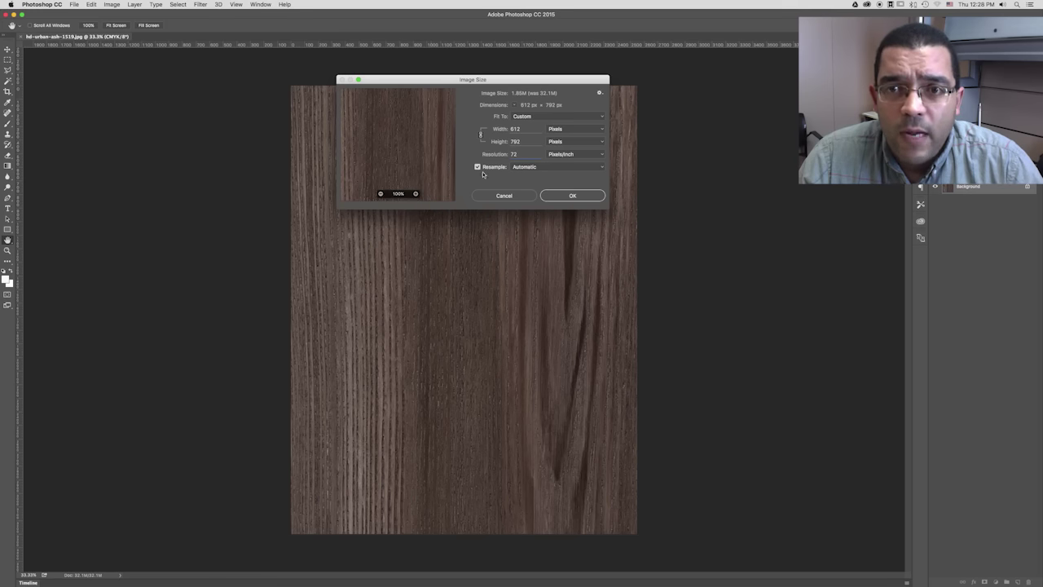
left_click(572, 196)
key("ctrl+1")
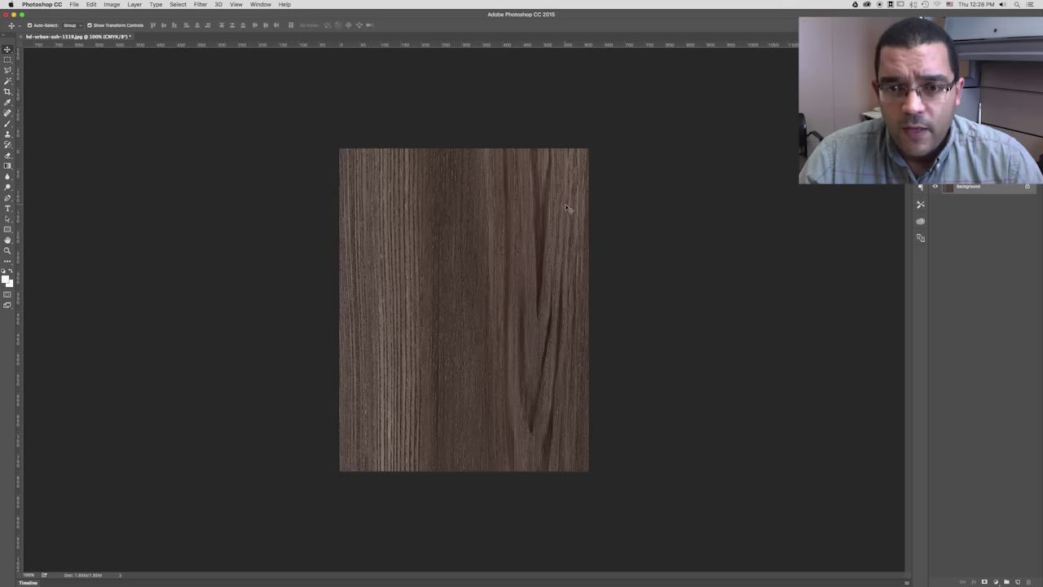
Step: Save the wood texture for web as a High-quality JPEG, hd-urban-ash-1519.jpg, on the Desktop
key("ctrl+alt+shift+s")
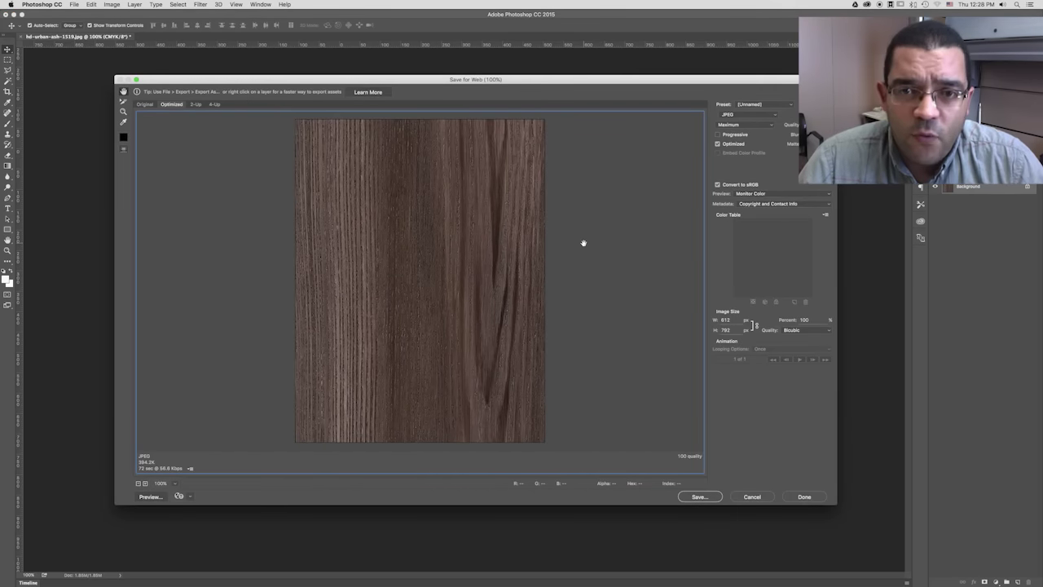
left_click(766, 123)
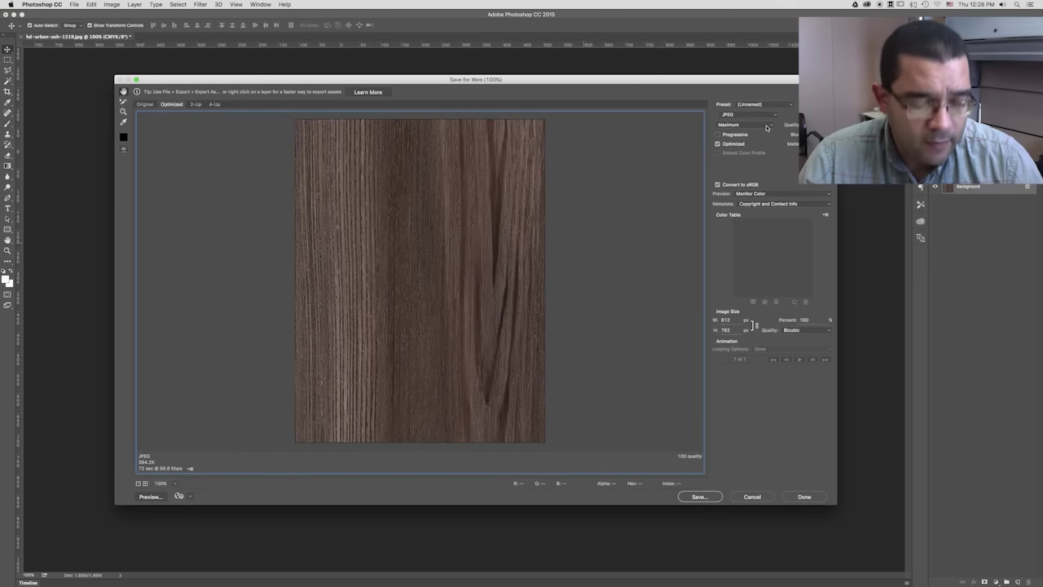
left_click(722, 125)
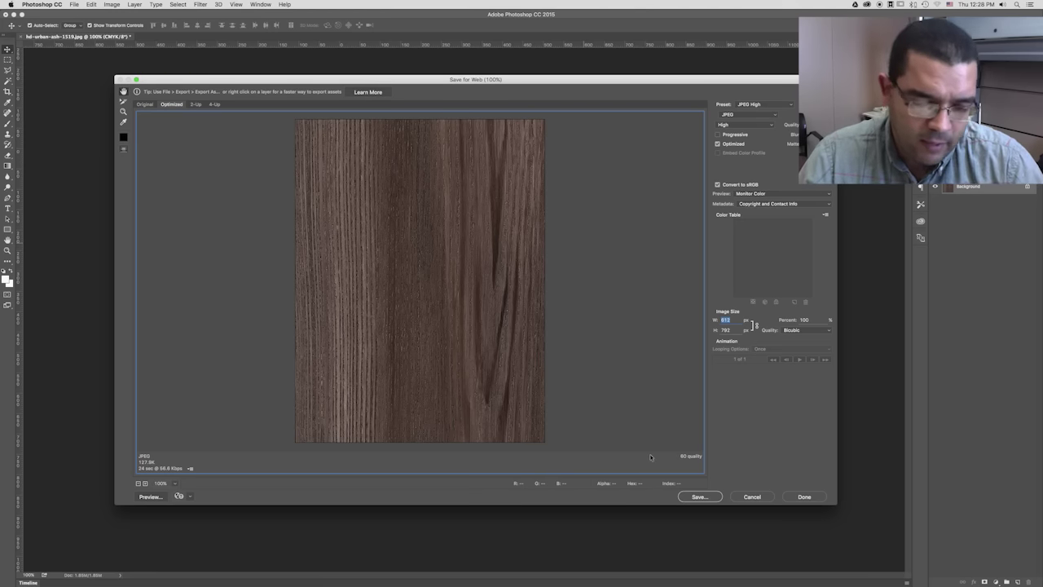
left_click(704, 498)
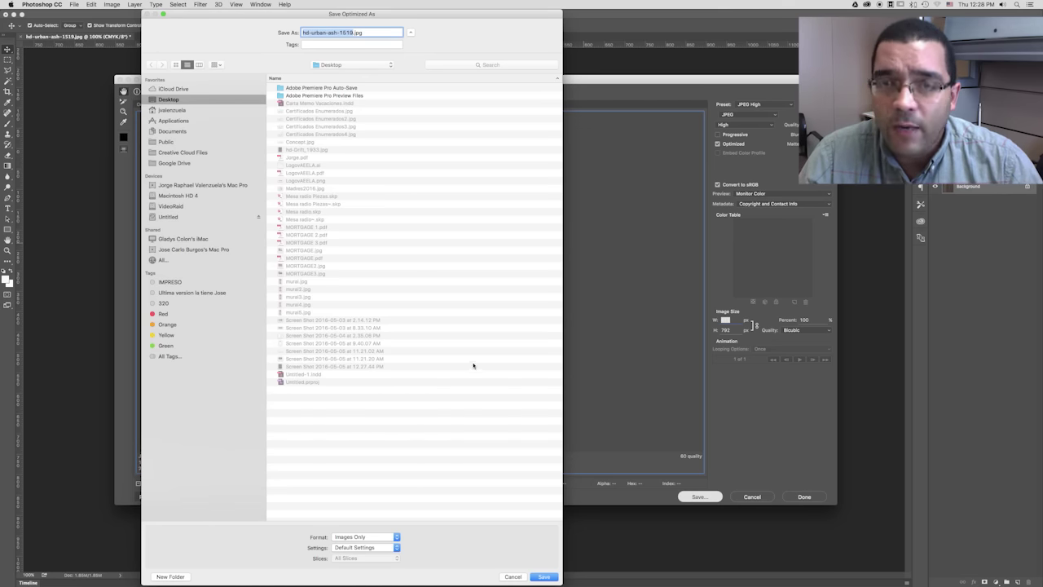
left_click(545, 576)
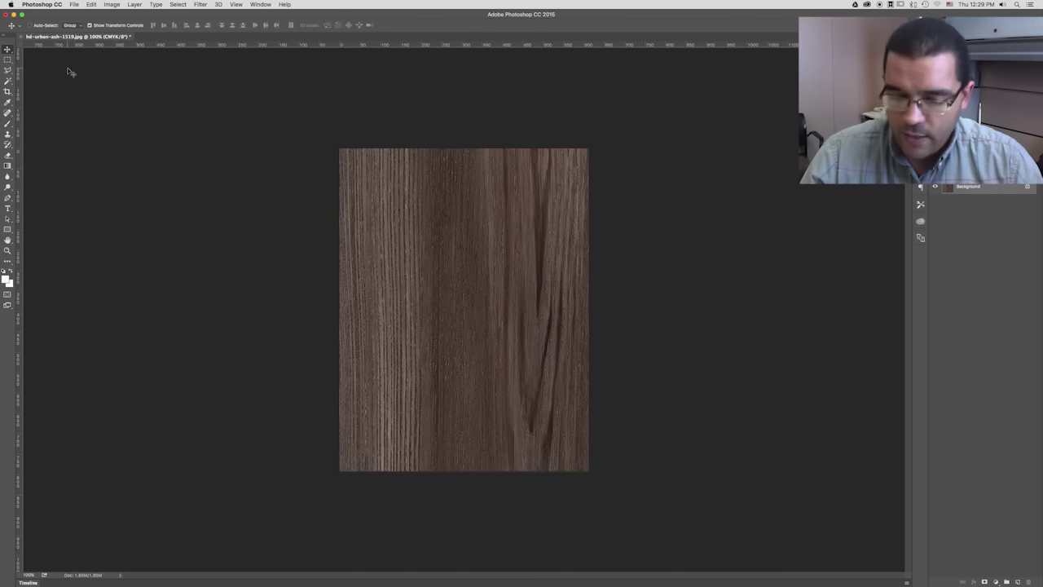
Step: Close the image in Photoshop without saving changes and return to SketchUp
key("super+w")
left_click(491, 188)
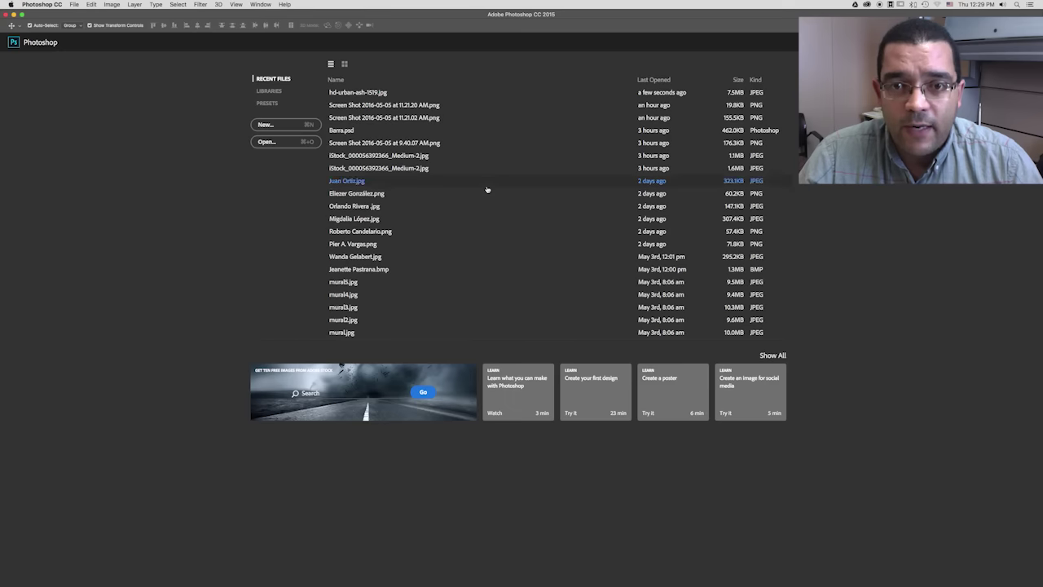
key("super+Tab")
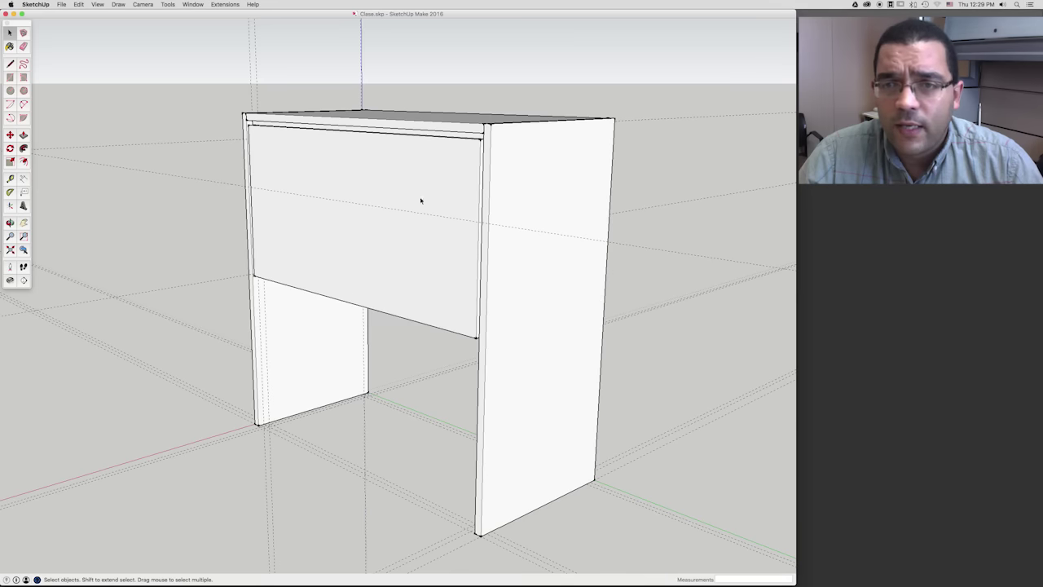
Step: Back in SketchUp, select the drawer front and bring the Materials panel into full view
key("super+Tab")
key("super+Tab")
key("super+Tab")
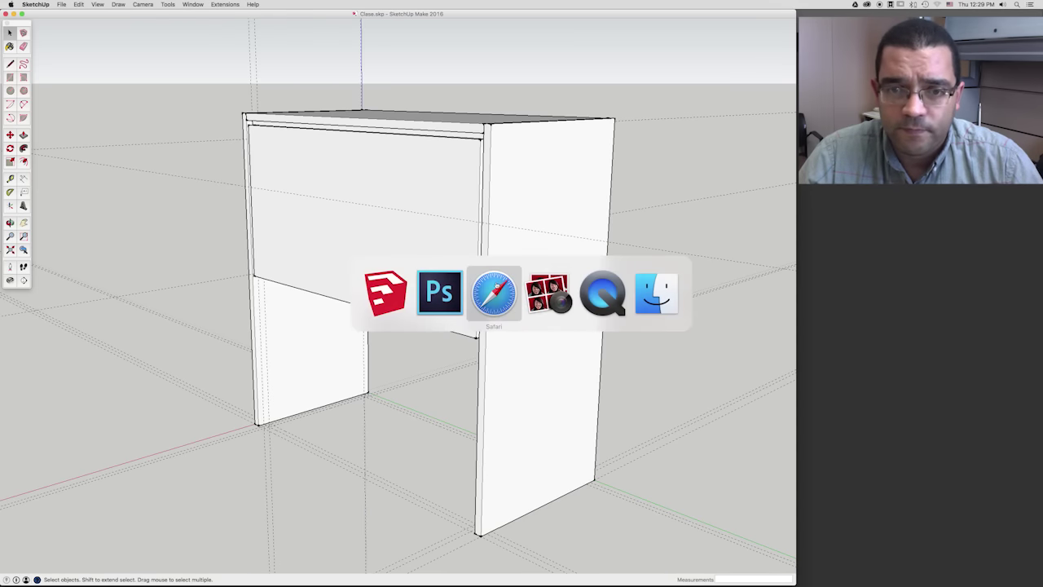
left_click(442, 285)
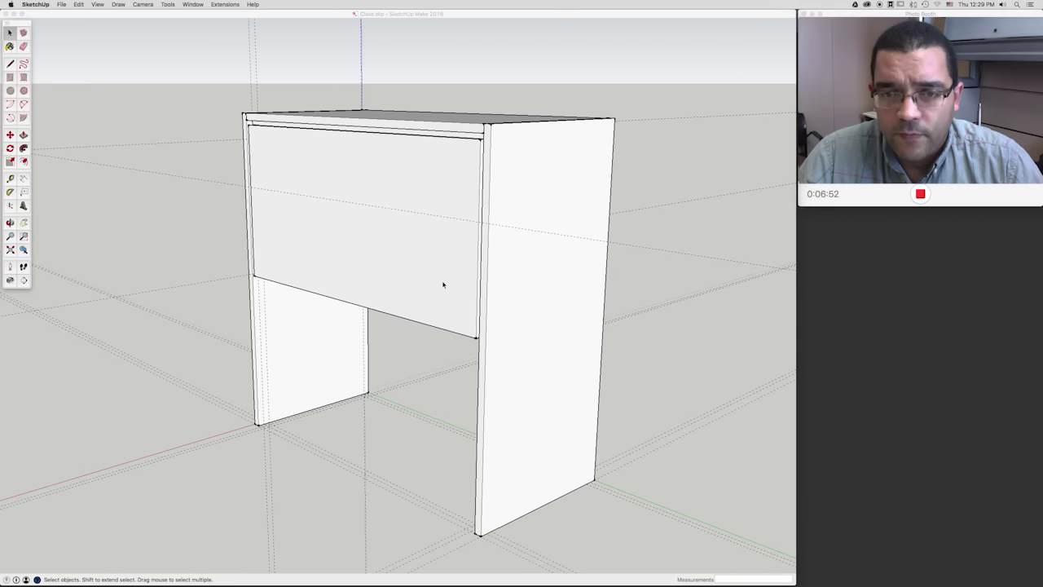
left_click(350, 175)
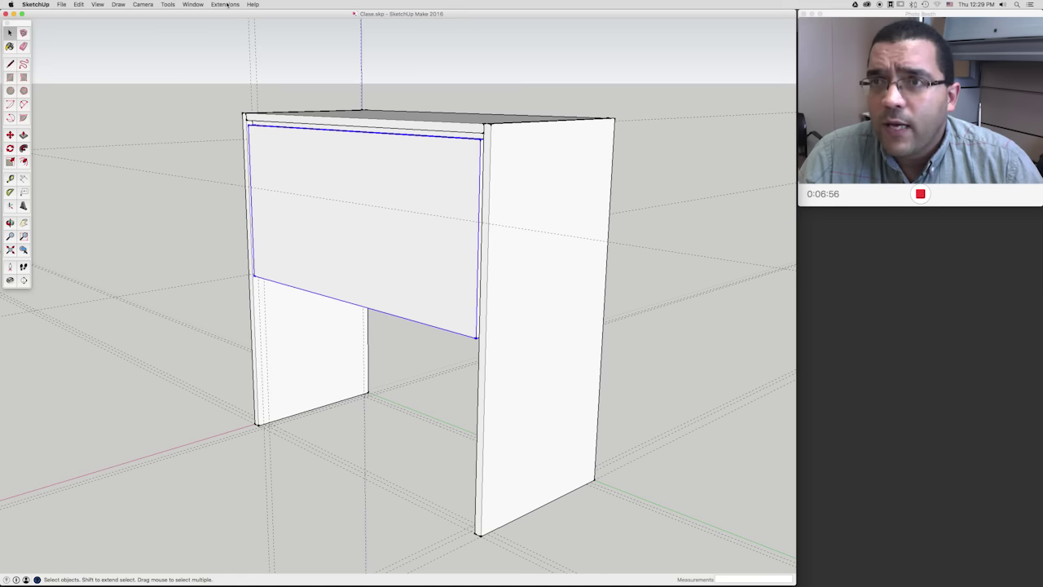
left_click(198, 5)
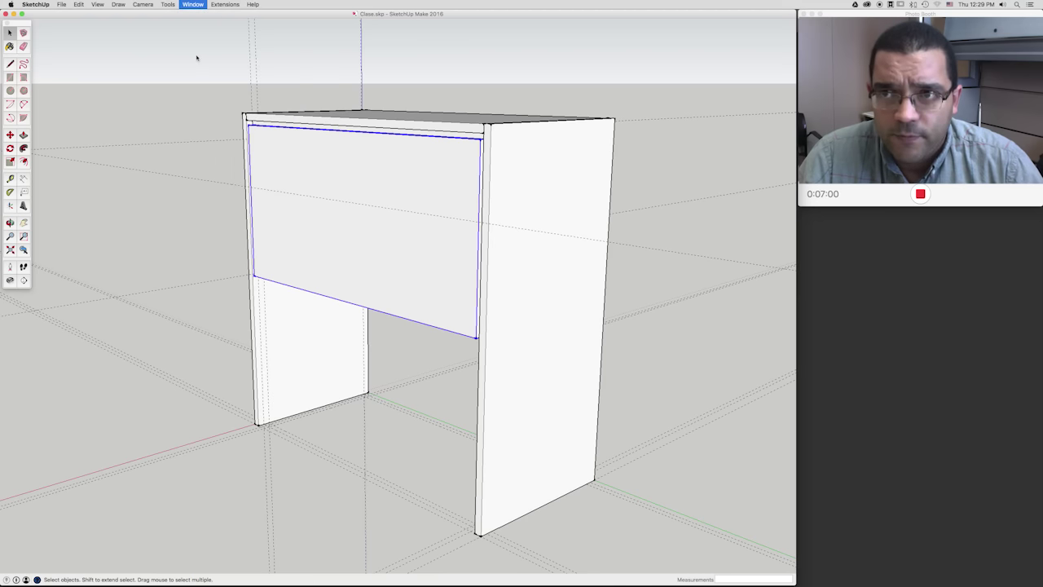
left_click(197, 55)
mouse_move(977, 12)
left_mouse_down()
mouse_move(747, 36)
mouse_move(722, 11)
left_mouse_up()
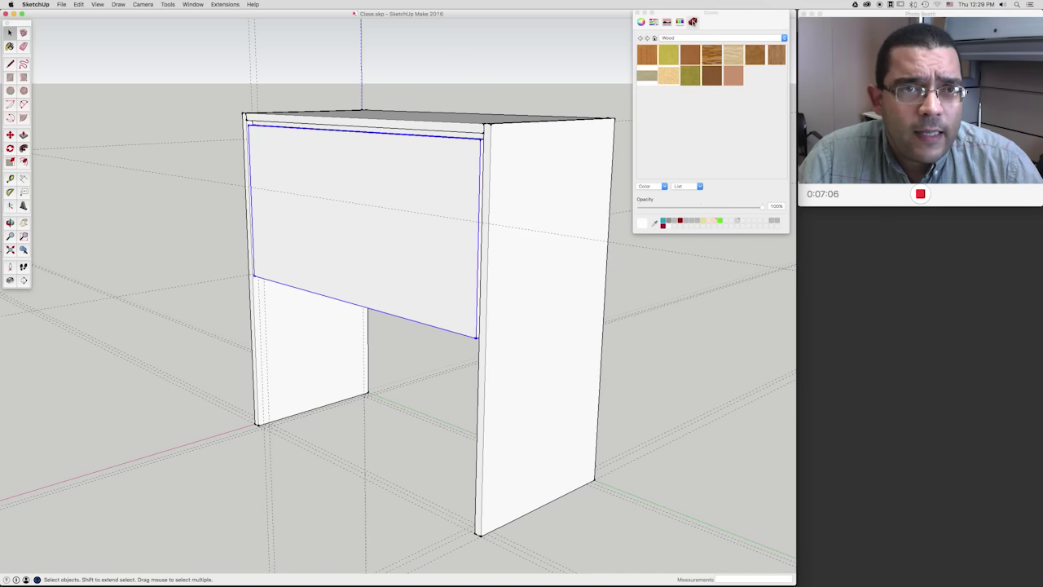
Step: Switch the Materials panel to the Wood collection and choose New Texture from its options menu
left_click(681, 39)
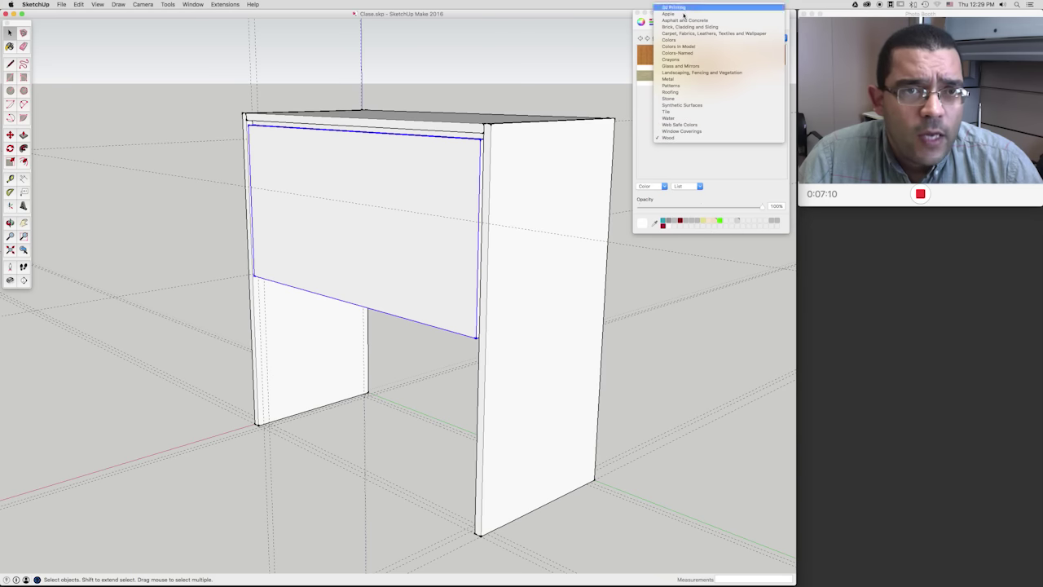
left_click(671, 139)
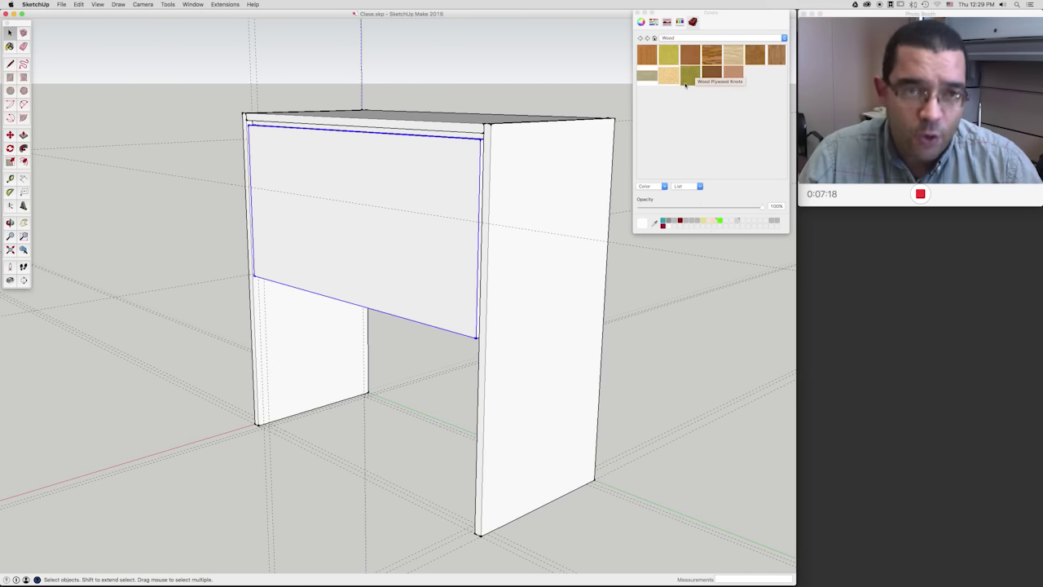
left_click(658, 188)
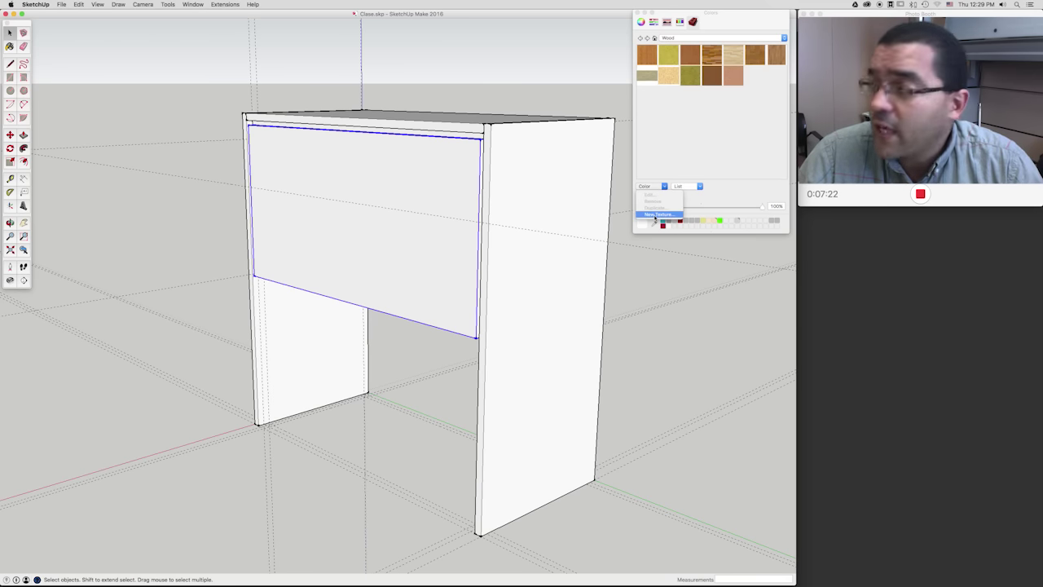
left_click(659, 215)
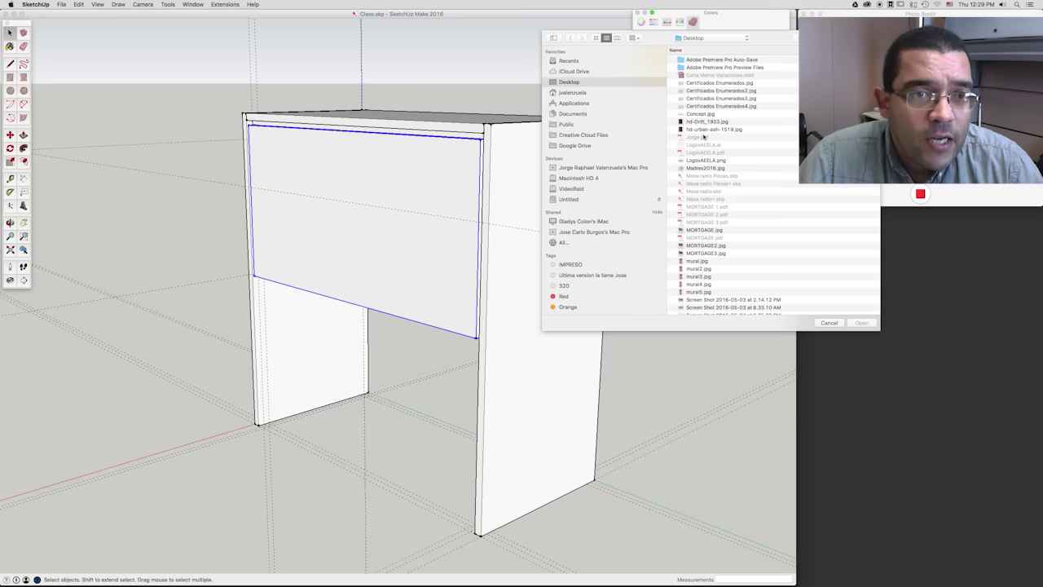
Step: Load hd-urban-ash-1519.jpg as a new texture, set its width to 4' and confirm it
left_click(715, 130)
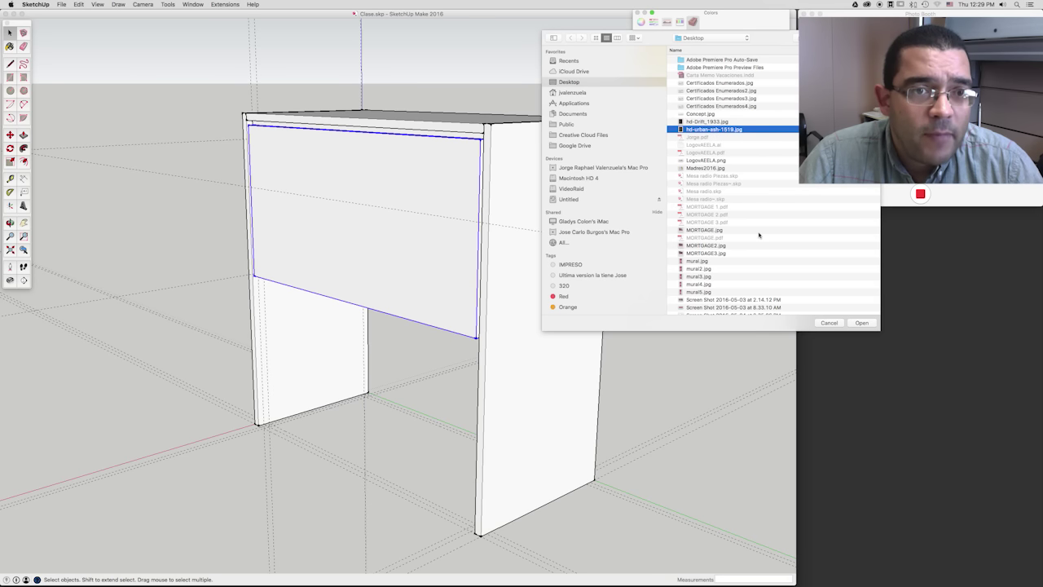
left_click(857, 324)
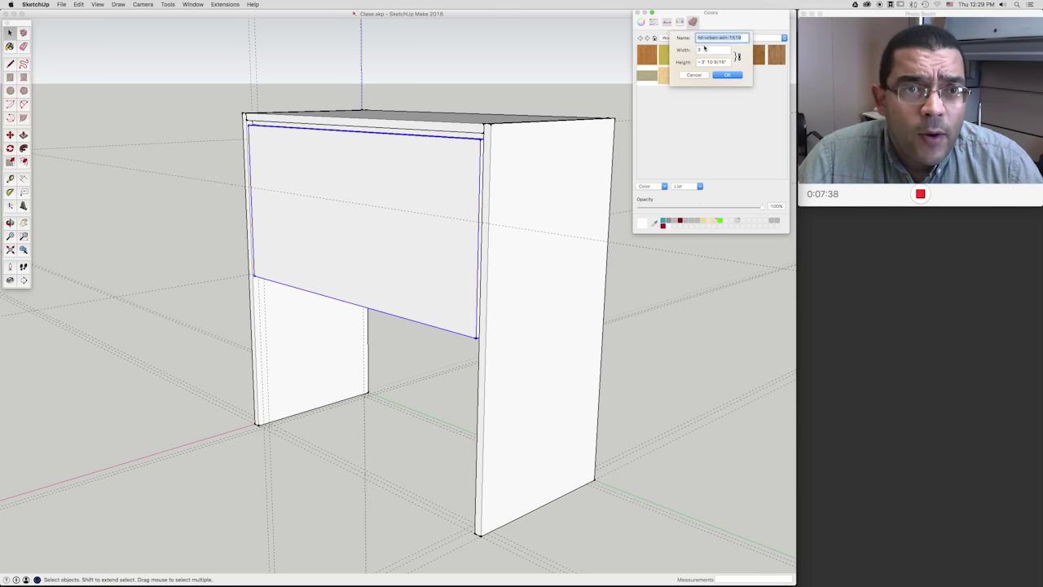
double_click(705, 50)
type("4")
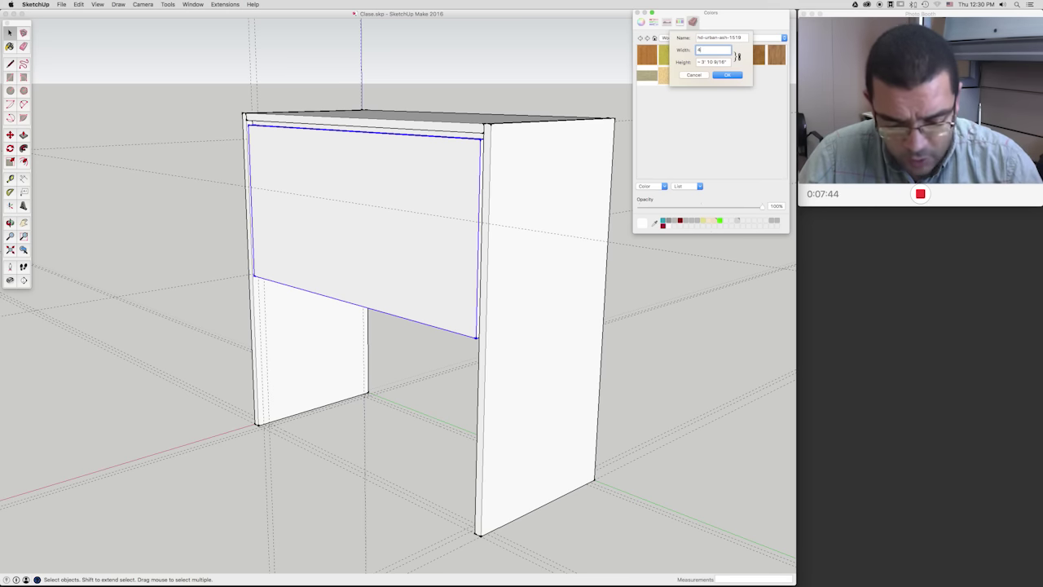
key("Tab")
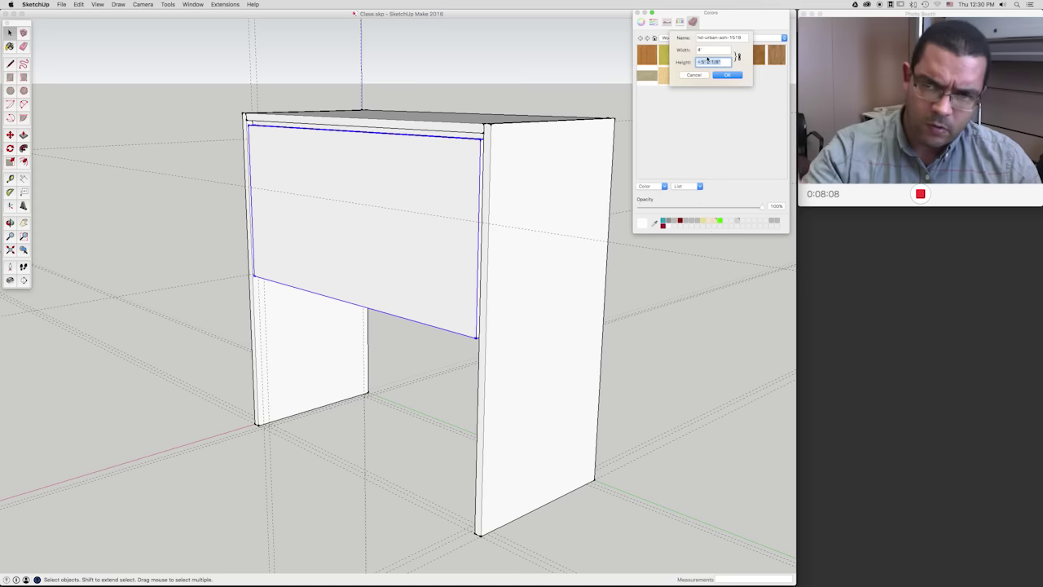
left_click(725, 75)
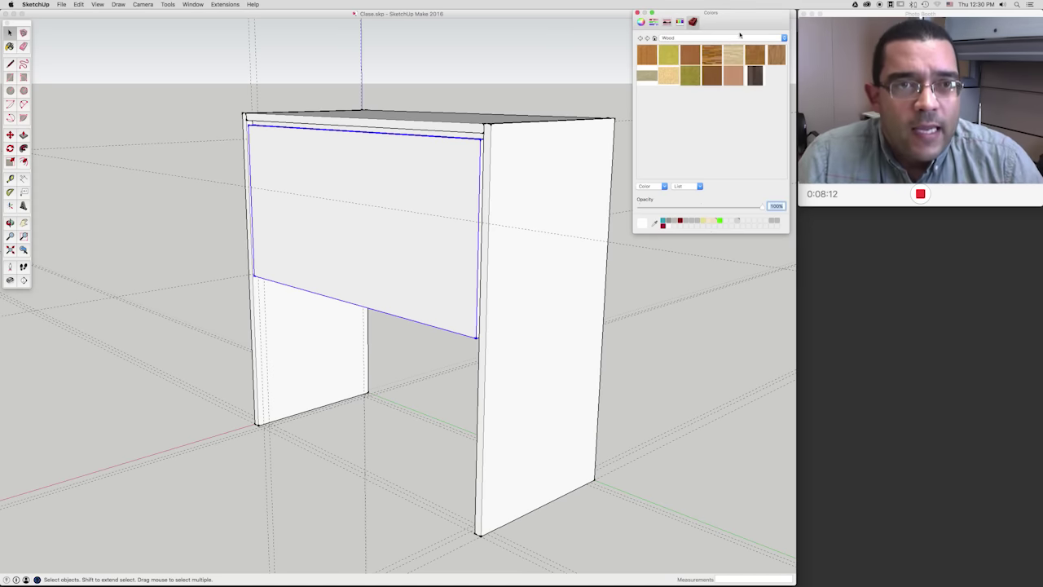
Step: Try the new dark wood texture on the closed drawer front, then undo it
left_click_drag(737, 22, 734, 165)
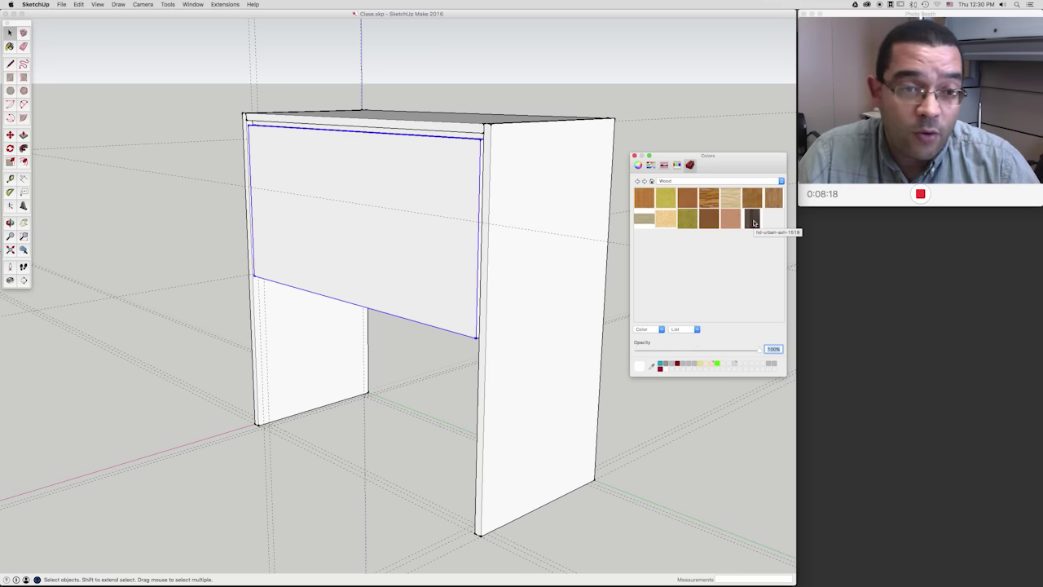
left_click(751, 220)
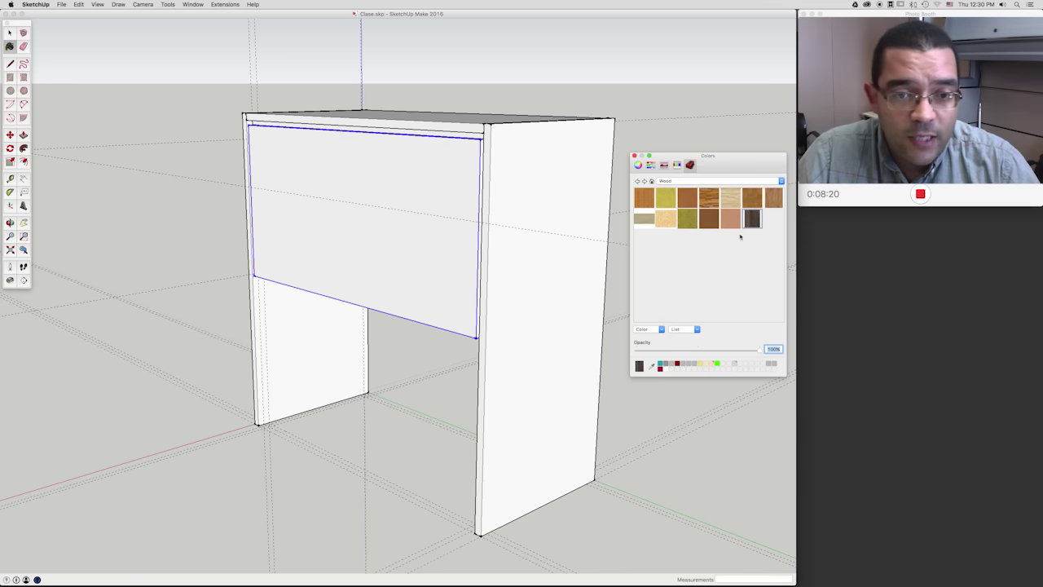
left_click(438, 170)
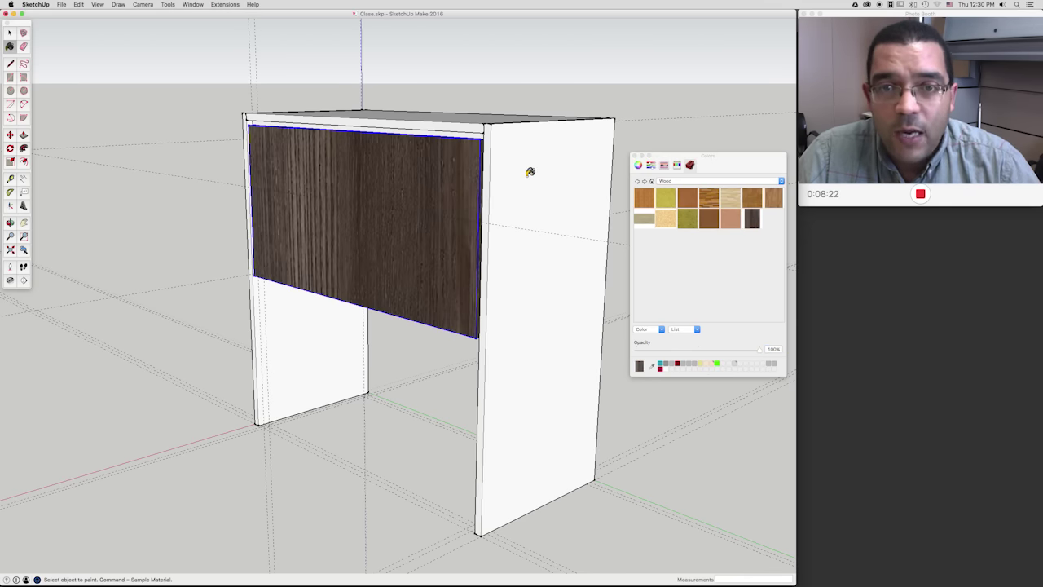
key("super+z")
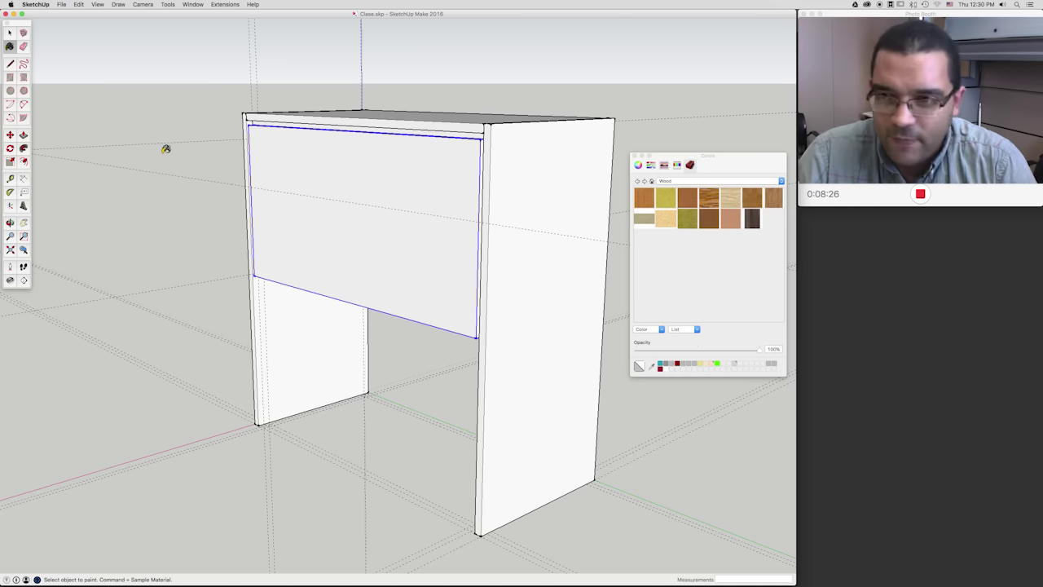
Step: Slide the drawer about 1' 1 3/16" out of the cabinet with Move
left_click(10, 33)
key("m")
left_click(475, 340)
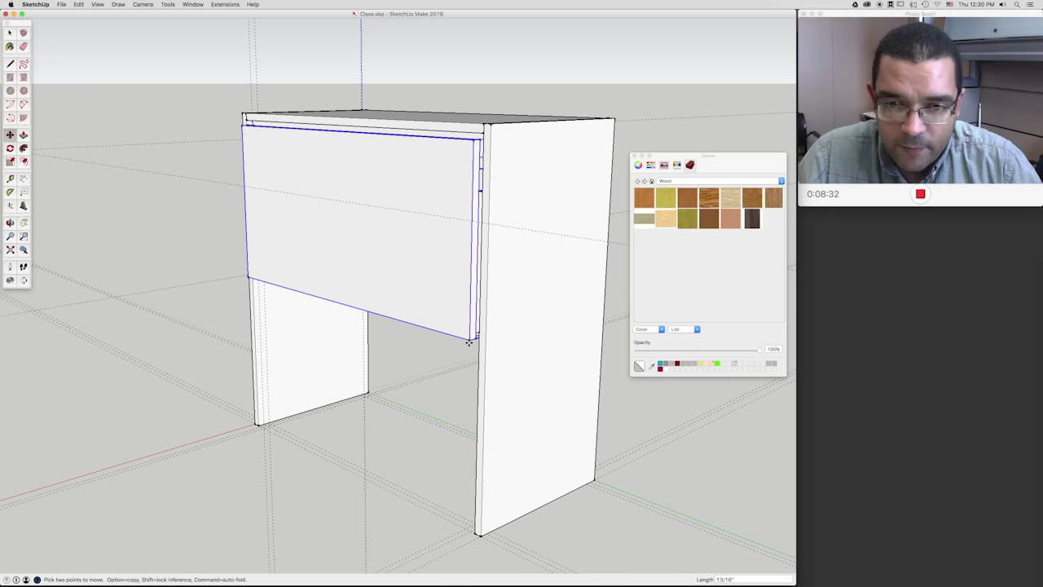
left_click(357, 372)
Step: Test the dark wood on the pulled-out drawer, undo it, and orbit to view it from the side
left_click(751, 218)
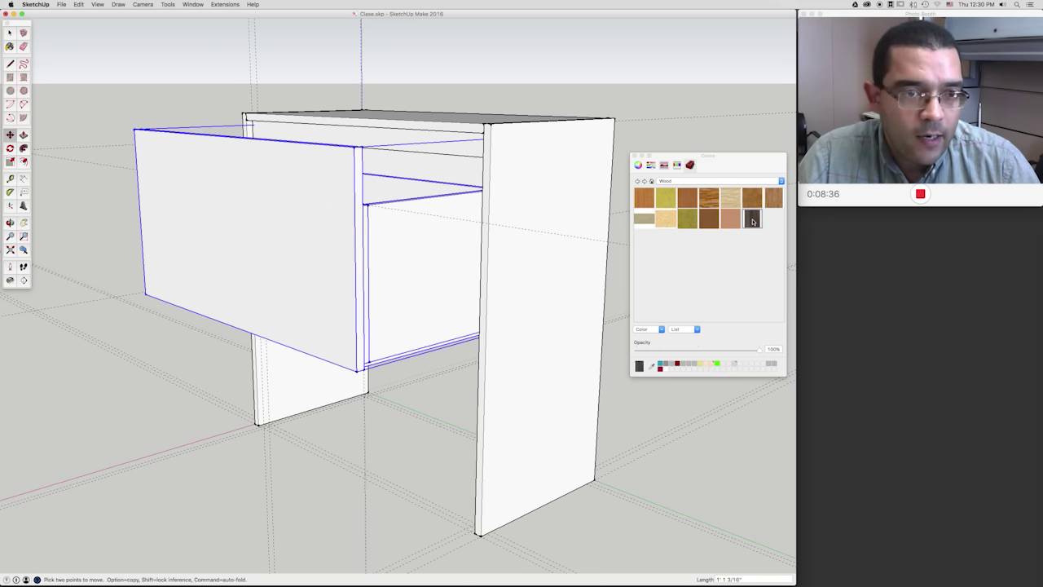
left_click(332, 239)
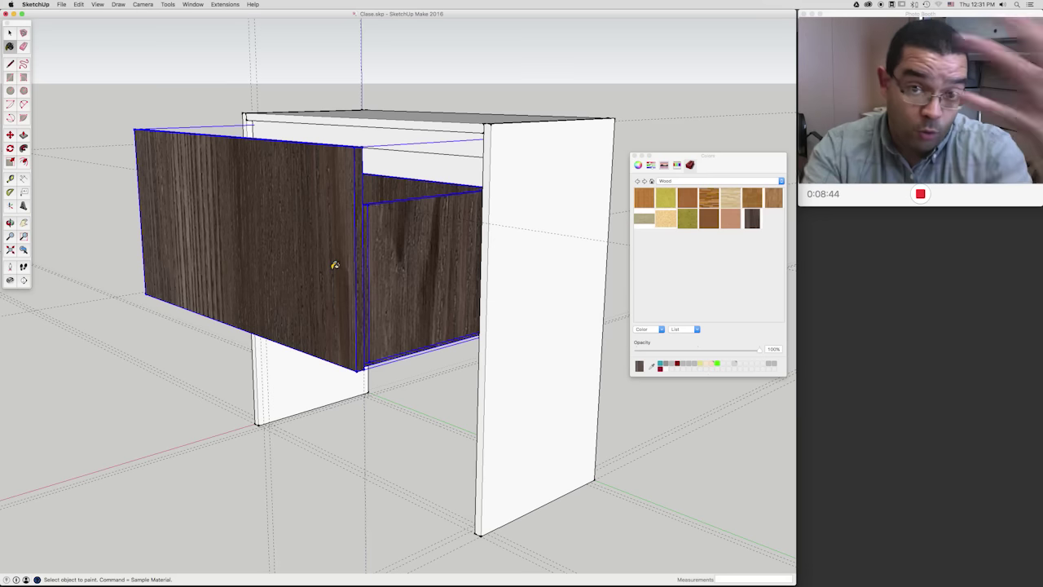
key("super+z")
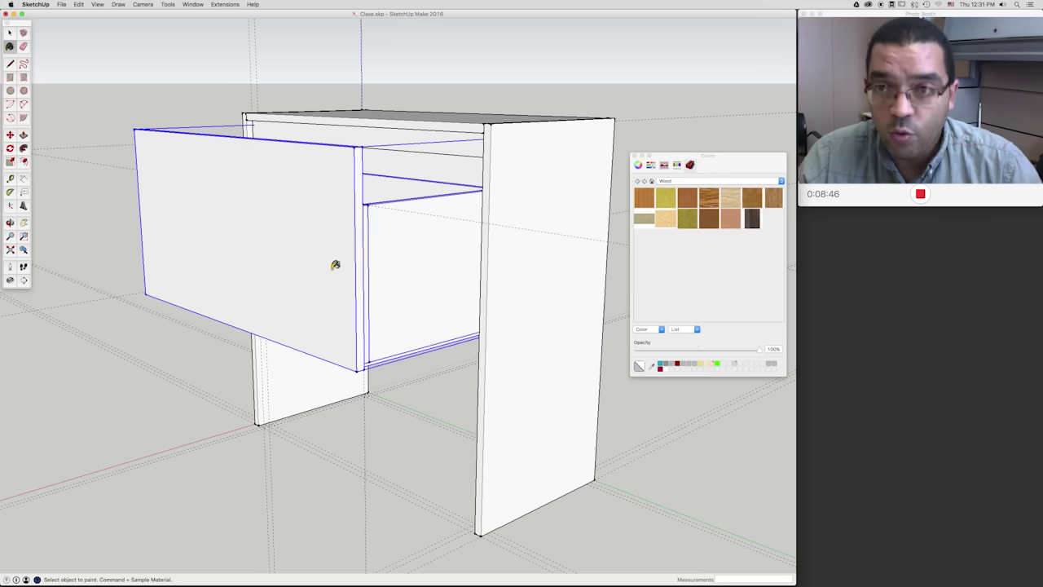
key("o")
left_click_drag(362, 171, 289, 217)
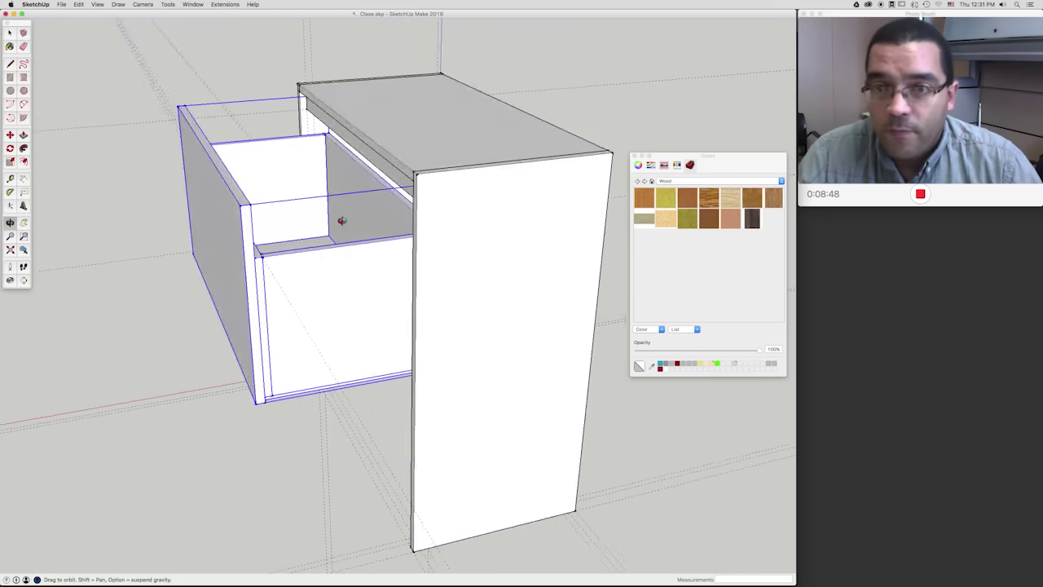
Step: Open the drawer group and then its front panel for editing, orbiting around the cabinet
left_click(8, 33)
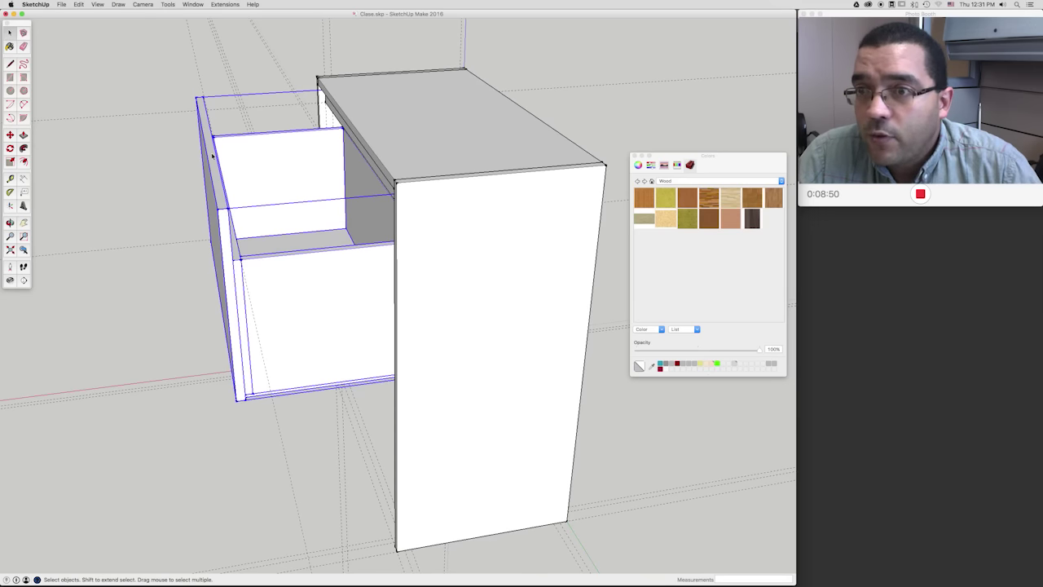
double_click(211, 156)
left_click(211, 157)
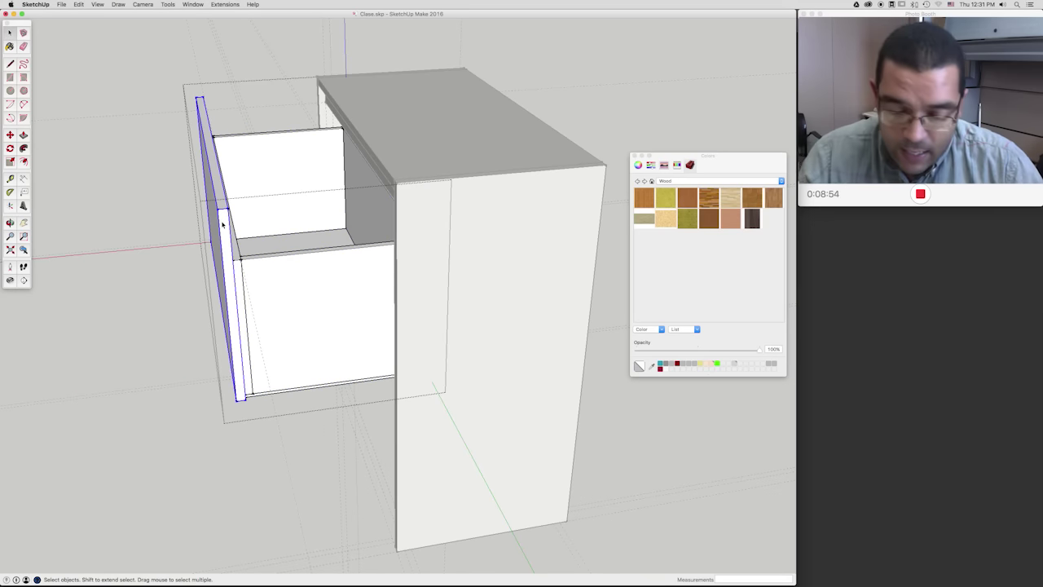
middle_click_drag(223, 221, 211, 214)
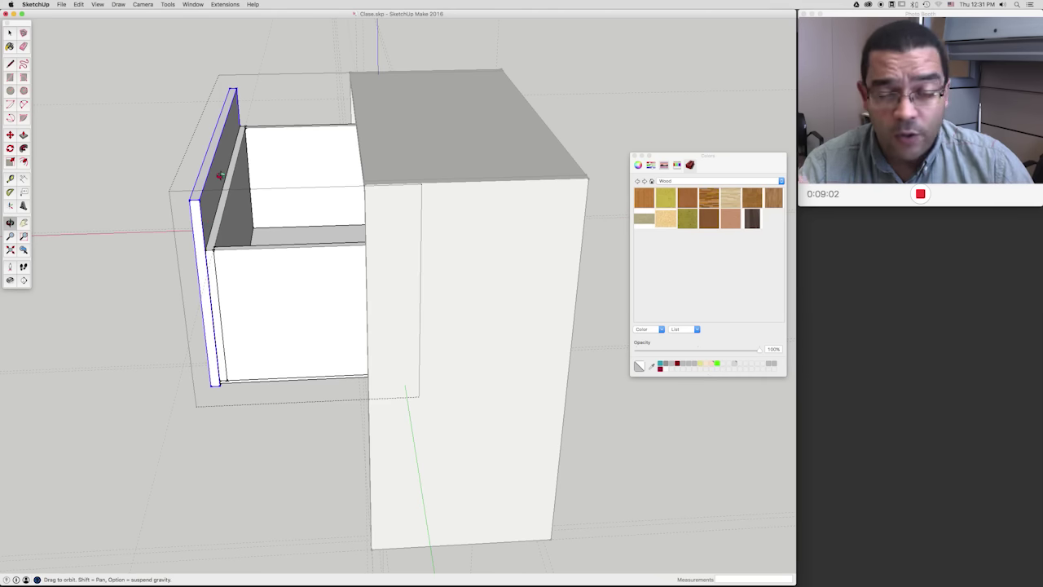
mouse_move(211, 203)
left_mouse_down()
mouse_move(269, 187)
mouse_move(221, 212)
mouse_move(175, 216)
mouse_move(187, 188)
left_mouse_up()
left_click(9, 31)
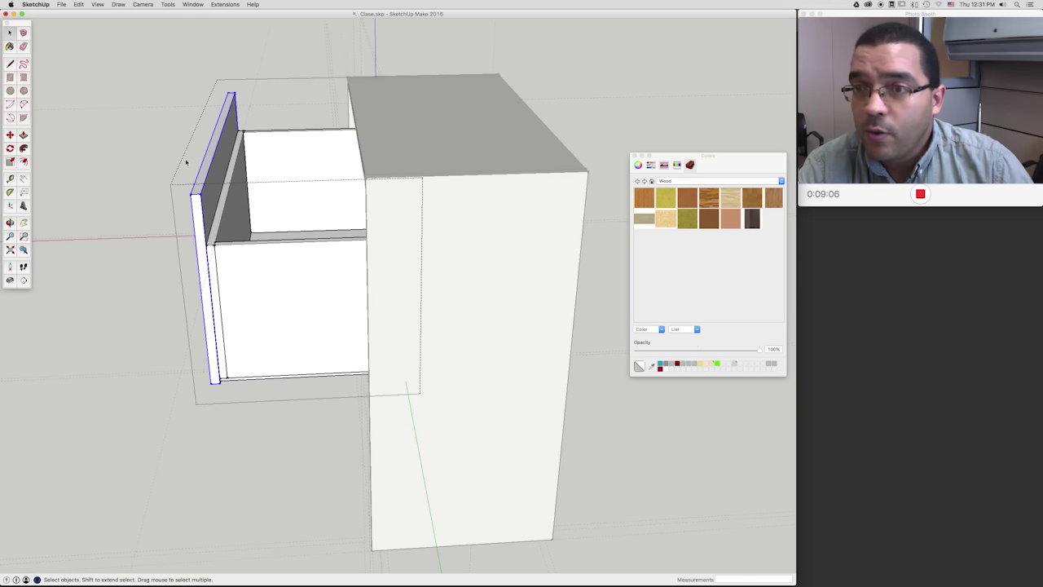
double_click(220, 169)
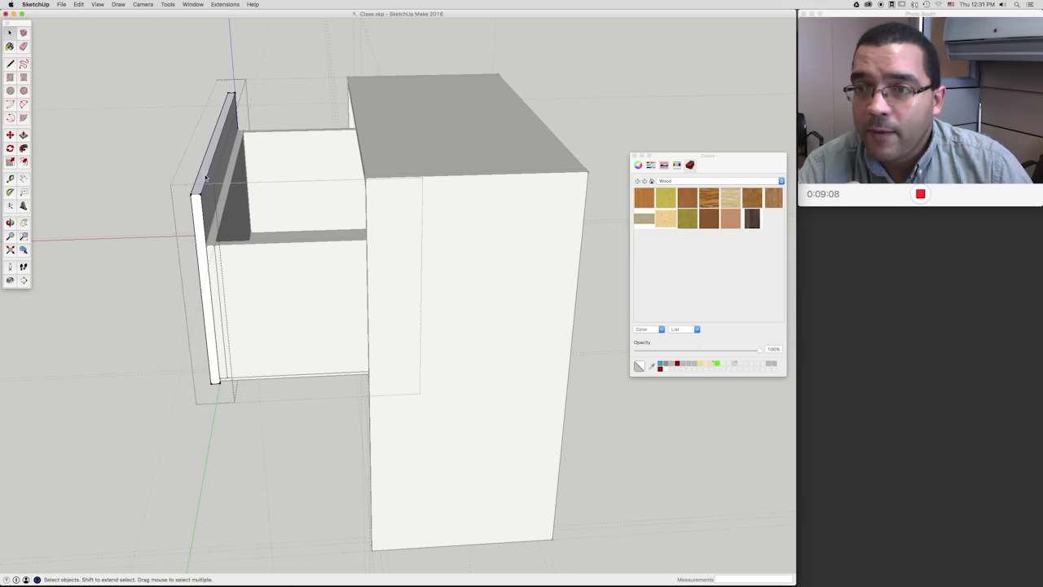
key("o")
mouse_move(201, 205)
left_mouse_down()
mouse_move(256, 204)
mouse_move(233, 217)
mouse_move(212, 212)
mouse_move(50, 30)
left_mouse_up()
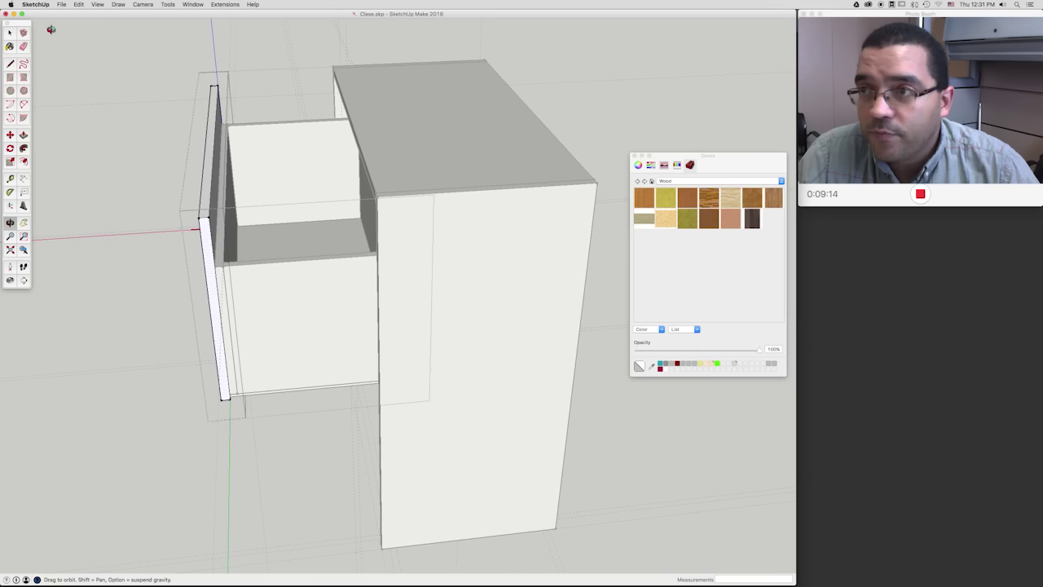
Step: Paint the upper and lower left edge pieces of the drawer front with dark wood
left_click(11, 33)
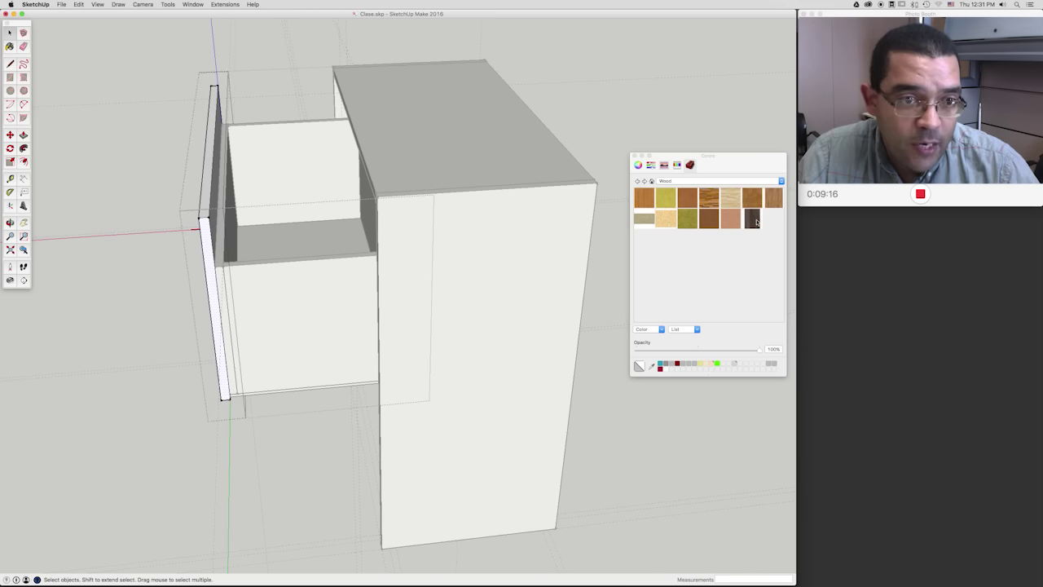
left_click(755, 220)
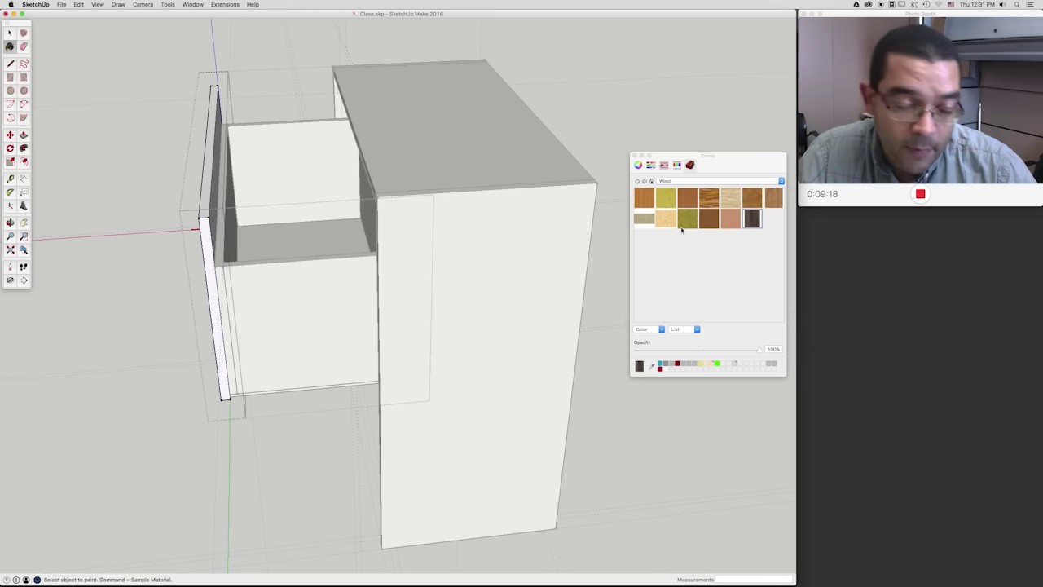
left_click(209, 188)
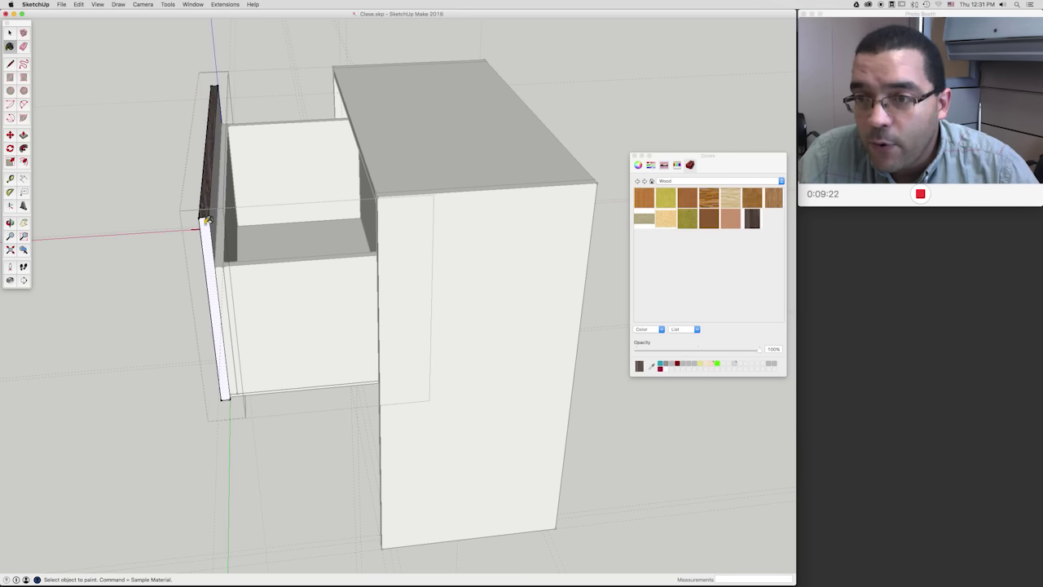
left_click(209, 220)
mouse_move(209, 220)
middle_mouse_down()
mouse_move(467, 228)
mouse_move(513, 188)
mouse_move(396, 233)
mouse_move(535, 245)
middle_mouse_up()
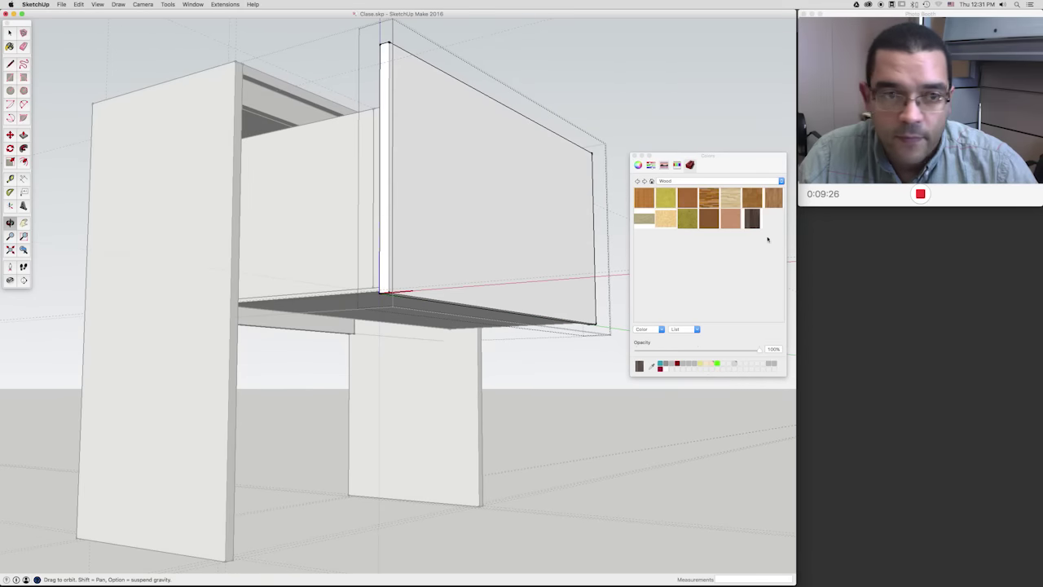
Step: Paint the drawer front's left edge strip, bottom edge and large face with dark Urban Ash wood
left_click(751, 216)
left_click(384, 206)
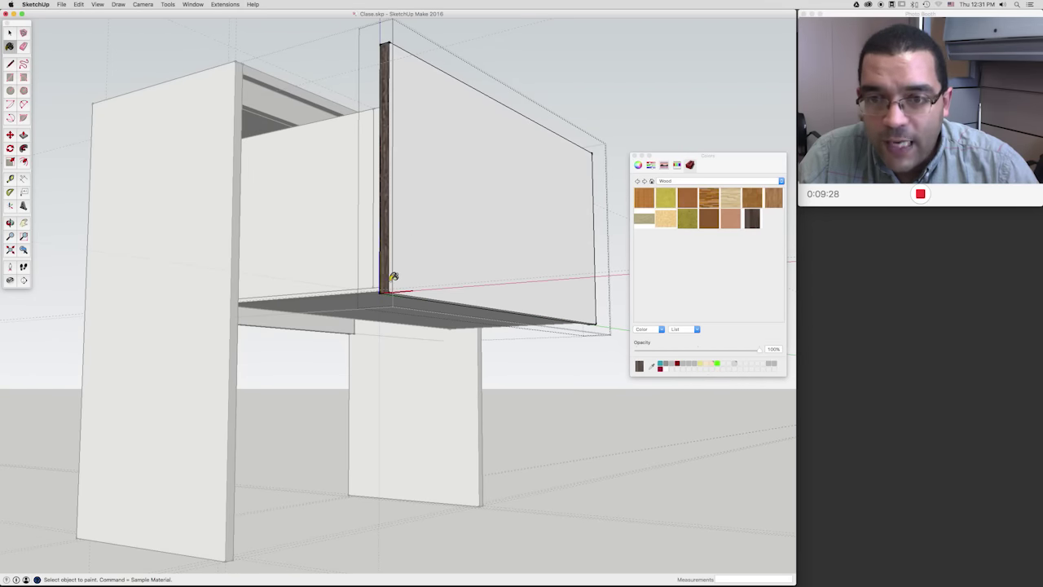
middle_click_drag(415, 293, 456, 245)
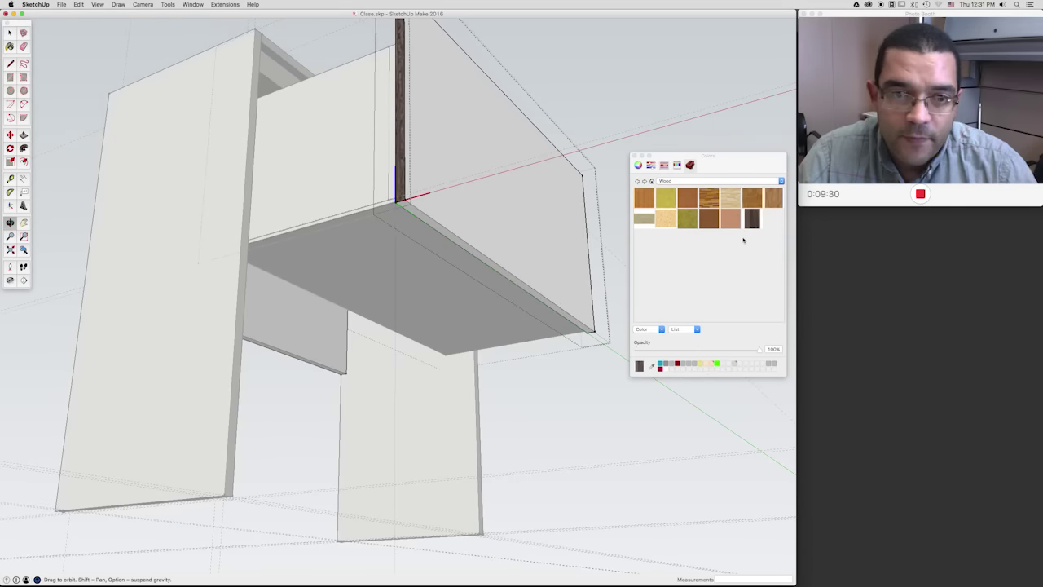
left_click(751, 219)
left_click(477, 245)
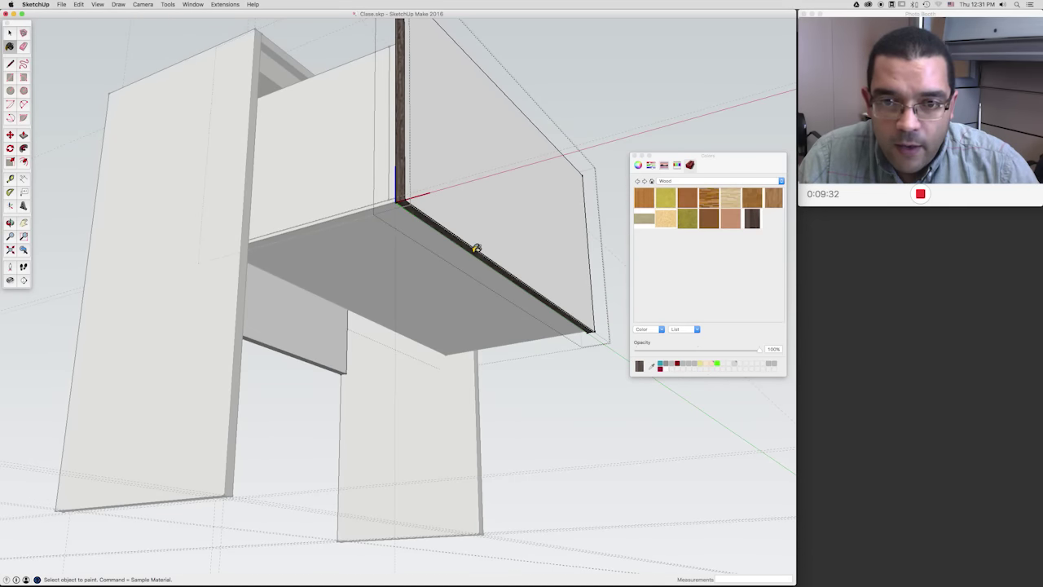
left_click(521, 227)
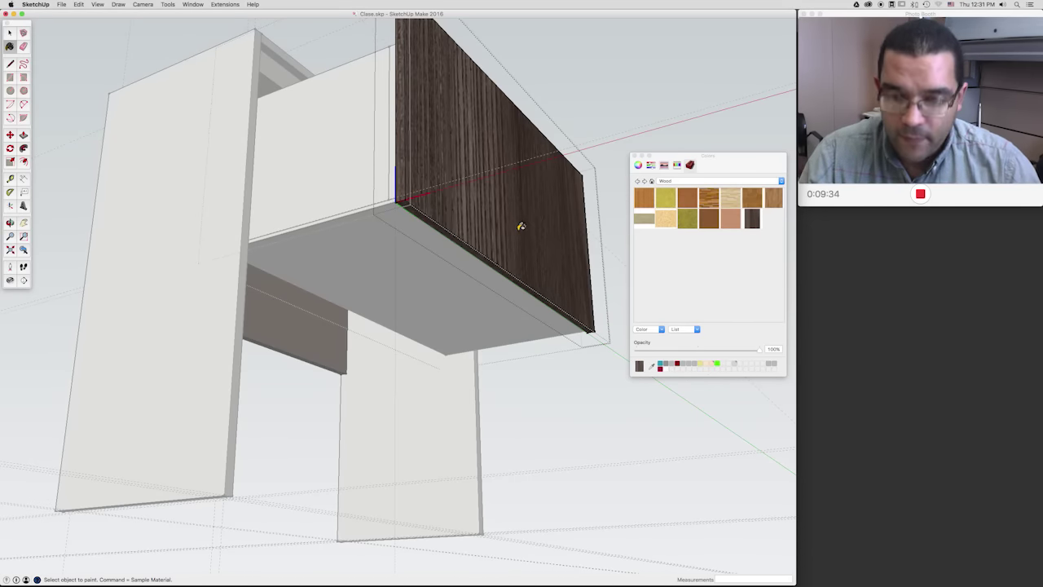
mouse_move(521, 226)
middle_mouse_down()
mouse_move(415, 286)
mouse_move(421, 269)
mouse_move(410, 280)
mouse_move(207, 296)
mouse_move(163, 289)
middle_mouse_up()
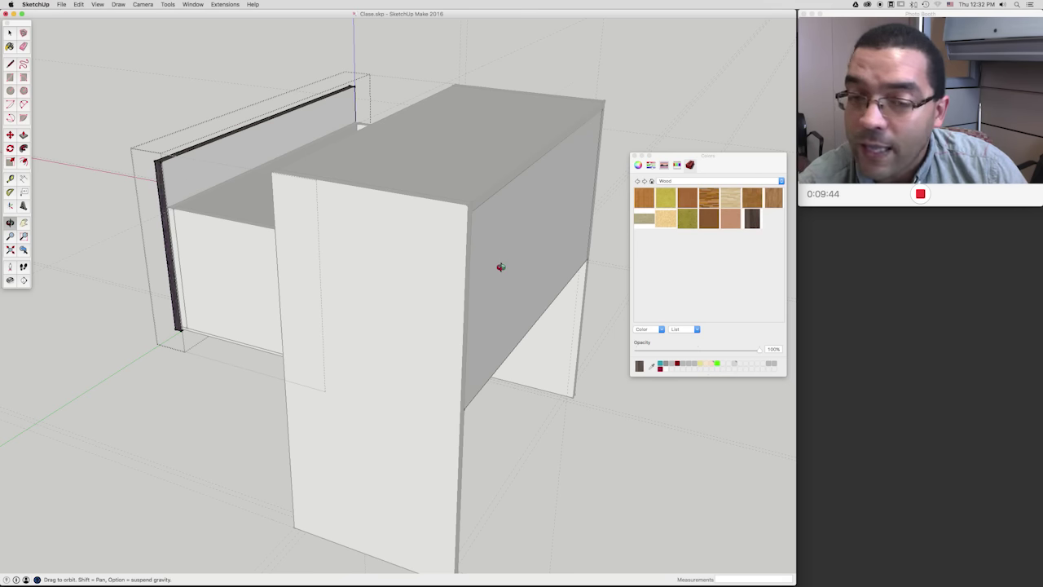
Step: Select the wood rail beneath the drawer, orbit toward it and zoom in close
left_click_drag(147, 253, 445, 242)
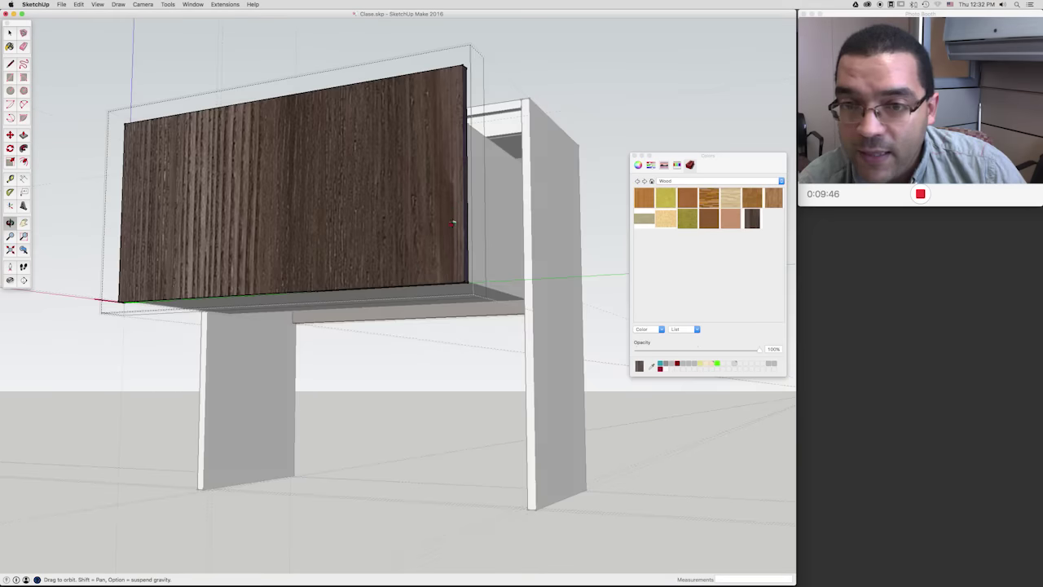
key("space")
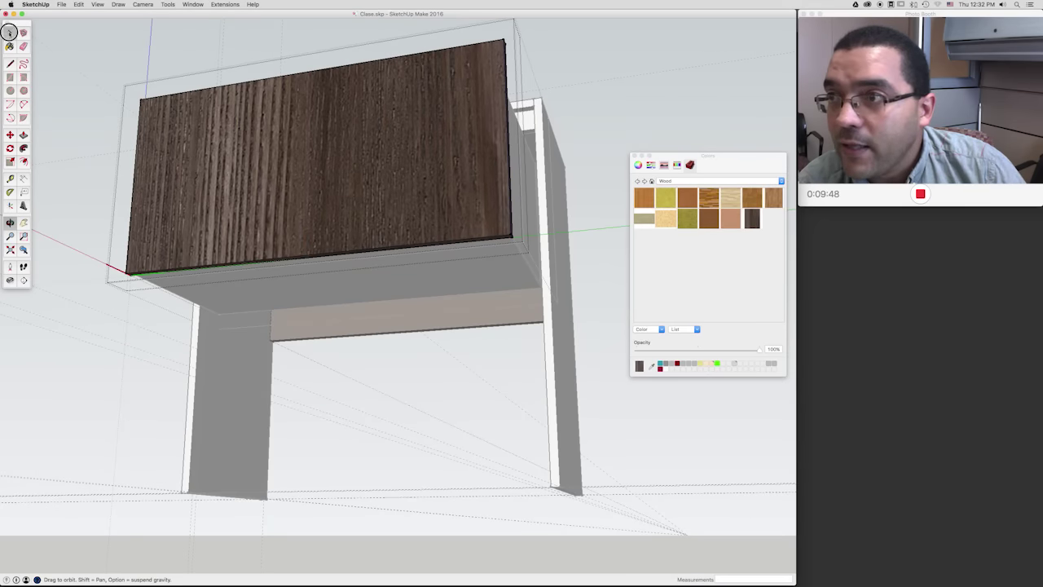
left_click(449, 320)
mouse_move(448, 320)
middle_mouse_down()
mouse_move(299, 350)
mouse_move(379, 345)
mouse_move(500, 288)
middle_mouse_up()
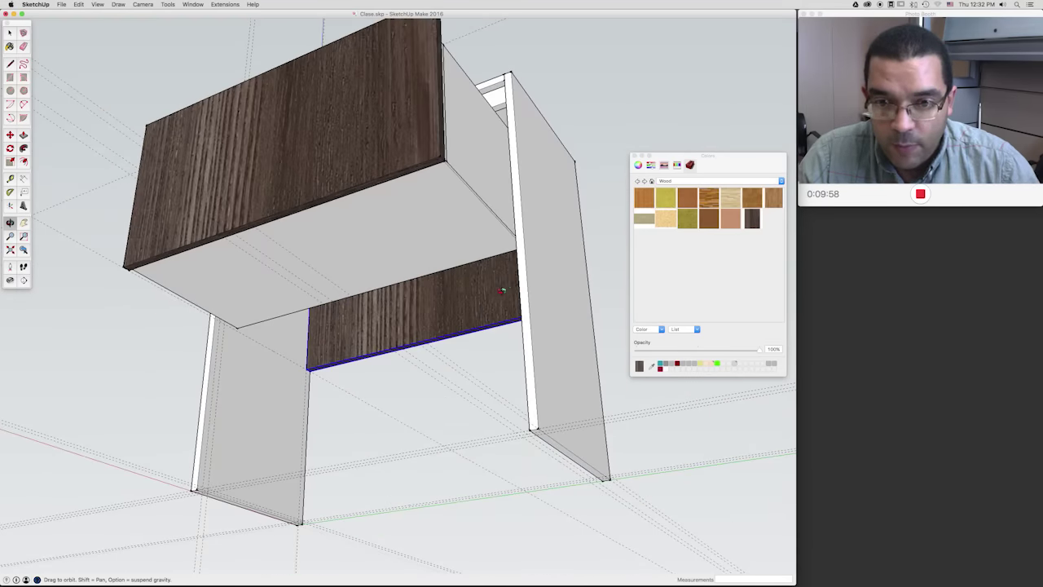
scroll(489, 295, "up", 5)
scroll(479, 302, "up", 3)
scroll(457, 306, "up", 2)
key("space")
Step: Make the rail under the drawer unique from the shared drawer-front component and reselect it
right_click(429, 311)
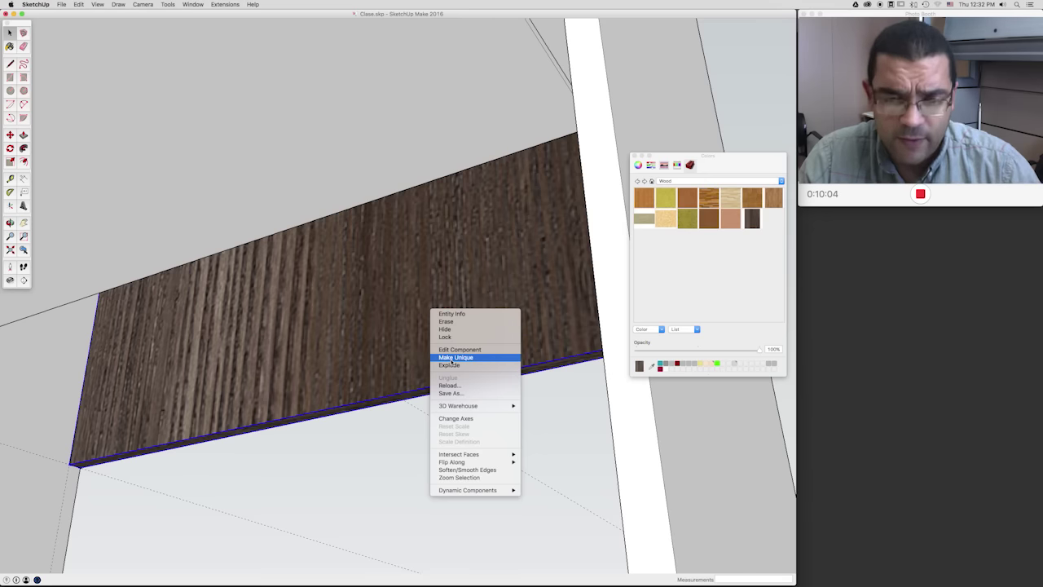
left_click(452, 359)
left_click(459, 403)
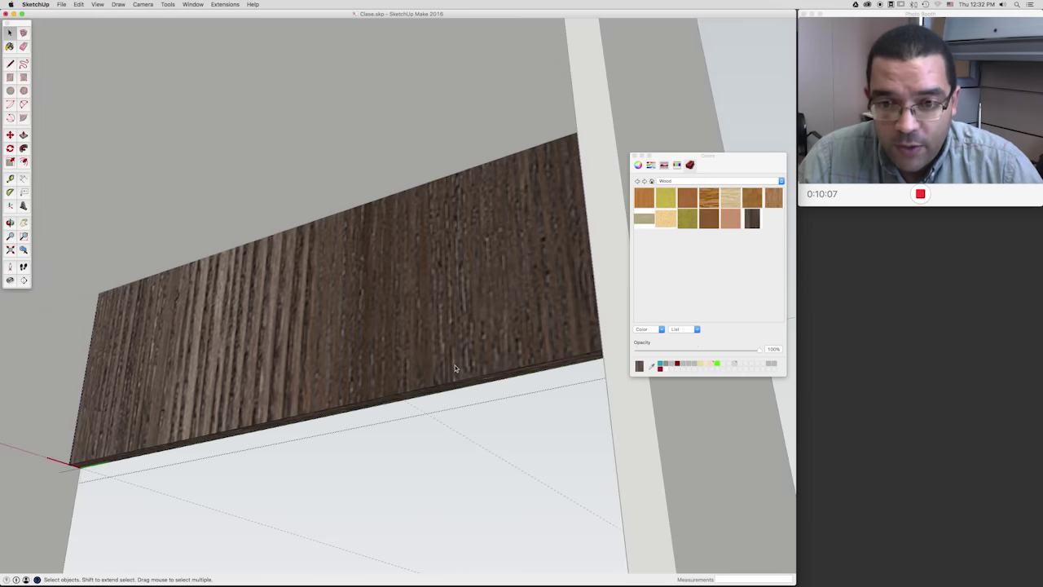
left_click(455, 368)
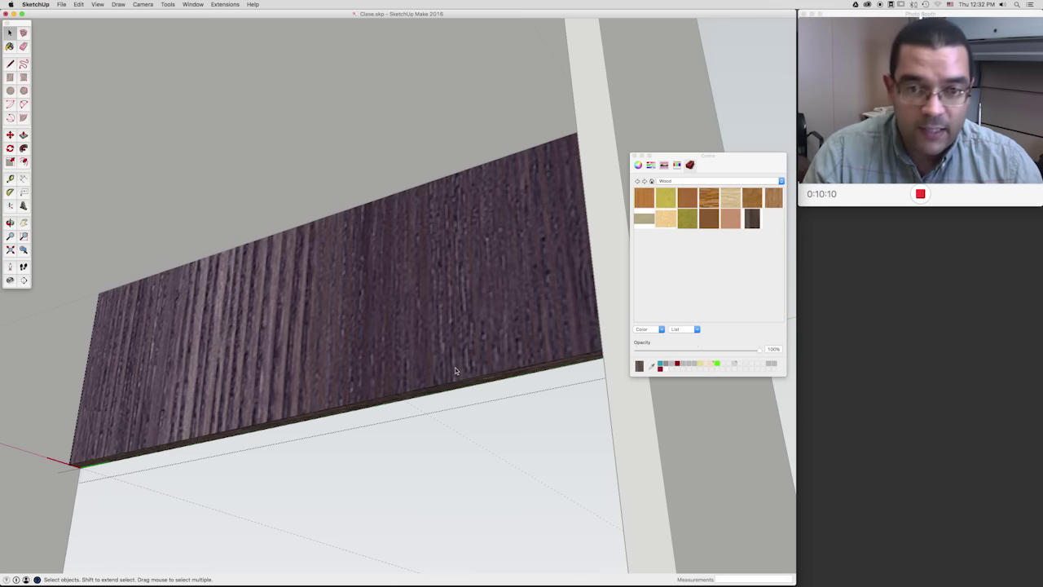
Step: Paint the rail's main face and dark wood side face white using the colour wheel
left_click(639, 165)
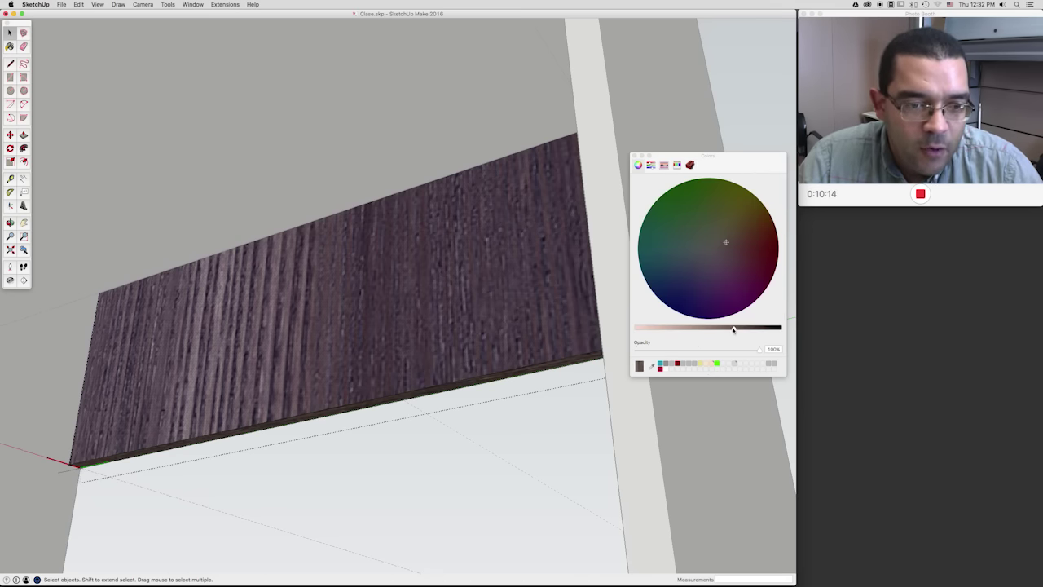
left_click_drag(734, 329, 619, 330)
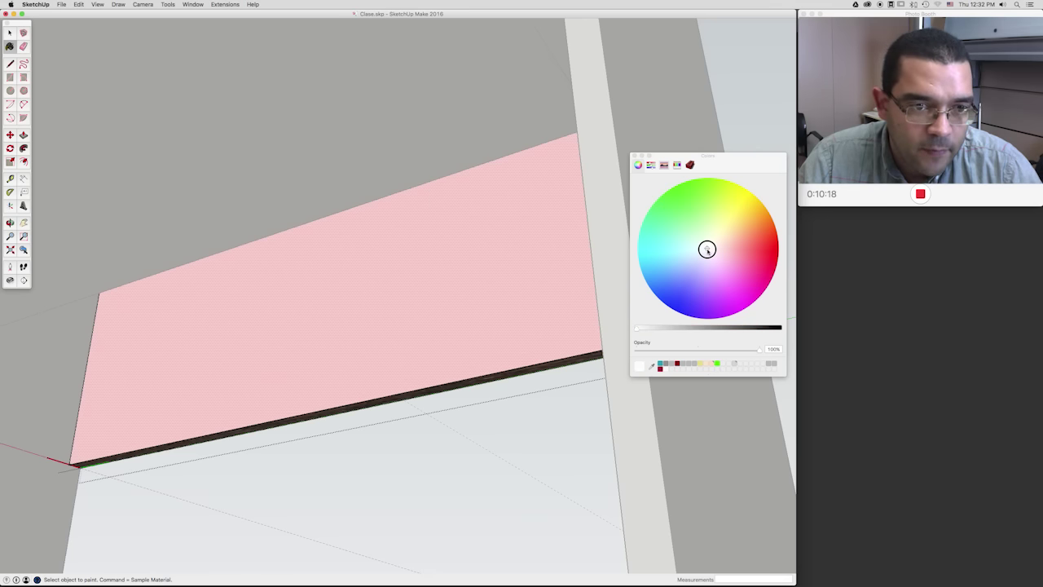
left_click(543, 300)
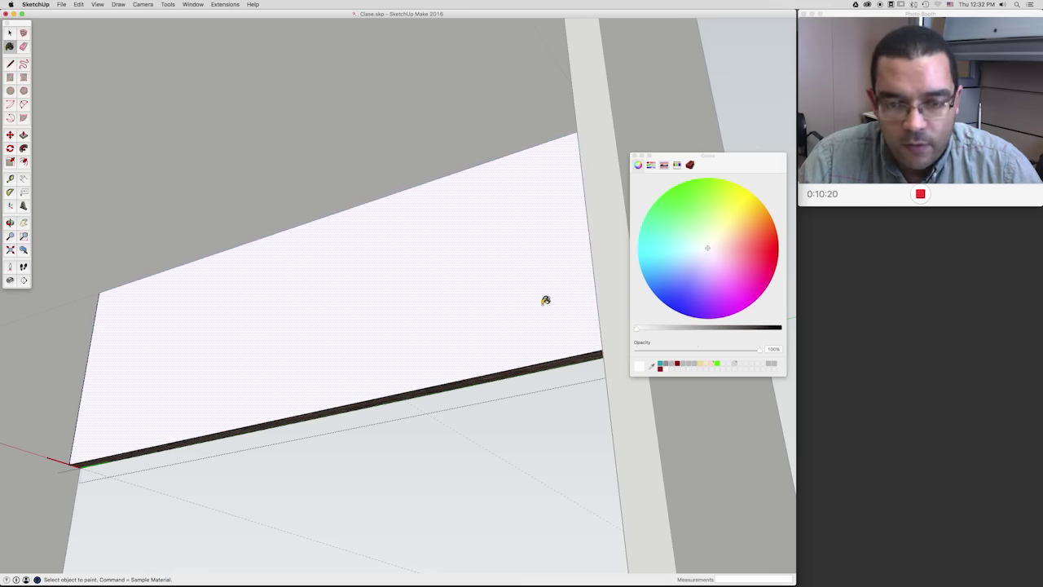
mouse_move(544, 300)
middle_mouse_down()
mouse_move(526, 195)
mouse_move(544, 191)
middle_mouse_up()
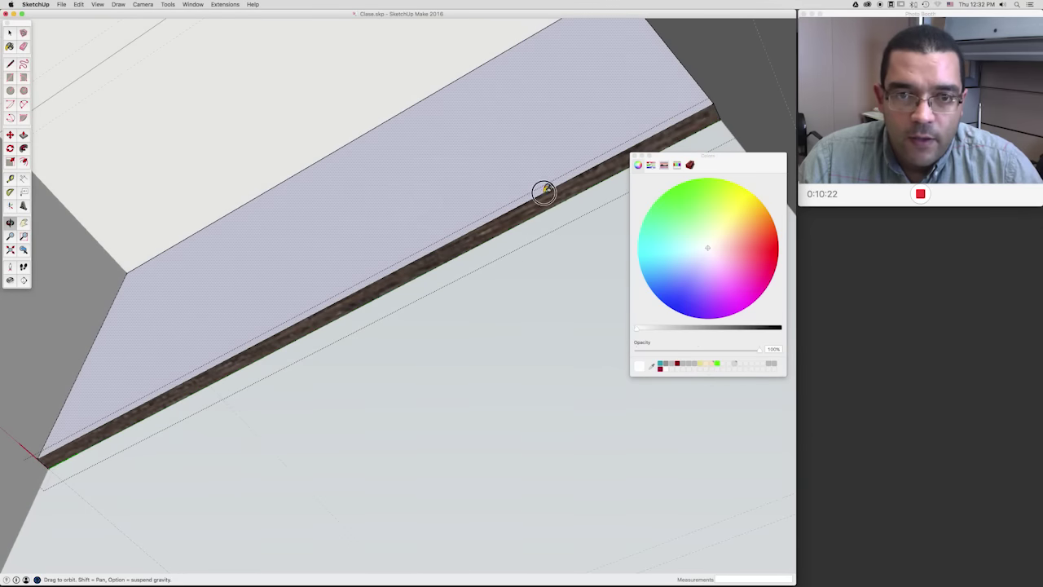
left_click(390, 281)
mouse_move(427, 283)
middle_mouse_down()
mouse_move(343, 252)
mouse_move(377, 252)
mouse_move(223, 340)
mouse_move(361, 313)
mouse_move(263, 342)
mouse_move(212, 377)
mouse_move(259, 261)
mouse_move(272, 262)
mouse_move(263, 394)
mouse_move(426, 387)
mouse_move(390, 376)
mouse_move(449, 384)
mouse_move(425, 294)
middle_mouse_up()
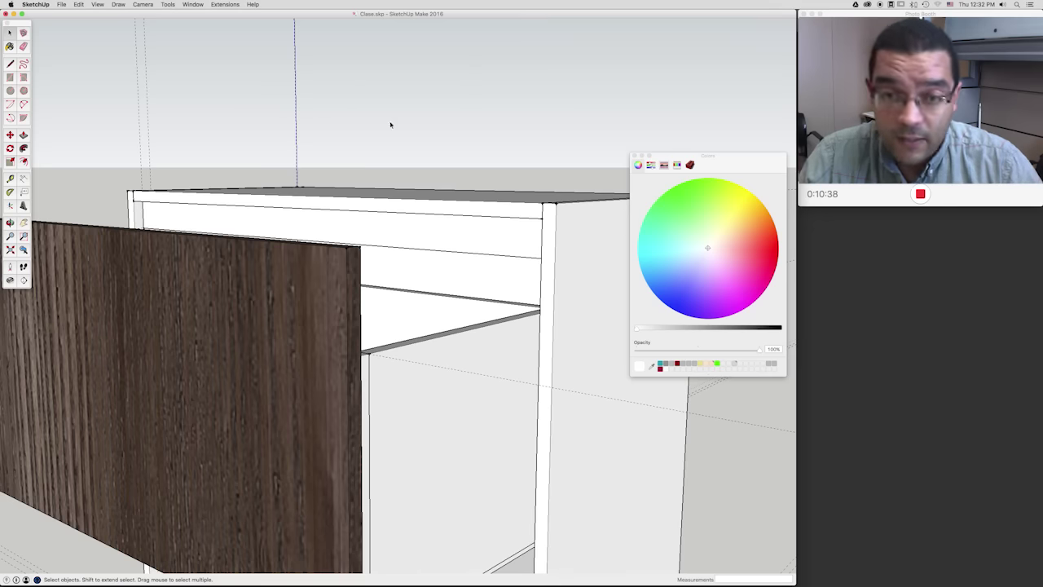
Step: Restore the Wood palette, orbit to the cabinet's right side and select its tall side panel
left_click(665, 165)
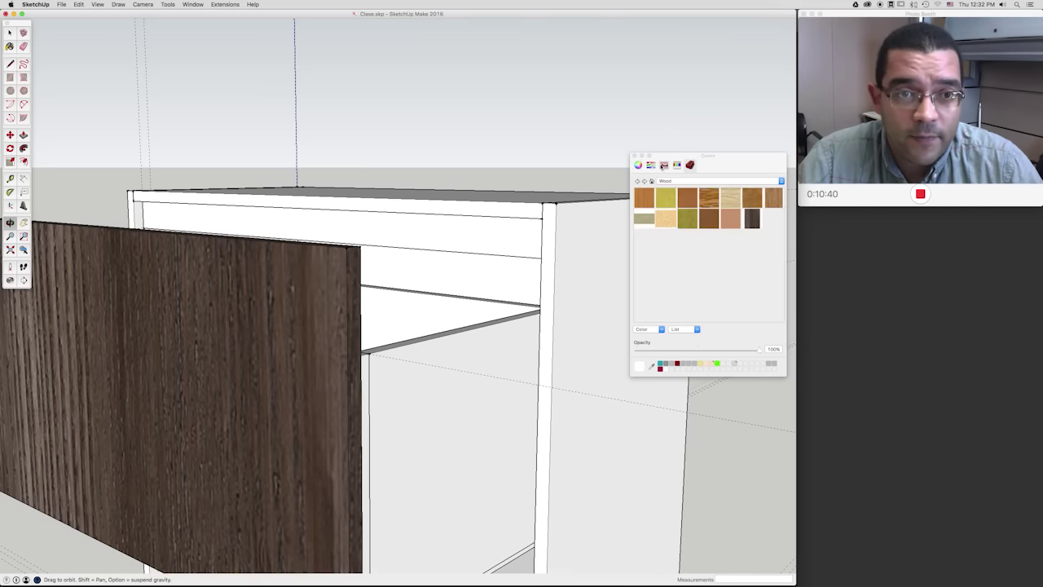
mouse_move(422, 173)
left_mouse_down()
mouse_move(404, 161)
mouse_move(408, 169)
mouse_move(329, 185)
left_mouse_up()
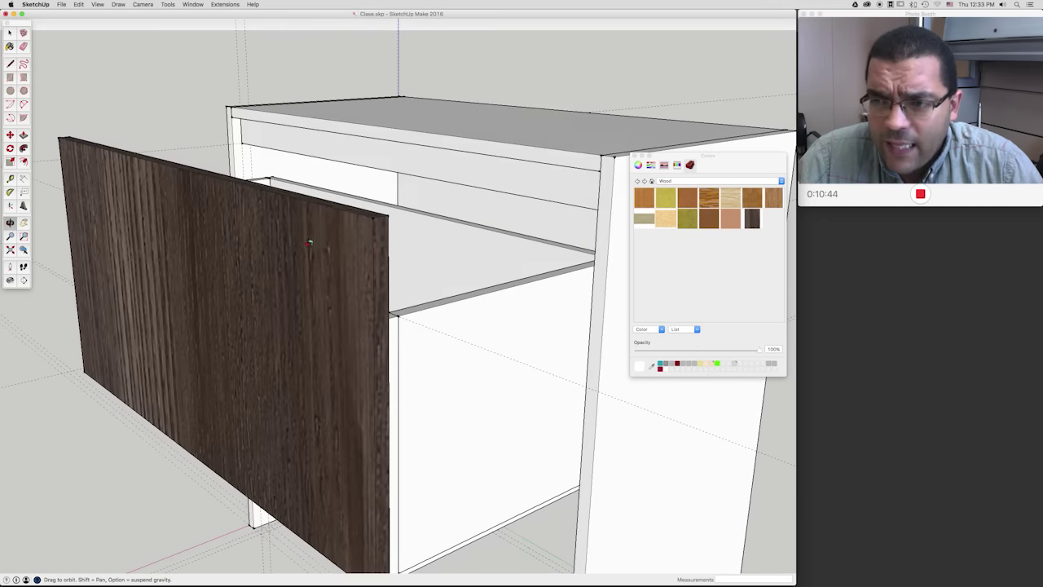
mouse_move(408, 291)
left_mouse_down()
mouse_move(384, 240)
mouse_move(454, 282)
mouse_move(387, 258)
mouse_move(359, 278)
mouse_move(457, 270)
mouse_move(450, 208)
mouse_move(449, 226)
mouse_move(484, 214)
mouse_move(491, 226)
left_mouse_up()
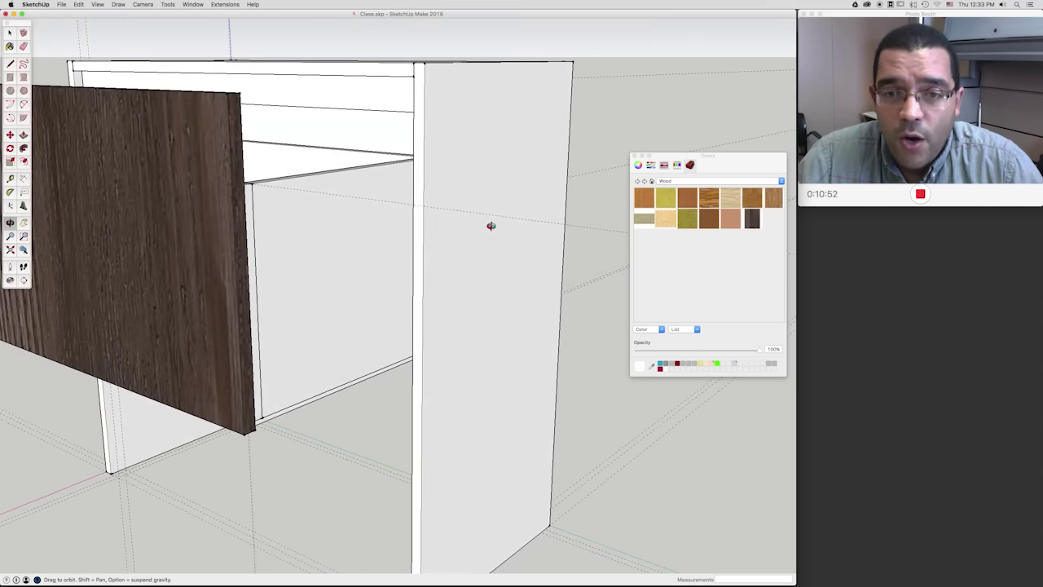
double_click(449, 125)
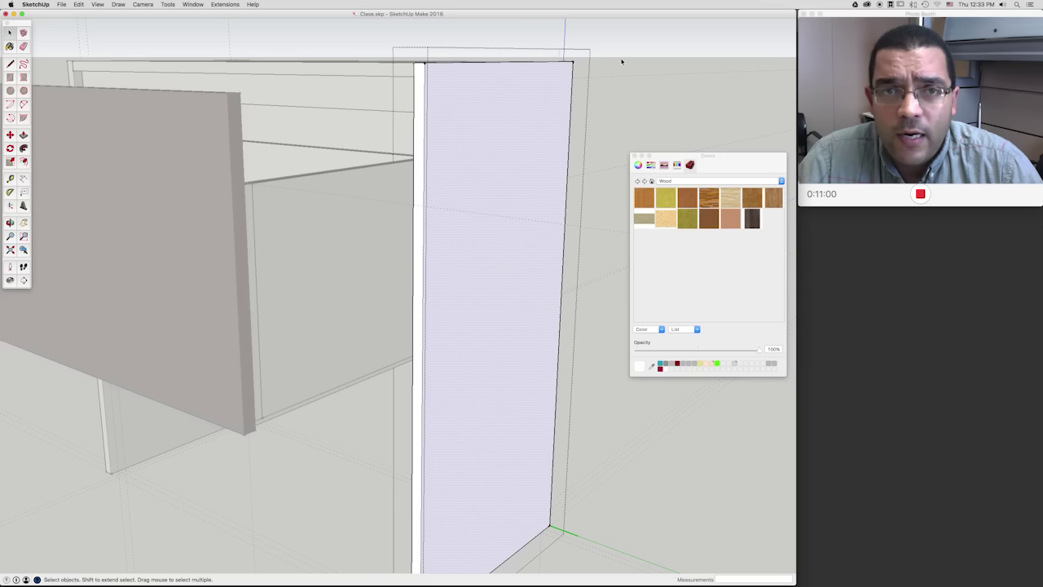
left_click(617, 49)
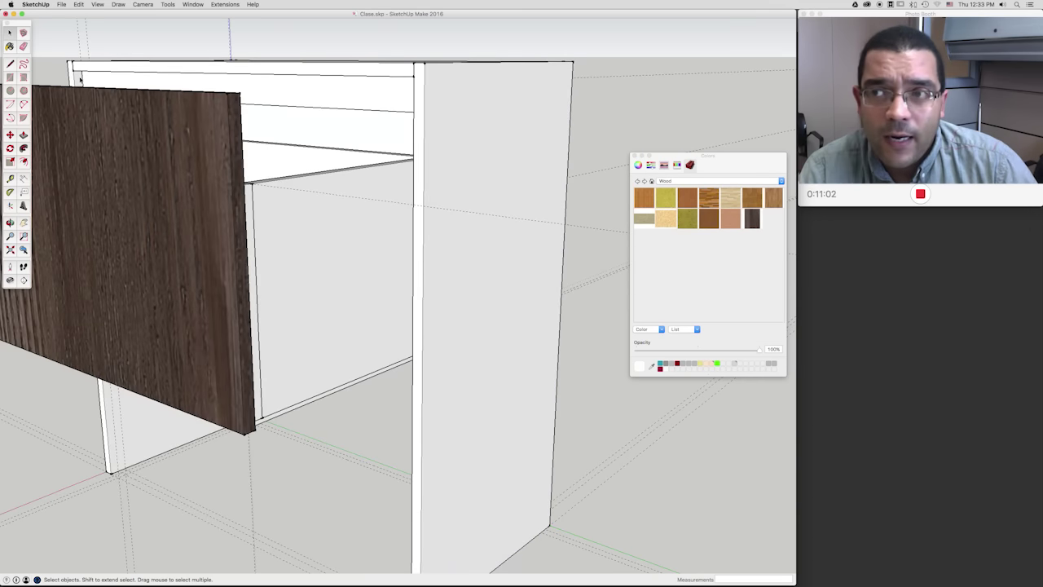
left_click(452, 118)
Step: Paint the right-hand side panel's face and thin edges with the dark wood material
right_click(452, 117)
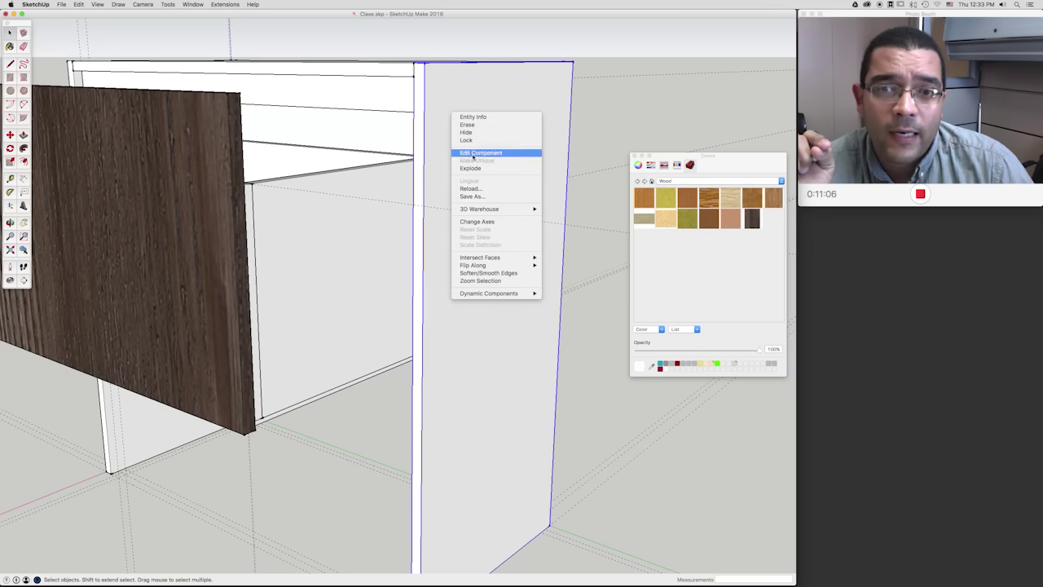
key("Escape")
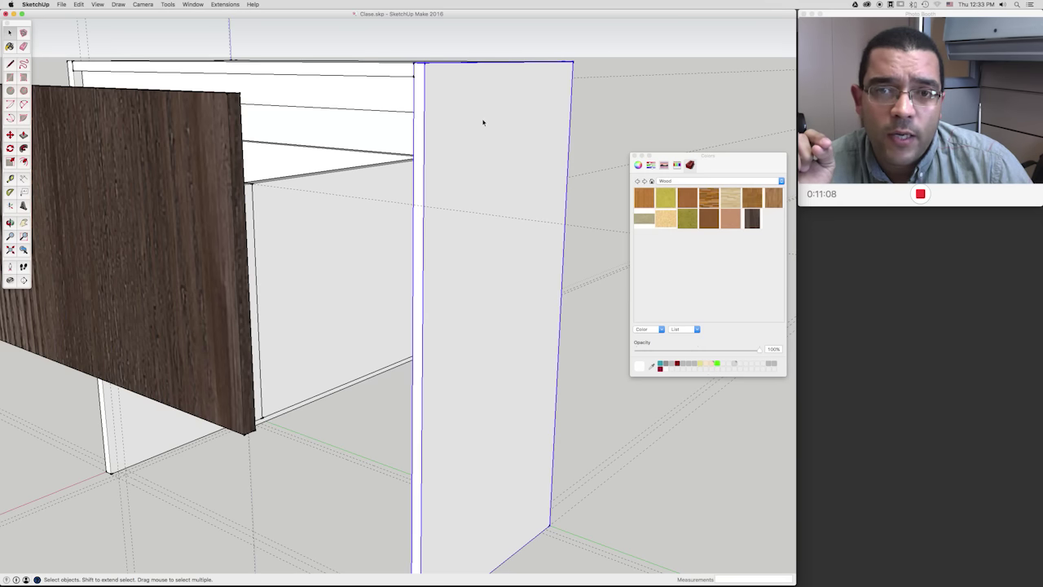
right_click(483, 122)
key("Escape")
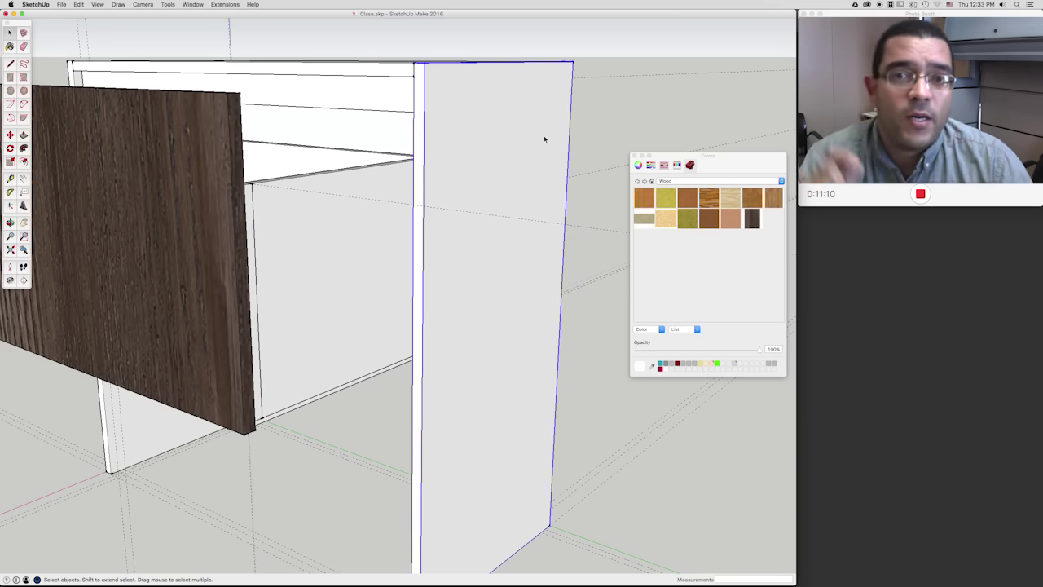
double_click(510, 128)
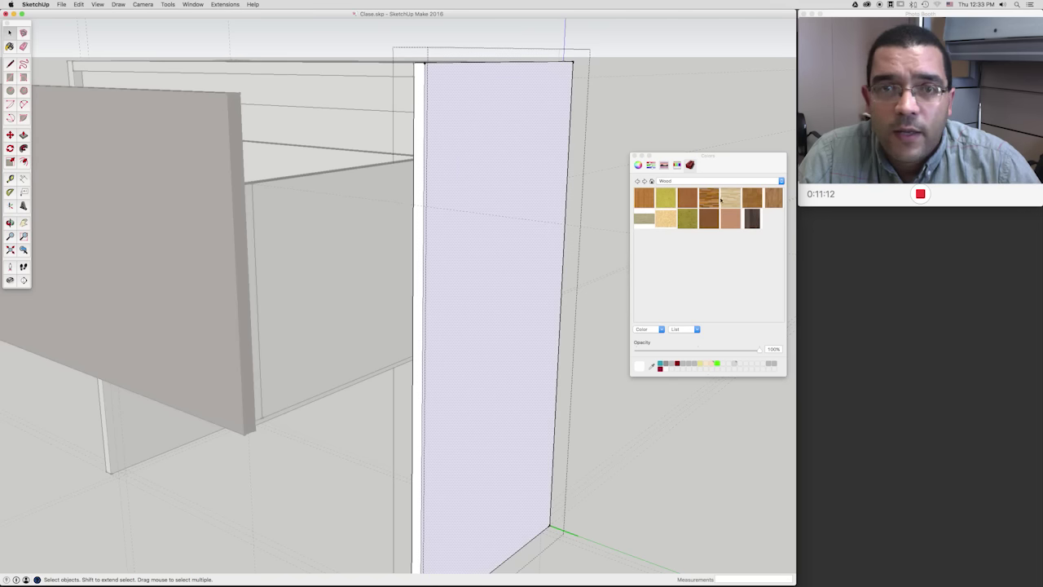
key("b")
left_click(463, 174)
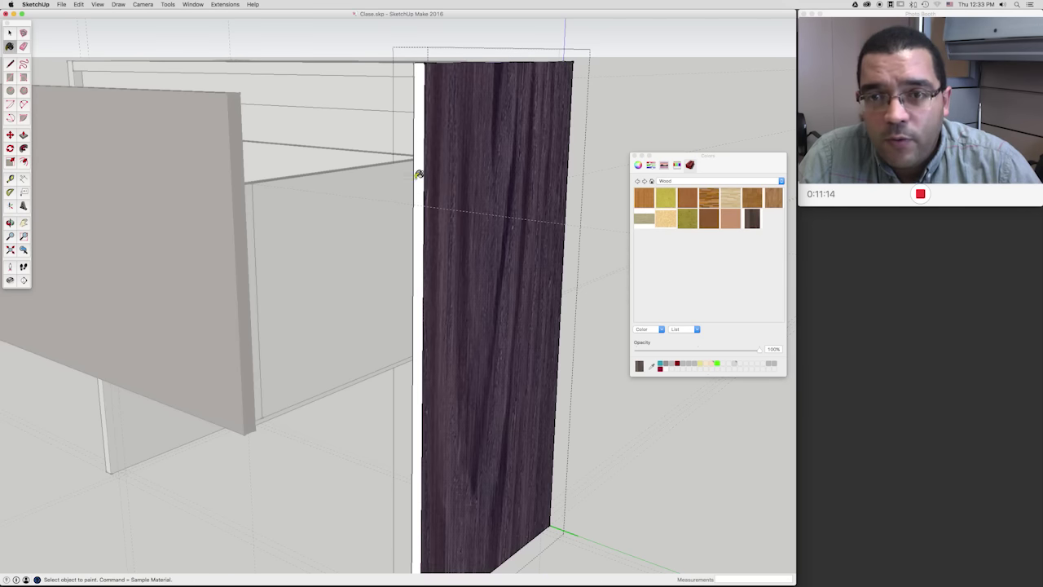
left_click(418, 174)
mouse_move(494, 170)
middle_mouse_down()
mouse_move(233, 174)
mouse_move(376, 178)
middle_mouse_up()
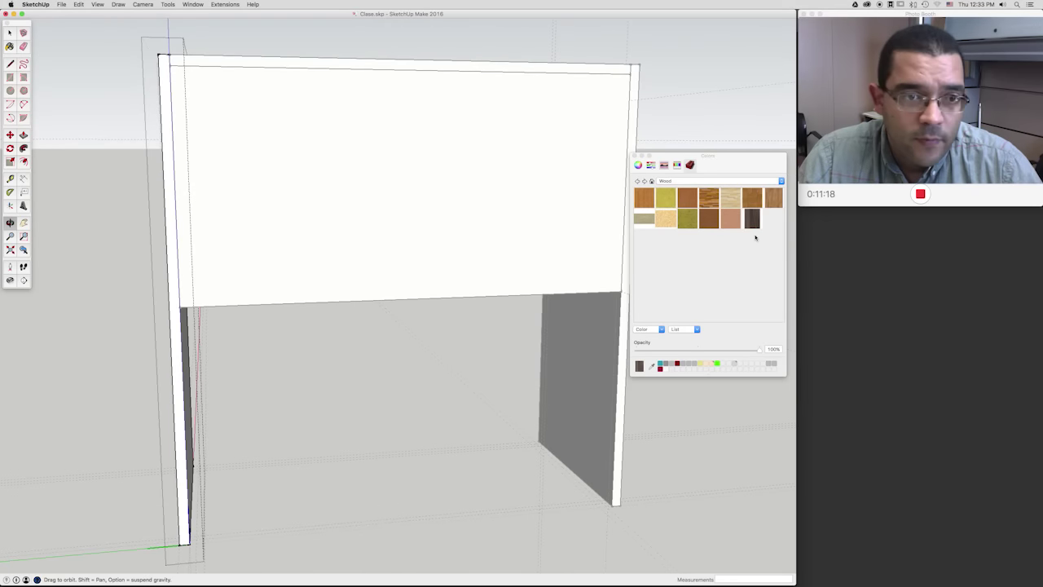
left_click(754, 222)
left_click(176, 209)
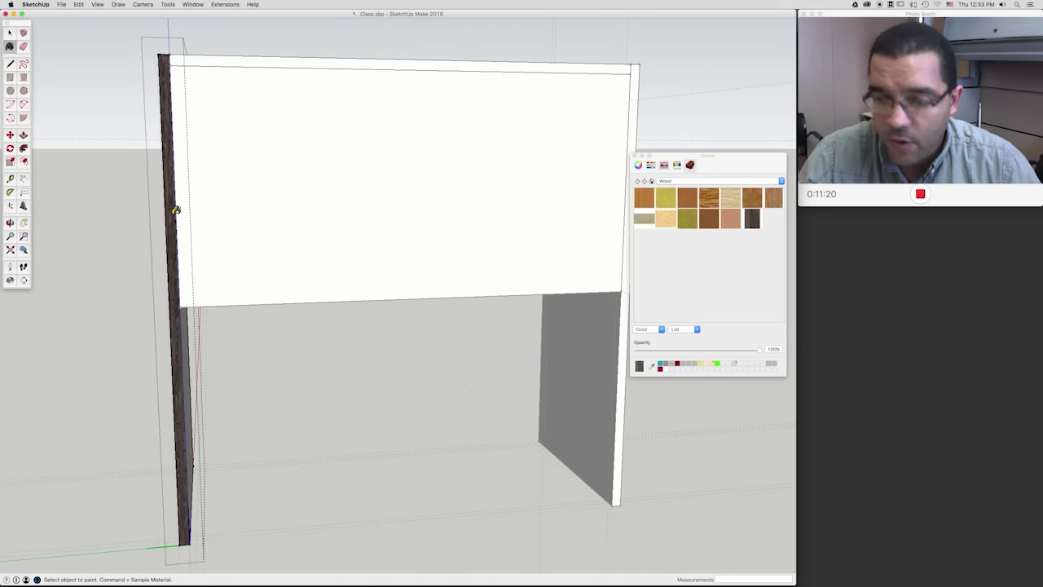
Step: Paint the side panel's top edge dark wood, then exit the group and enter the top panel
mouse_move(176, 209)
middle_mouse_down()
mouse_move(217, 195)
mouse_move(181, 126)
mouse_move(228, 237)
mouse_move(293, 205)
mouse_move(290, 187)
middle_mouse_up()
middle_click_drag(246, 233, 208, 221)
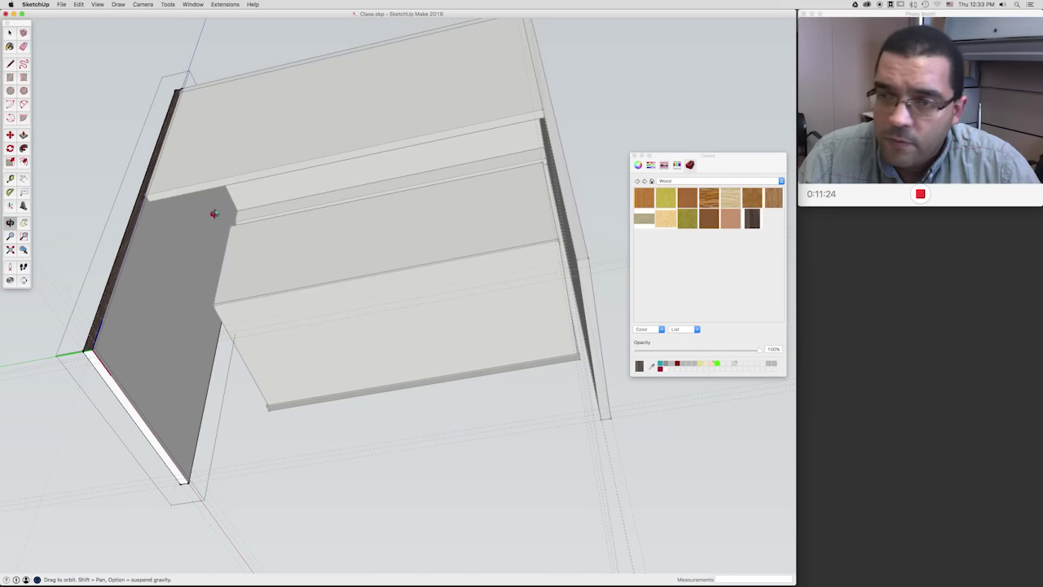
mouse_move(361, 183)
middle_mouse_down()
mouse_move(484, 231)
mouse_move(541, 237)
mouse_move(333, 250)
mouse_move(199, 308)
mouse_move(319, 221)
mouse_move(326, 188)
middle_mouse_up()
middle_click_drag(393, 210, 502, 144)
mouse_move(602, 78)
middle_mouse_down()
mouse_move(611, 163)
mouse_move(269, 237)
mouse_move(367, 249)
mouse_move(400, 235)
middle_mouse_up()
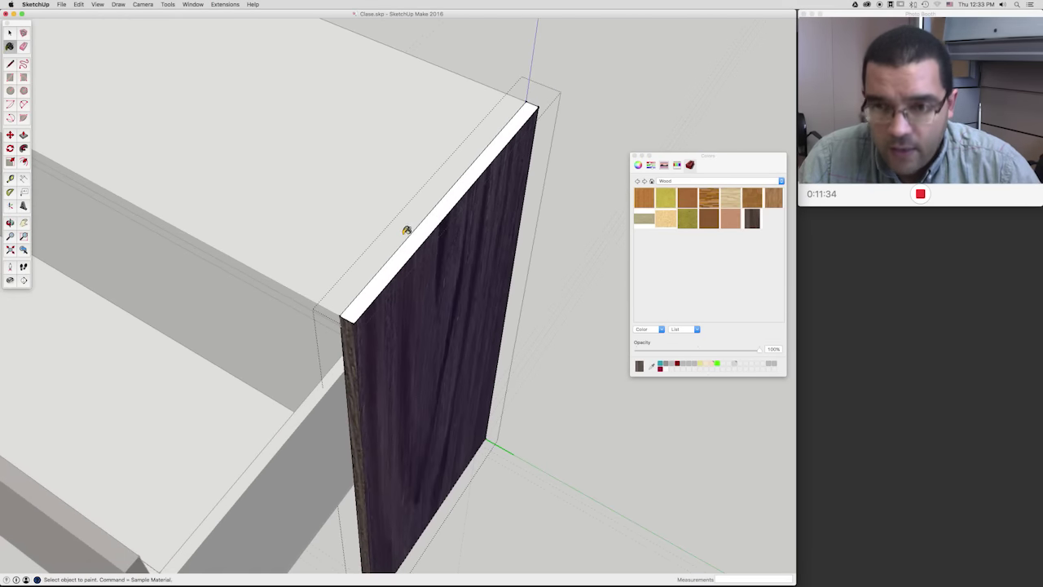
left_click(414, 243)
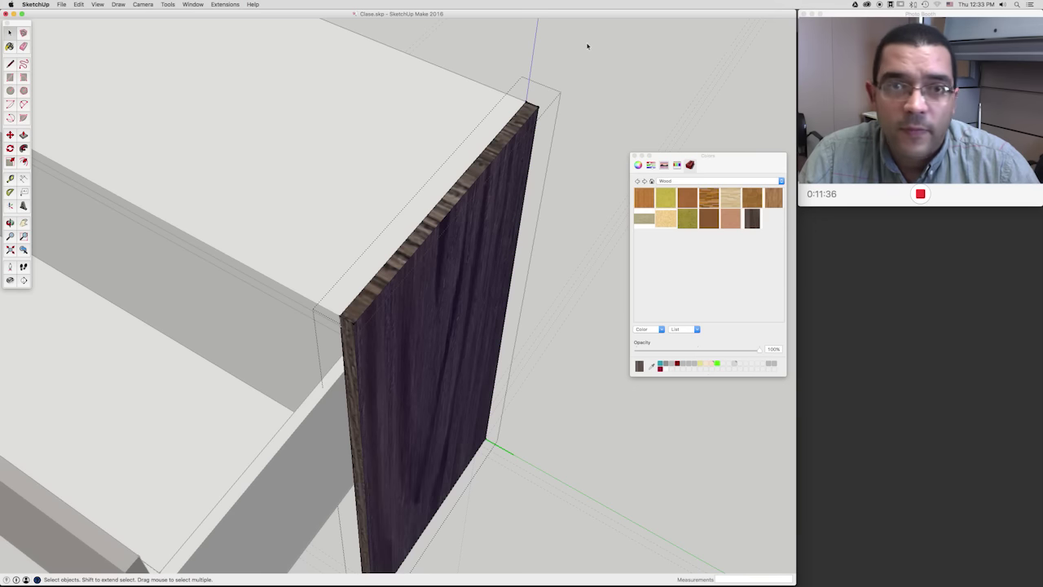
left_click(594, 91)
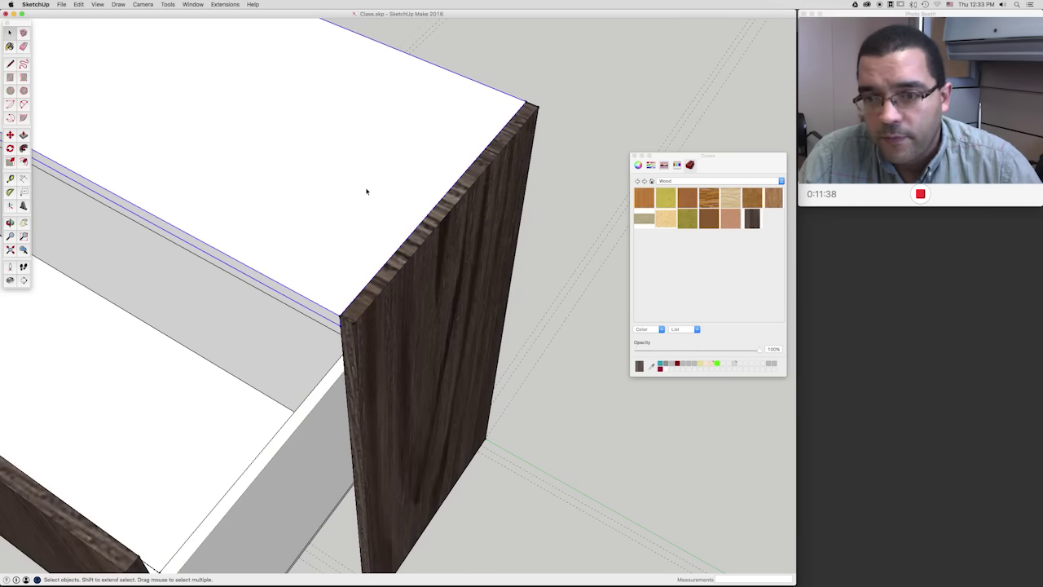
left_click(366, 191)
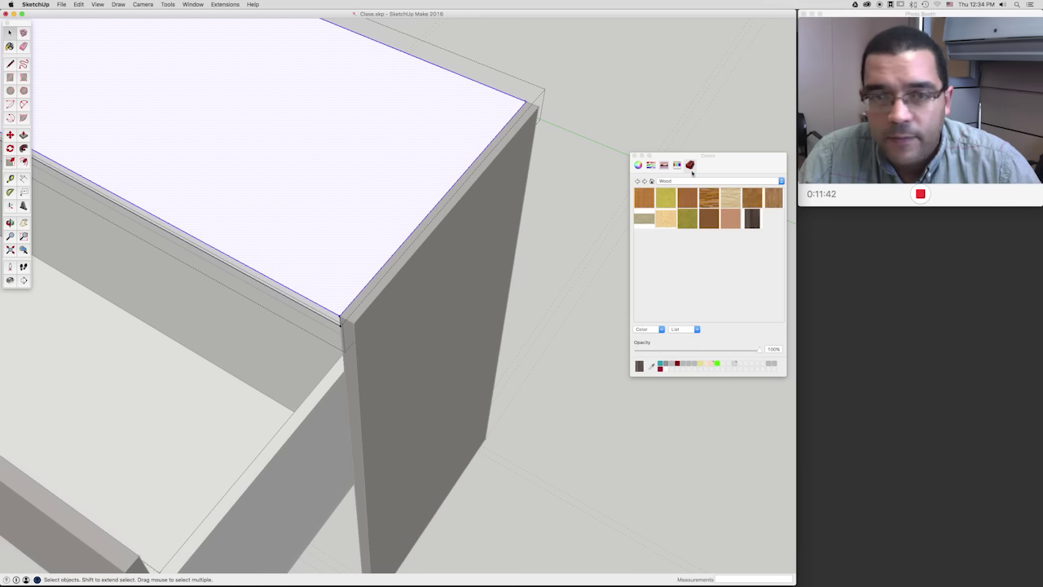
Step: Paint the top panel's face and front edge strips dark wood
left_click(281, 169)
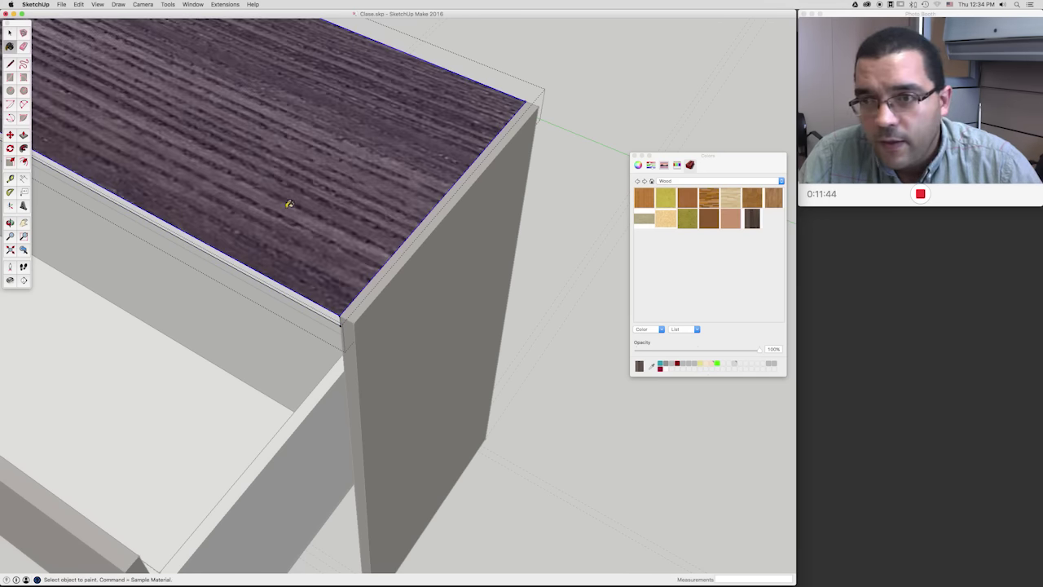
middle_click_drag(290, 204, 365, 223)
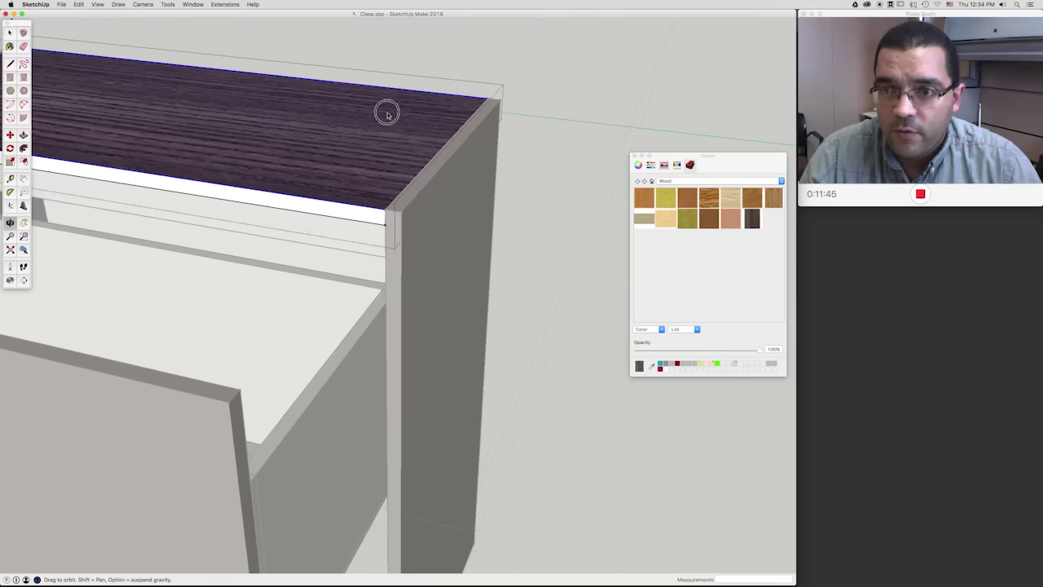
left_click(364, 211)
mouse_move(364, 211)
middle_mouse_down()
mouse_move(203, 167)
mouse_move(446, 178)
middle_mouse_up()
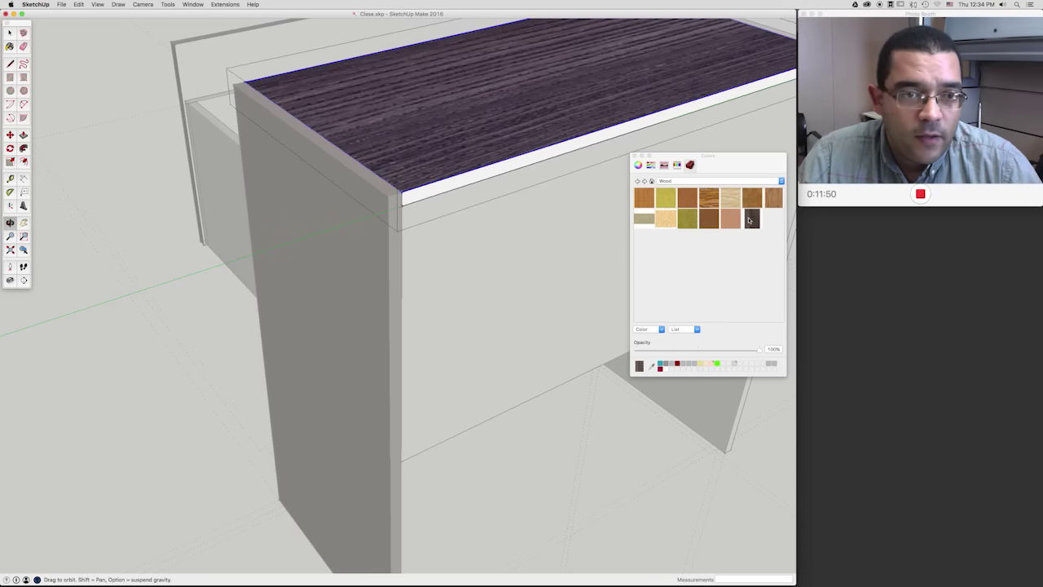
left_click(444, 186)
mouse_move(541, 180)
middle_mouse_down()
mouse_move(459, 191)
mouse_move(203, 183)
mouse_move(78, 132)
middle_mouse_up()
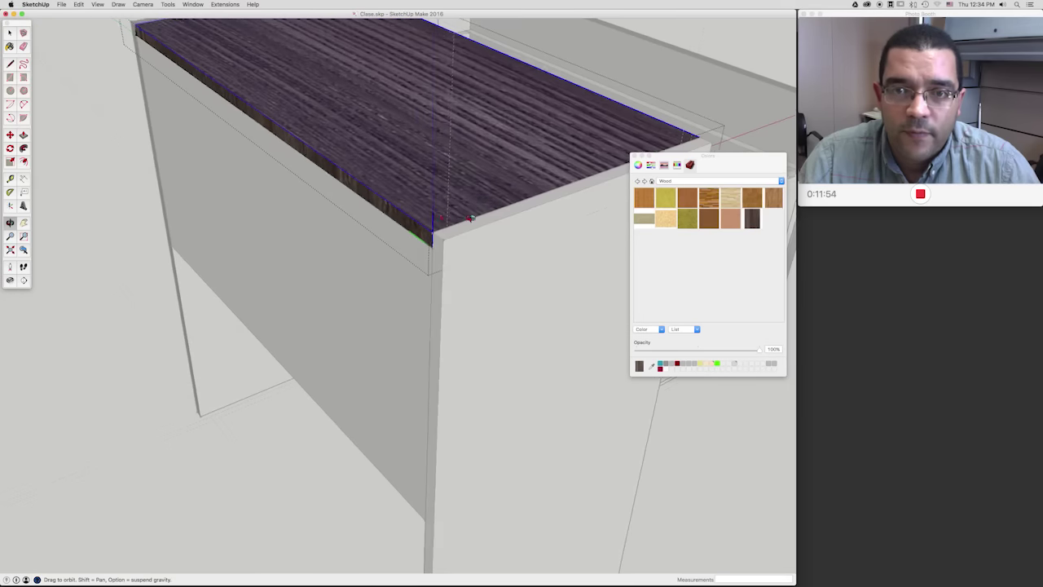
middle_click_drag(38, 84, 494, 323)
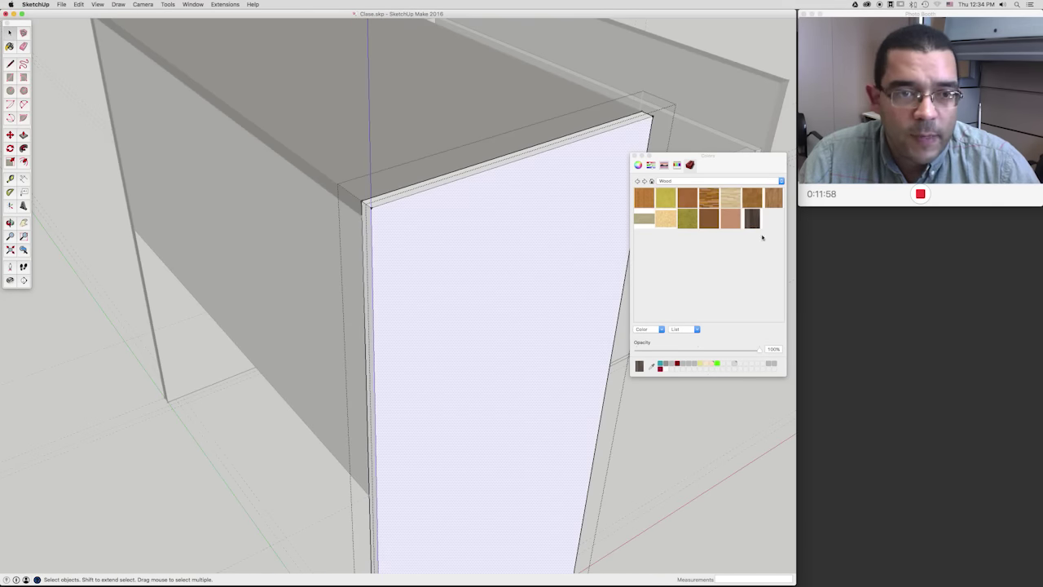
Step: Paint the opposite side panel's face, top edge and both narrow edges dark wood
key("b")
left_click(483, 234)
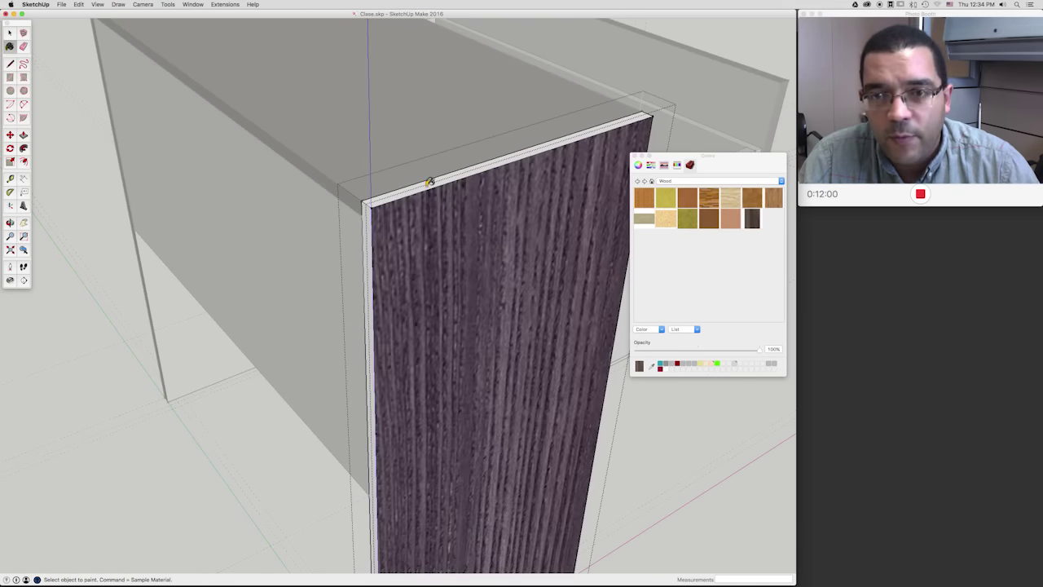
left_click(429, 181)
left_click(368, 220)
middle_click_drag(368, 220, 513, 257)
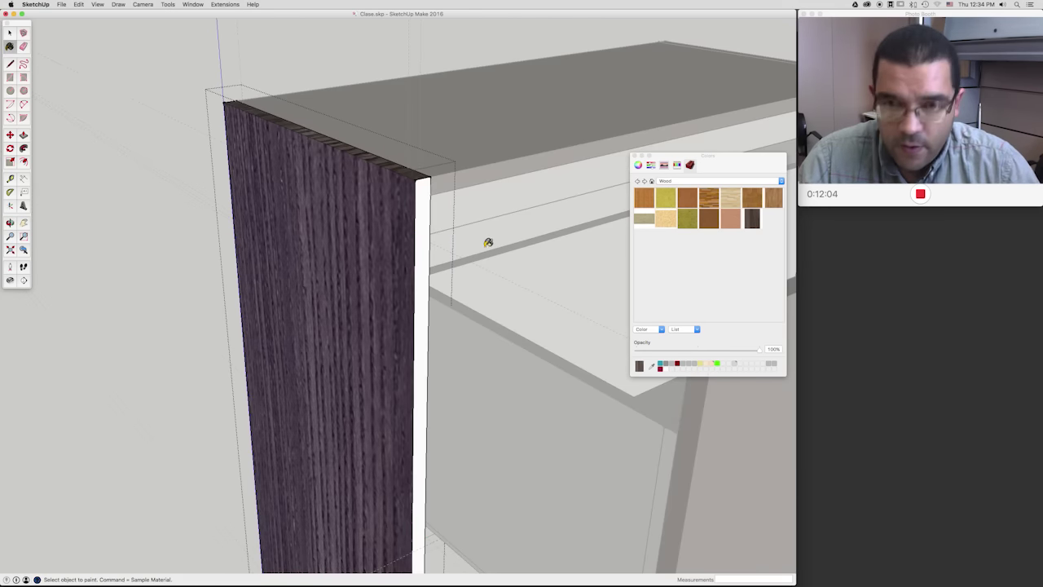
left_click(426, 223)
mouse_move(426, 223)
middle_mouse_down()
mouse_move(456, 217)
mouse_move(547, 123)
mouse_move(494, 107)
mouse_move(506, 197)
mouse_move(76, 133)
middle_mouse_up()
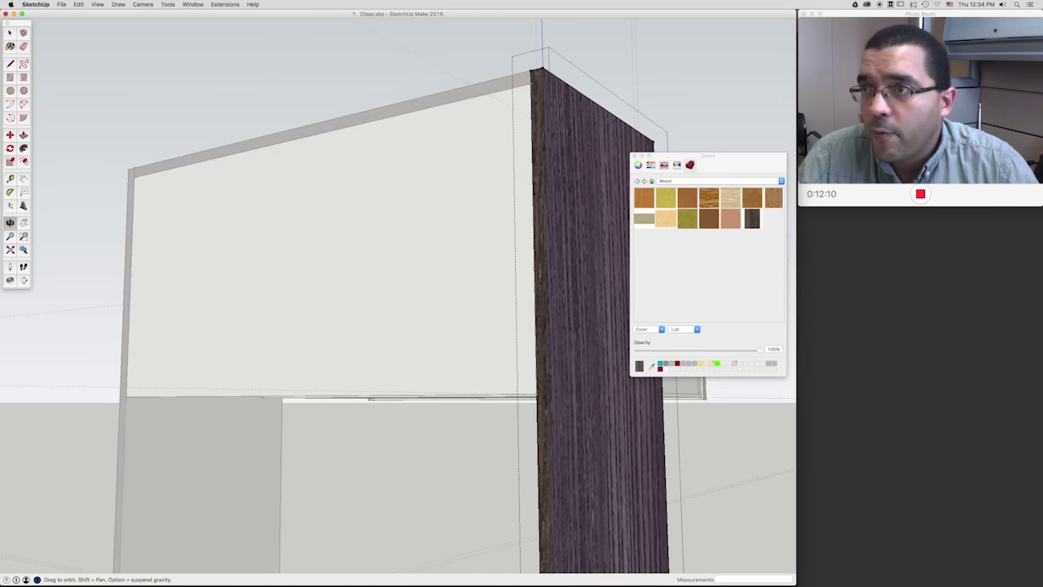
Step: Paint the back panel's large face and its edge strip dark wood, then exit the group
left_click(235, 199)
double_click(448, 205)
left_click(458, 237)
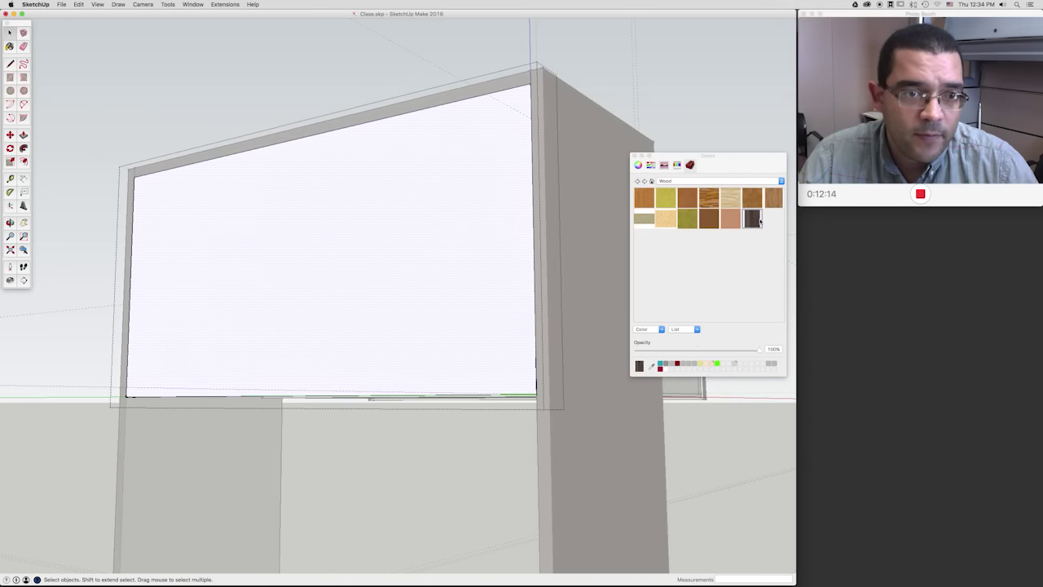
left_click(471, 229)
middle_click_drag(471, 230, 464, 142)
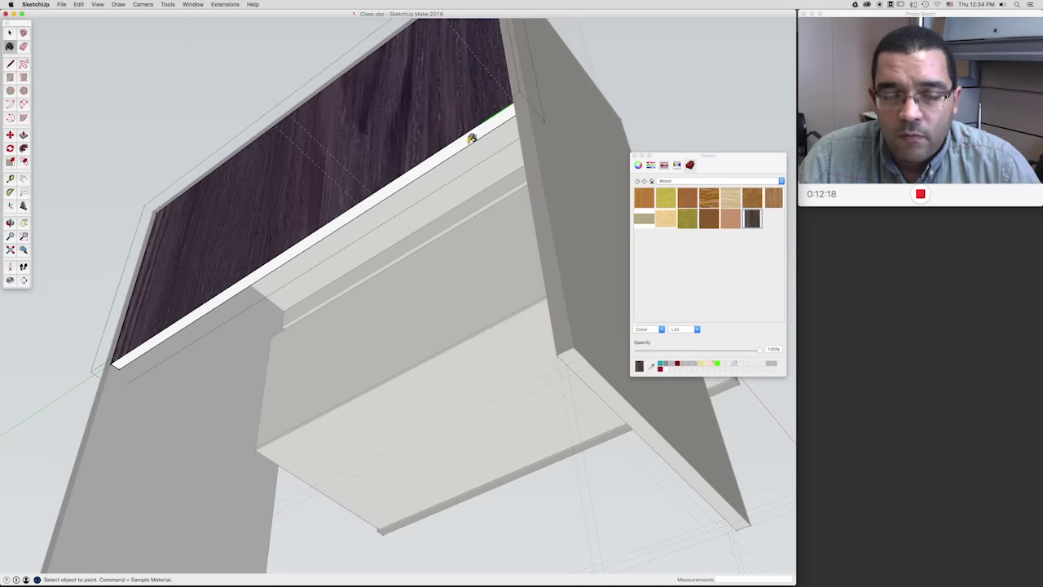
left_click(471, 139)
mouse_move(468, 133)
middle_mouse_down()
mouse_move(361, 121)
mouse_move(292, 155)
mouse_move(200, 228)
mouse_move(258, 263)
mouse_move(302, 235)
mouse_move(452, 338)
mouse_move(340, 294)
mouse_move(327, 254)
middle_mouse_up()
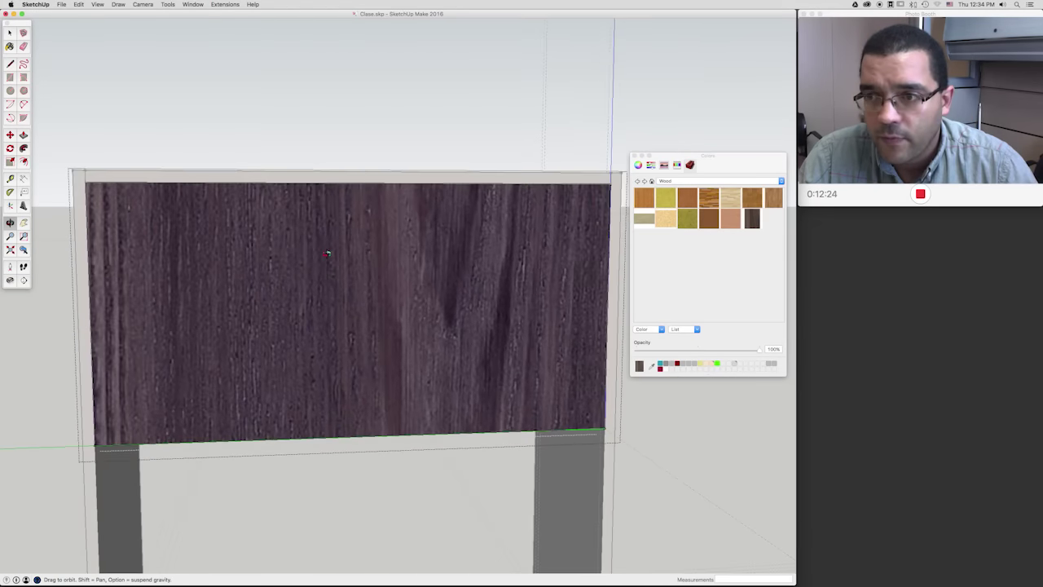
left_click(10, 33)
left_click(118, 88)
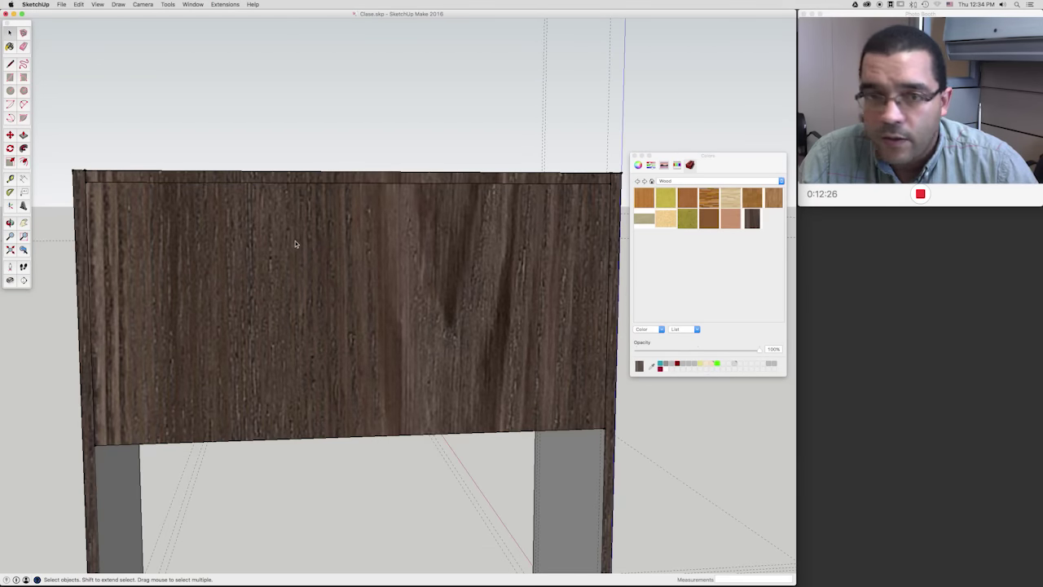
Step: Look down into the open drawer and drag the Colors window lower out of the way
mouse_move(299, 239)
middle_mouse_down()
mouse_move(321, 81)
mouse_move(269, 122)
mouse_move(456, 191)
mouse_move(372, 198)
middle_mouse_up()
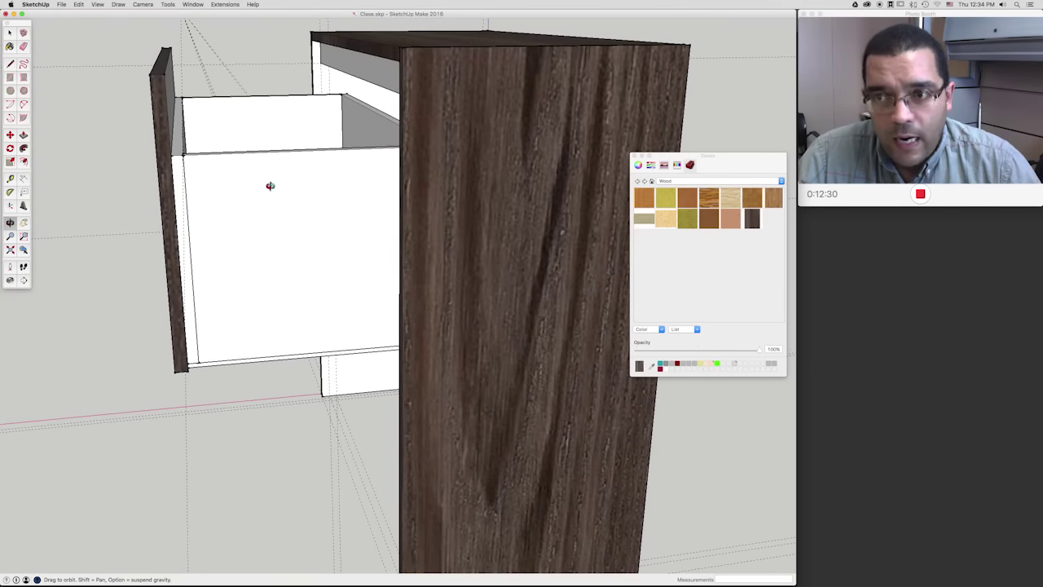
middle_click_drag(263, 189, 236, 223)
mouse_move(198, 183)
middle_mouse_down()
mouse_move(289, 273)
mouse_move(263, 226)
mouse_move(316, 282)
mouse_move(480, 367)
mouse_move(373, 299)
mouse_move(393, 209)
mouse_move(356, 205)
mouse_move(429, 168)
mouse_move(362, 190)
mouse_move(361, 179)
mouse_move(367, 229)
middle_mouse_up()
scroll(384, 298, "up", 5)
scroll(384, 298, "up", 2)
scroll(383, 298, "down", 10)
scroll(383, 299, "up", 6)
scroll(384, 297, "up", 1)
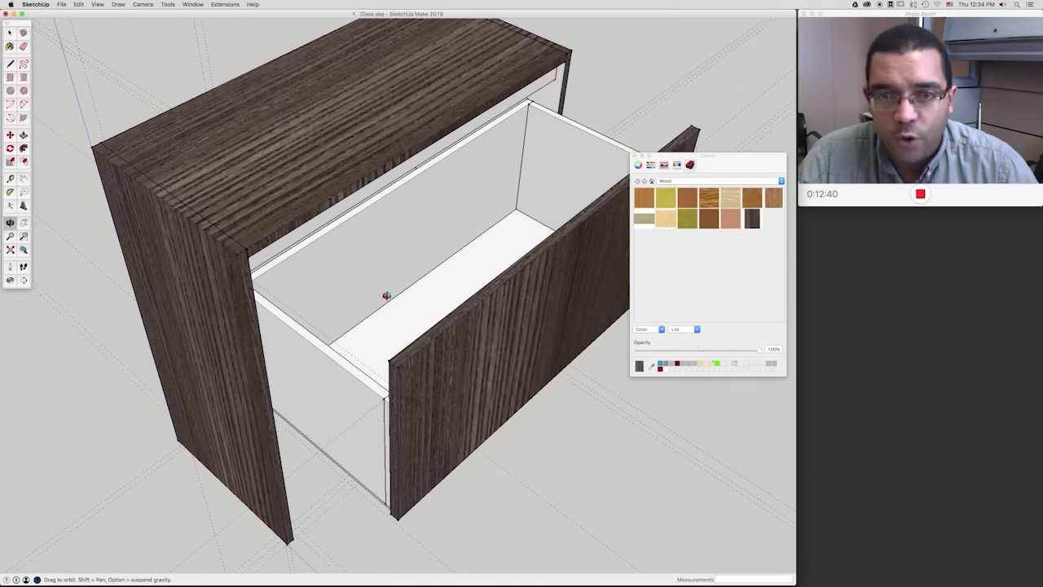
mouse_move(719, 164)
left_mouse_down()
mouse_move(710, 315)
mouse_move(721, 328)
left_mouse_up()
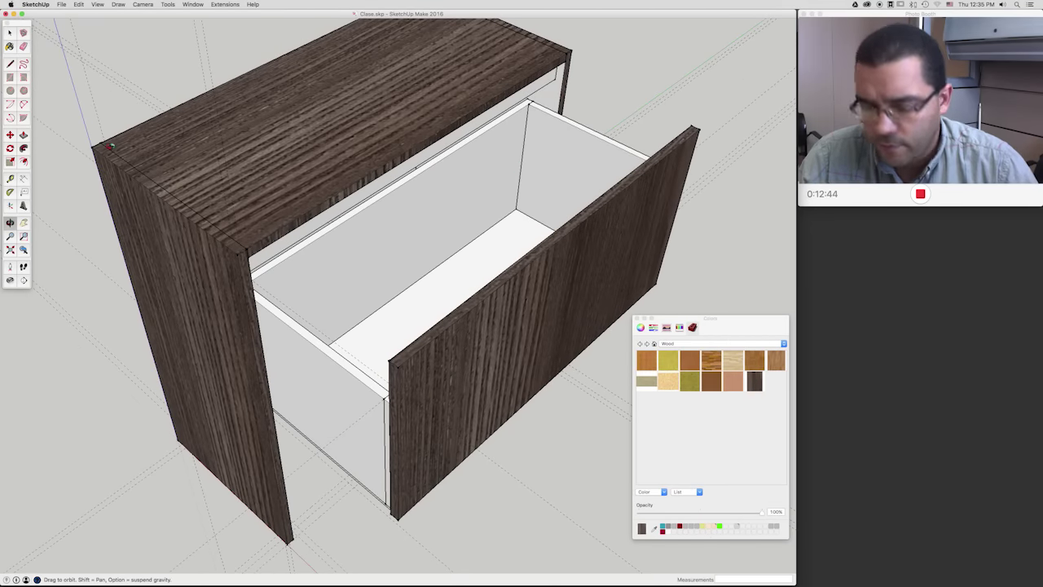
Step: Enter the nested drawer box and paint its side boards' top edges dark wood
key("space")
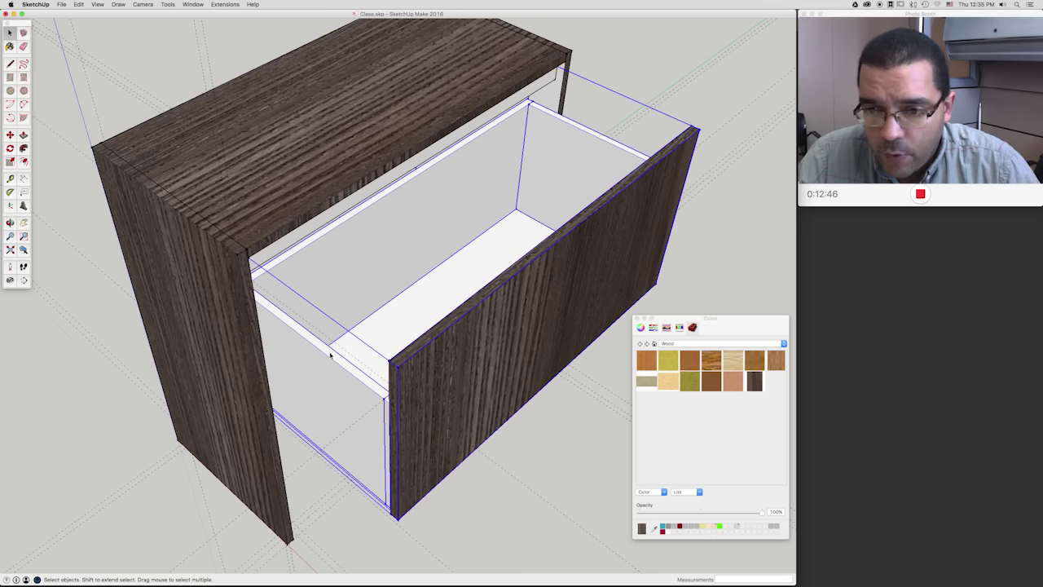
double_click(331, 354)
double_click(330, 354)
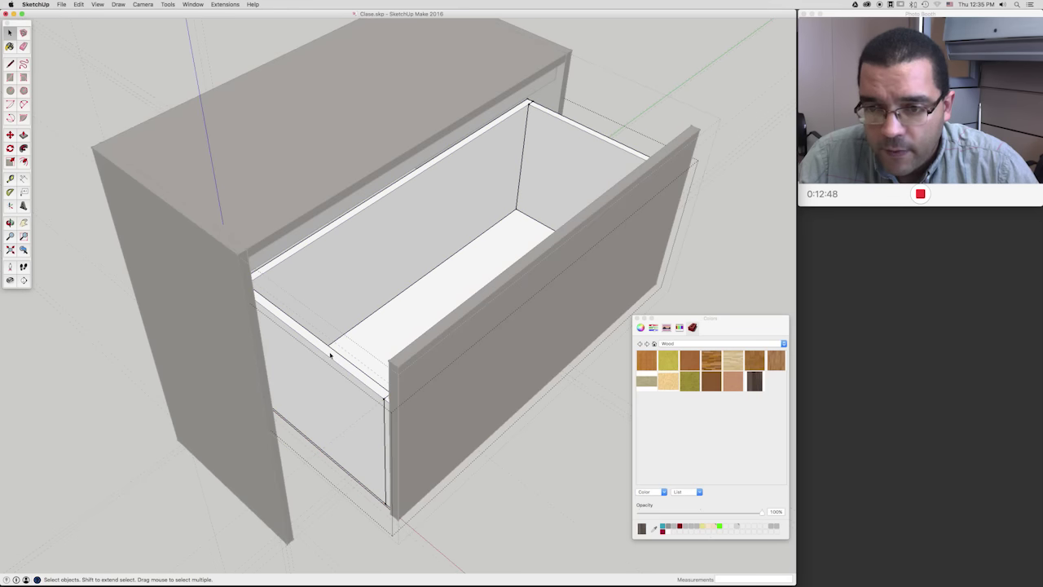
double_click(330, 353)
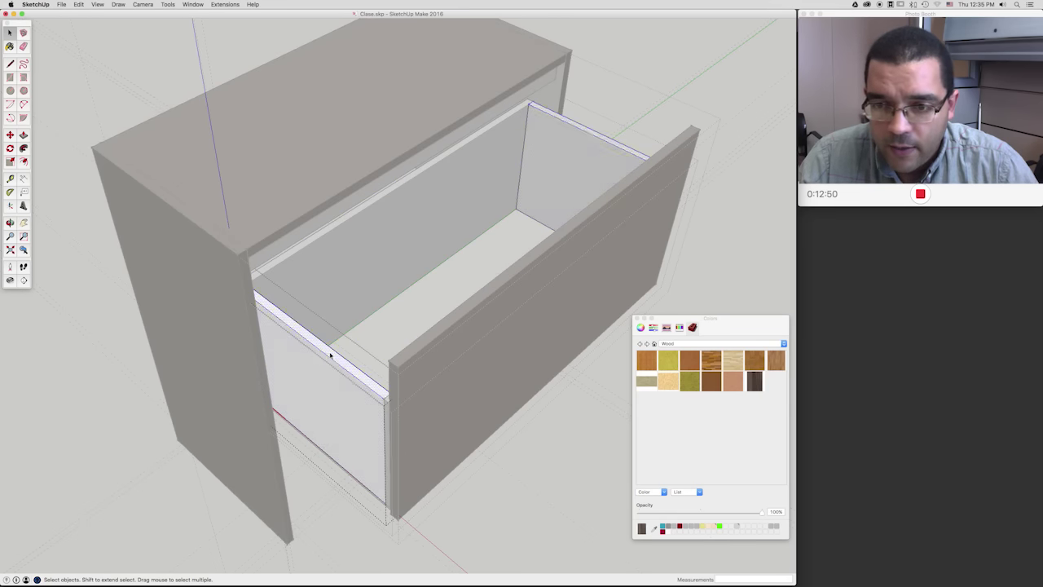
key("b")
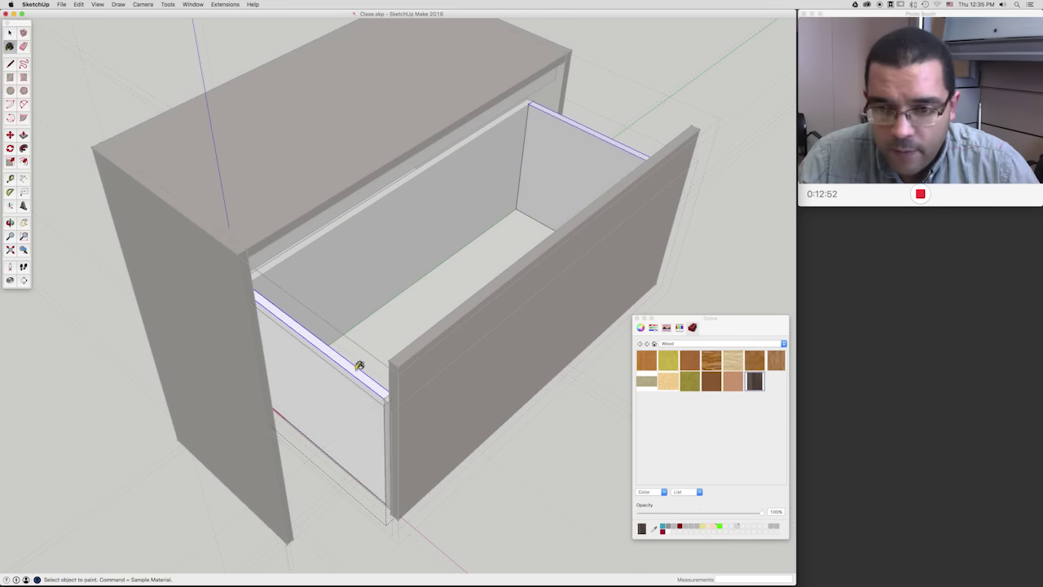
left_click(356, 364)
Step: Delete the selected drawer item, then undo the change with Ctrl+Z
key("space")
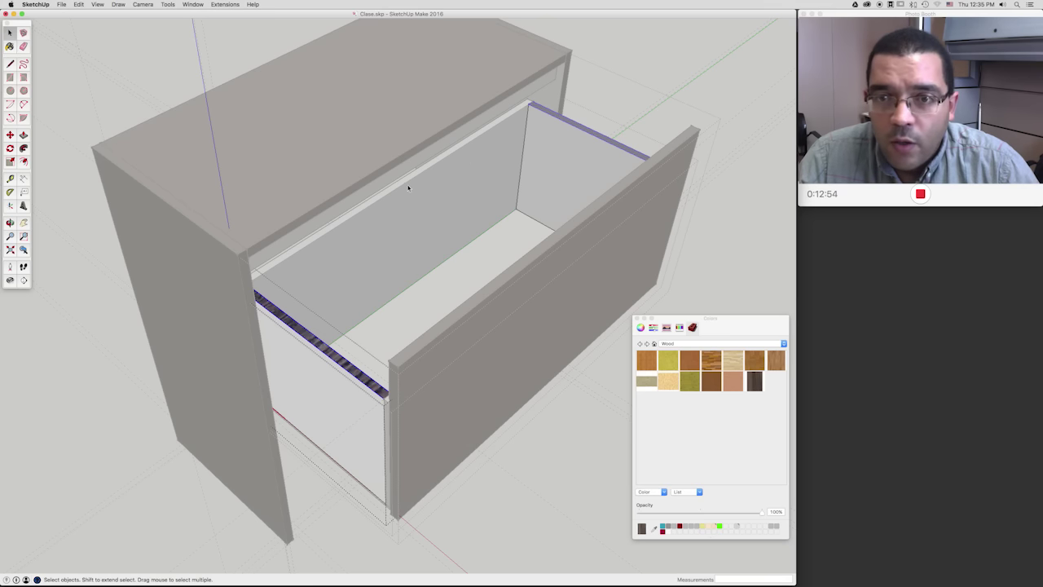
left_click(407, 186)
key("Delete")
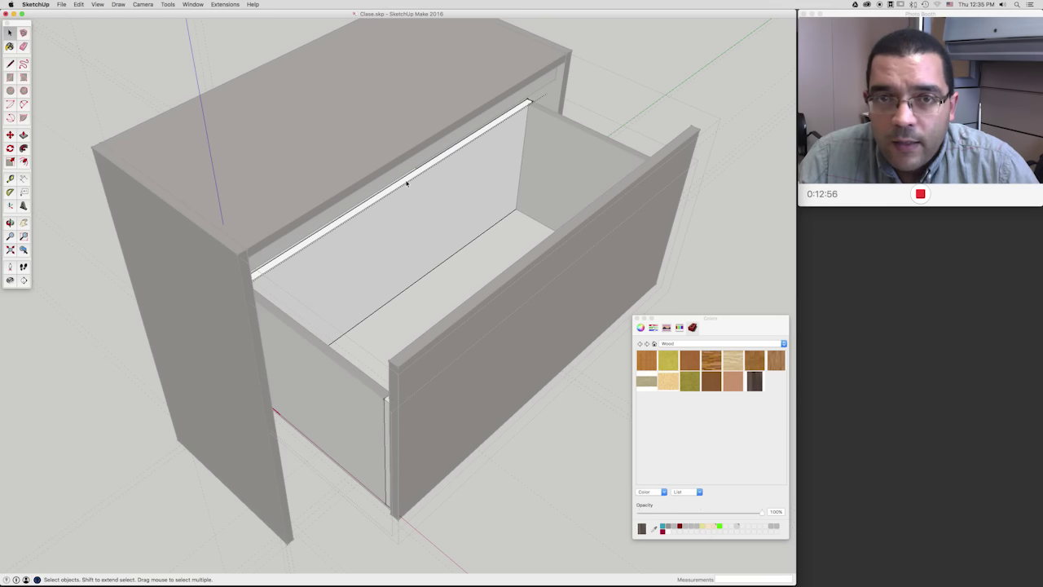
key("b")
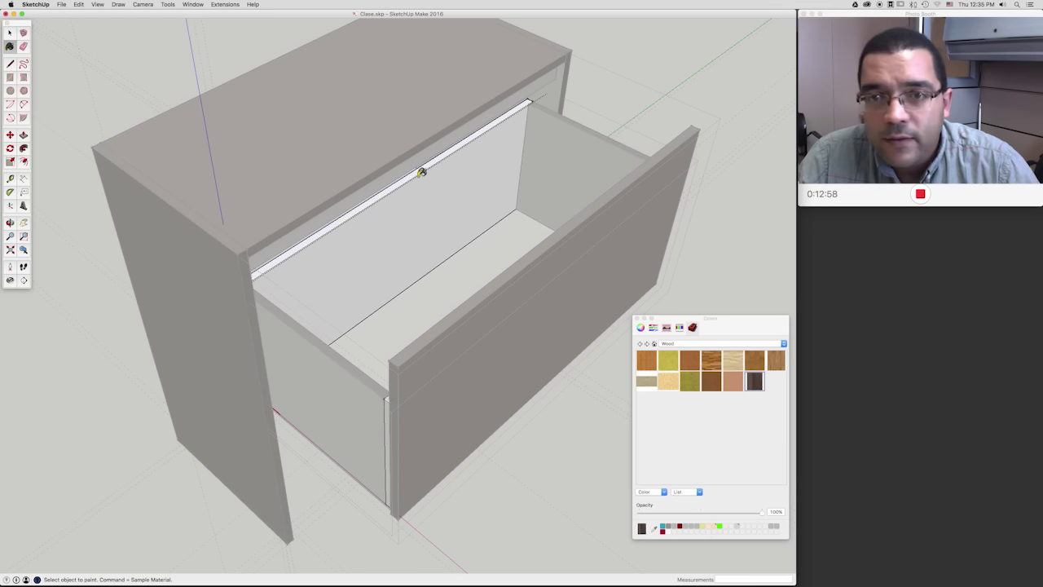
middle_click_drag(424, 210, 529, 264)
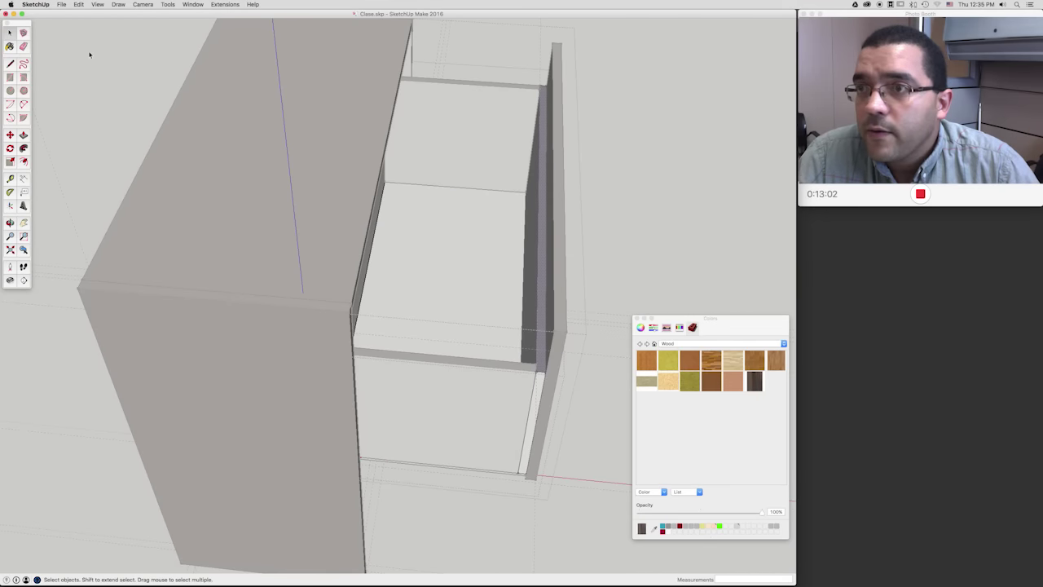
key("ctrl+z")
key("ctrl+z")
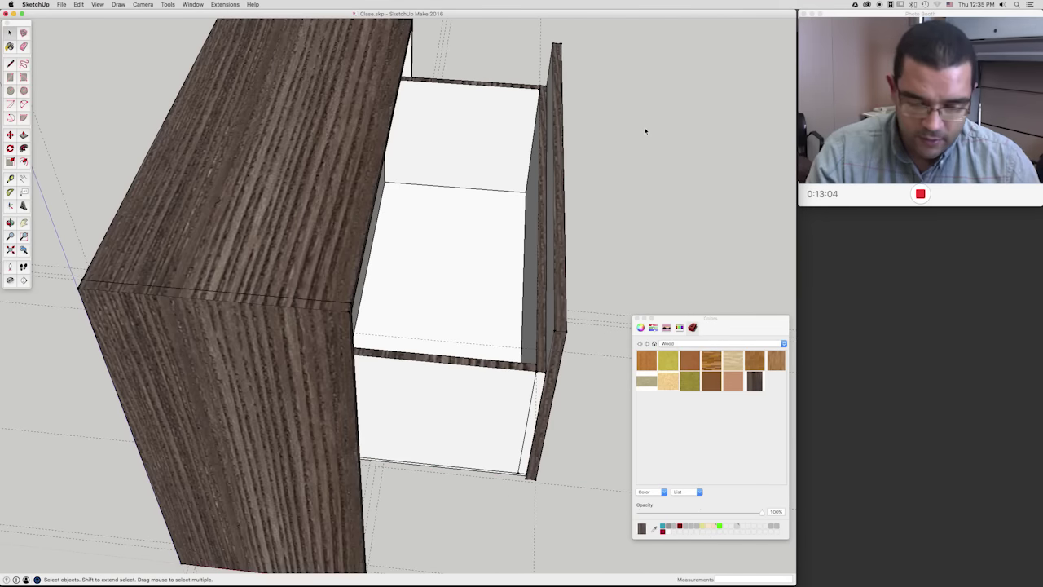
Step: Close the Colors panel and view the cabinet from below, top-front and front-left
mouse_move(645, 160)
middle_mouse_down()
mouse_move(587, 174)
mouse_move(522, 144)
mouse_move(497, 203)
mouse_move(512, 148)
mouse_move(384, 326)
mouse_move(431, 259)
mouse_move(569, 248)
mouse_move(419, 242)
mouse_move(419, 177)
mouse_move(302, 242)
mouse_move(309, 265)
mouse_move(435, 269)
mouse_move(490, 152)
mouse_move(480, 230)
mouse_move(459, 233)
mouse_move(483, 203)
mouse_move(421, 184)
mouse_move(392, 256)
mouse_move(410, 223)
mouse_move(347, 258)
mouse_move(337, 307)
mouse_move(319, 152)
mouse_move(477, 136)
middle_mouse_up()
mouse_move(373, 145)
middle_mouse_down()
mouse_move(478, 166)
mouse_move(513, 249)
mouse_move(482, 177)
mouse_move(448, 147)
mouse_move(391, 174)
mouse_move(386, 253)
mouse_move(442, 203)
mouse_move(541, 350)
mouse_move(639, 312)
middle_mouse_up()
left_click(637, 318)
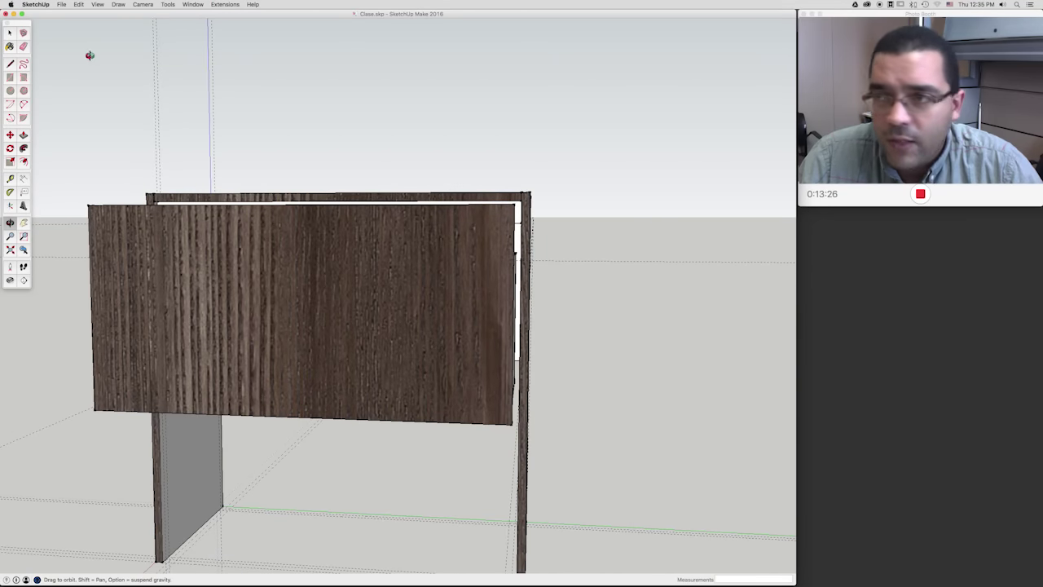
key("space")
mouse_move(363, 104)
middle_mouse_down()
mouse_move(468, 187)
mouse_move(482, 142)
mouse_move(465, 177)
mouse_move(468, 168)
mouse_move(454, 182)
mouse_move(407, 177)
mouse_move(520, 175)
mouse_move(368, 163)
middle_mouse_up()
mouse_move(396, 185)
left_mouse_down()
mouse_move(605, 221)
mouse_move(535, 172)
mouse_move(543, 121)
mouse_move(538, 186)
mouse_move(589, 207)
left_mouse_up()
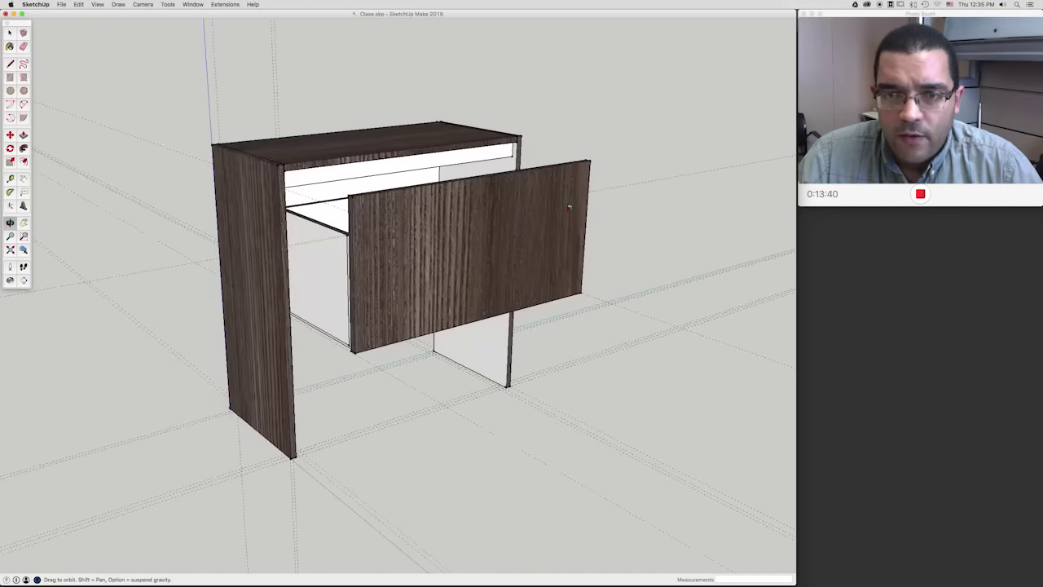
mouse_move(485, 202)
left_mouse_down()
mouse_move(566, 212)
mouse_move(553, 262)
left_mouse_up()
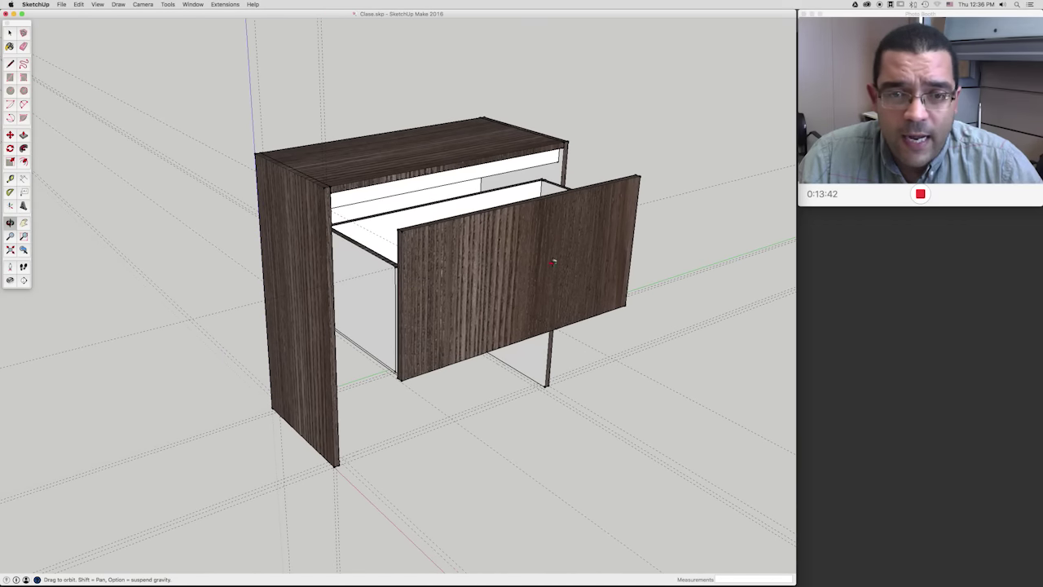
left_click(10, 33)
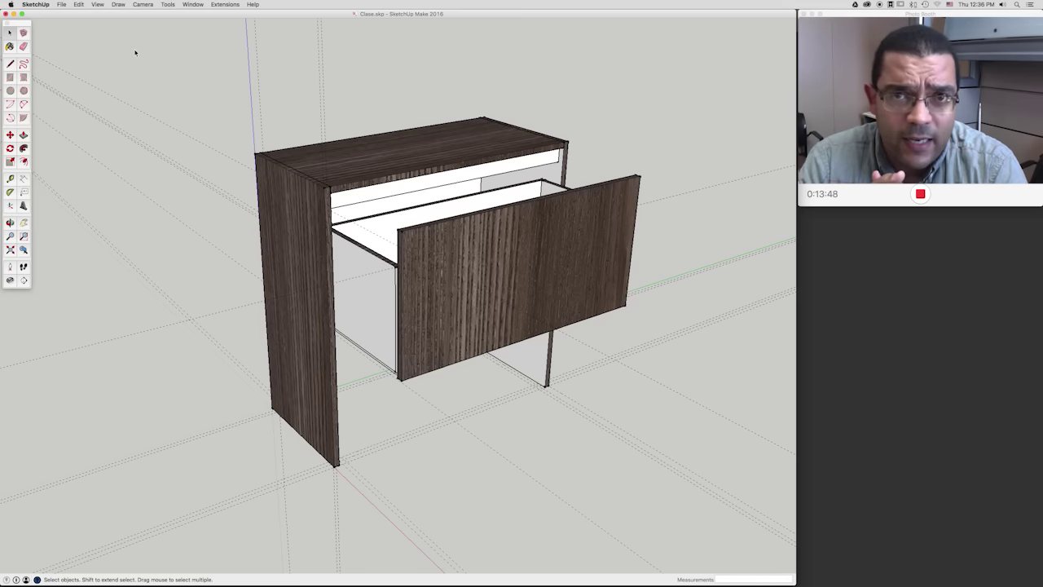
left_click(62, 5)
mouse_move(82, 114)
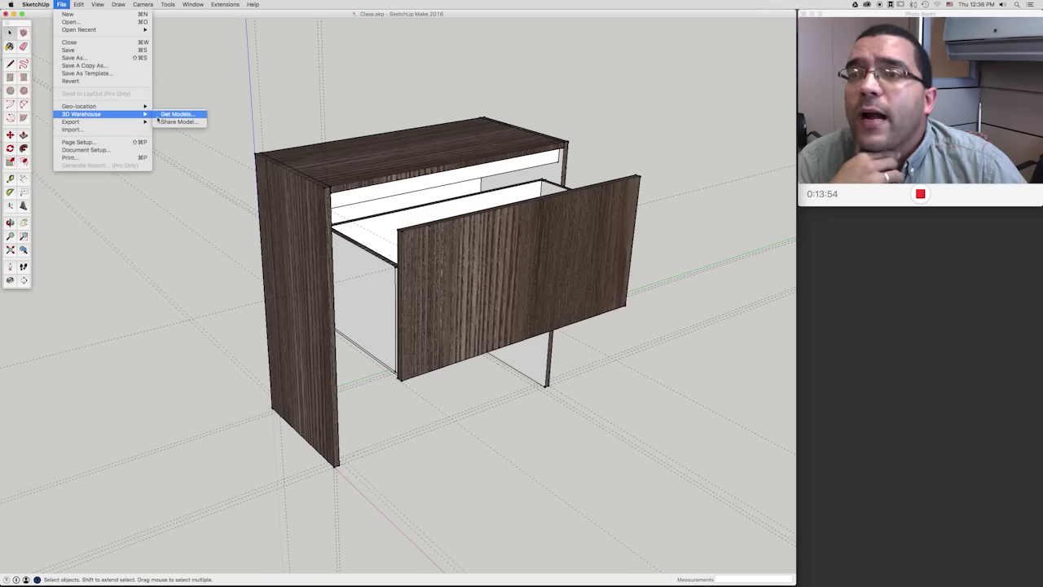
Step: Choose 3D Warehouse from the File menu and accept the welcome notice
left_click(171, 116)
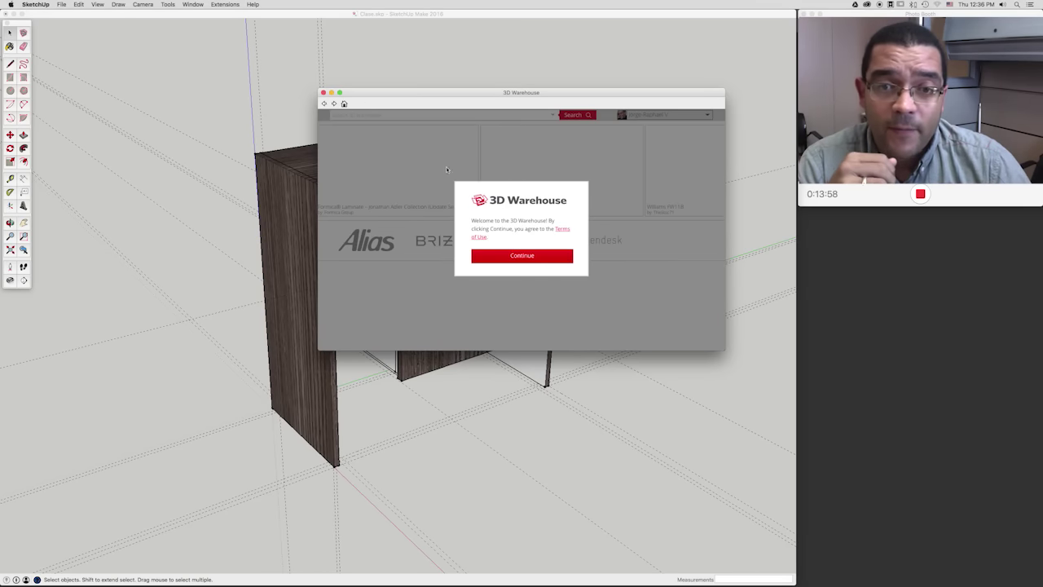
left_click(521, 256)
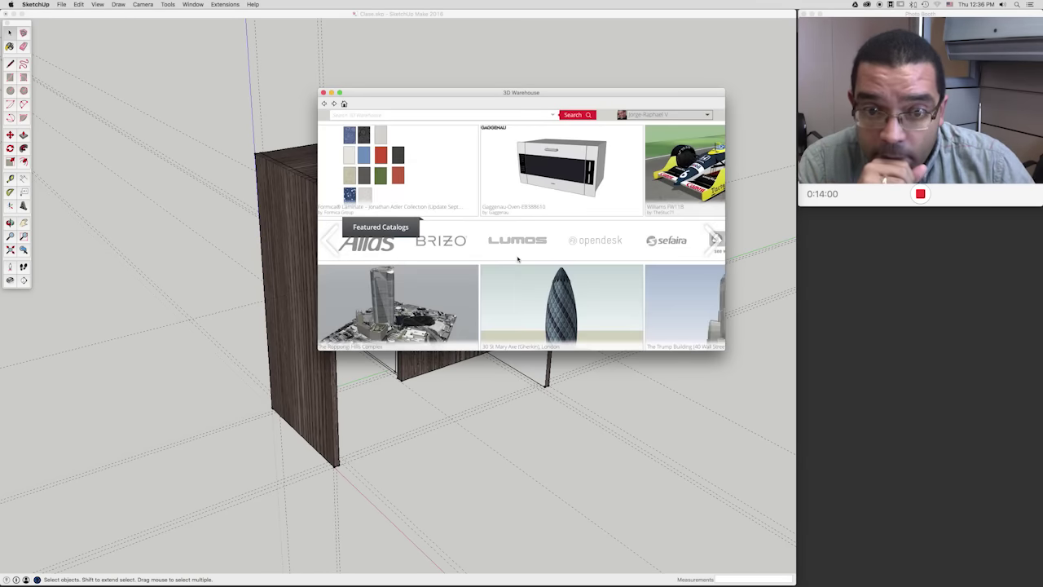
Step: Search 3D Warehouse for 'Handles'
left_click_drag(476, 93, 420, 93)
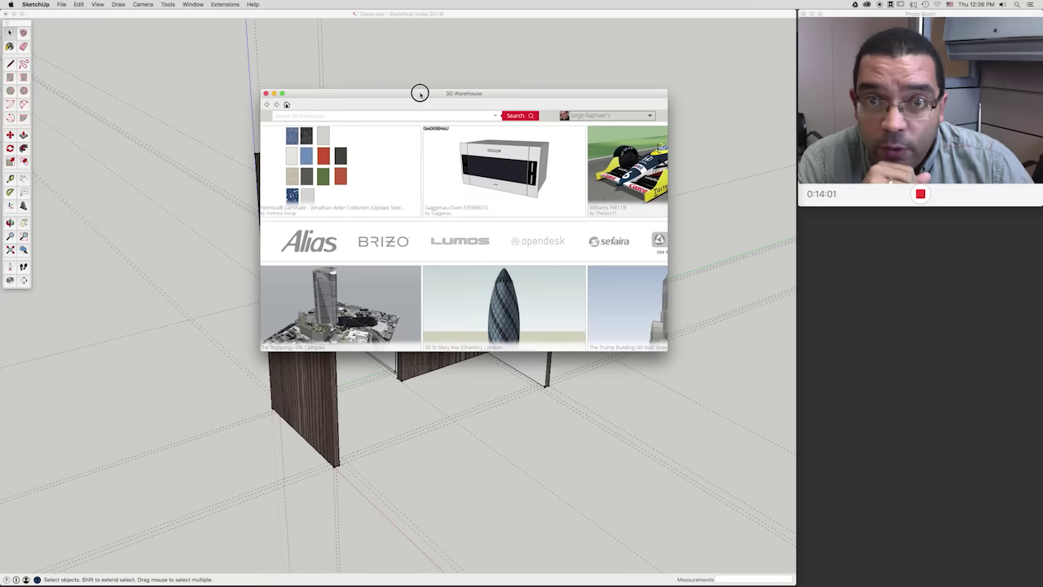
left_click(368, 117)
type("Handl")
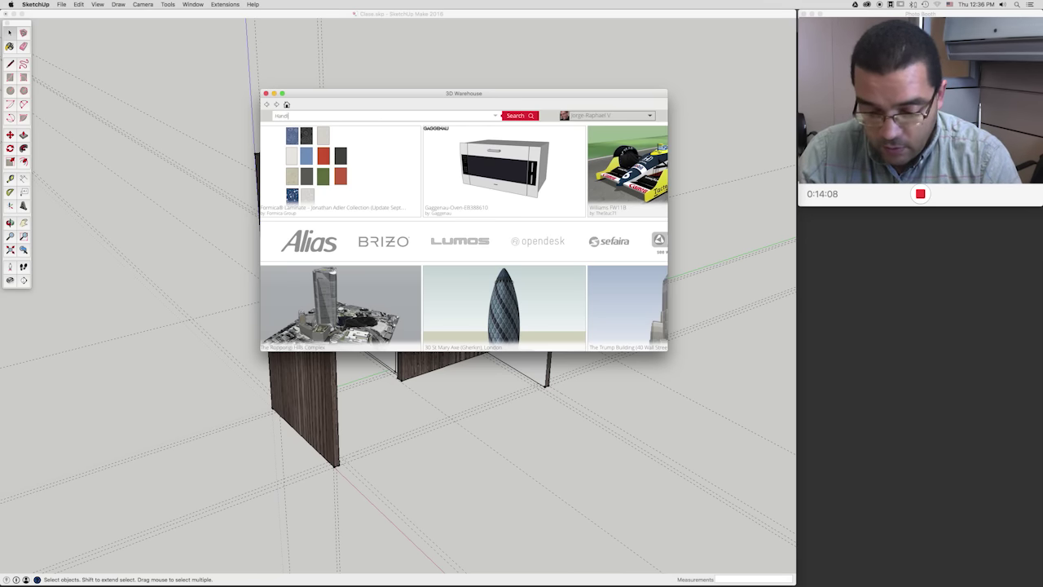
type("es")
key("Return")
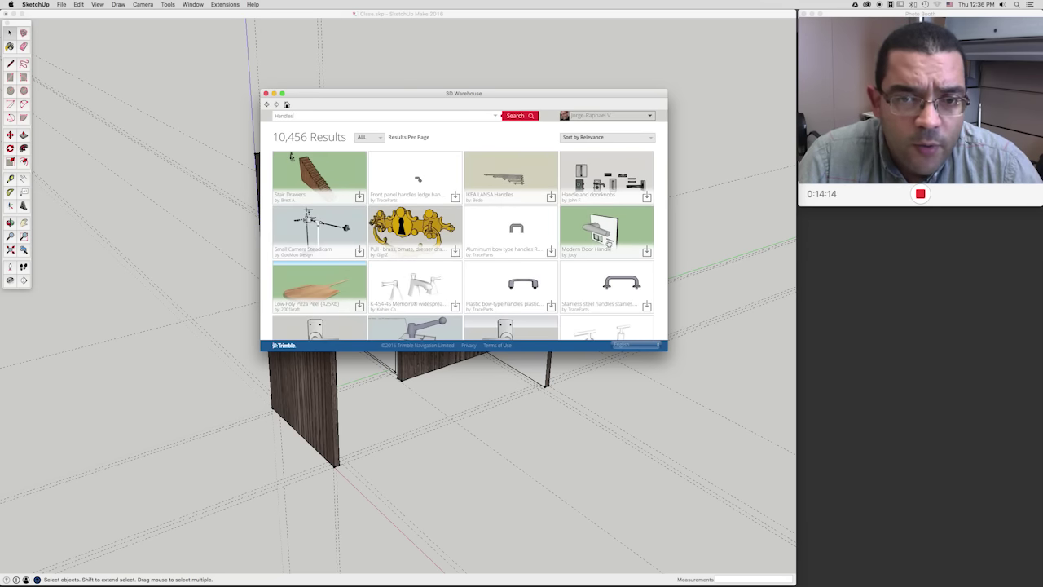
Step: Scroll down the results to the Cupboard Handle - door handle model
scroll(556, 239, "down", 3)
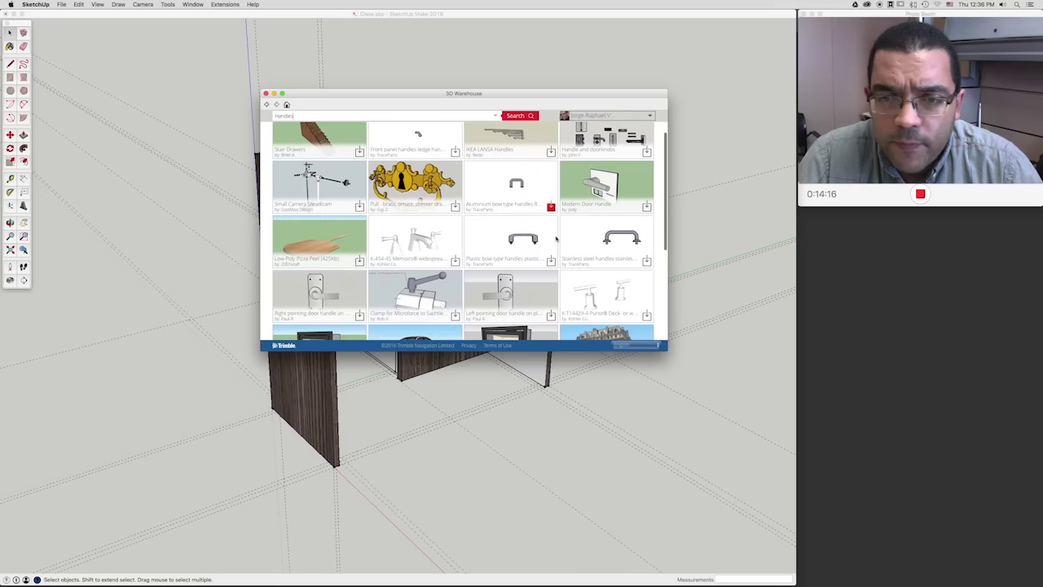
scroll(556, 239, "down", 3)
scroll(556, 238, "down", 3)
scroll(556, 239, "down", 2)
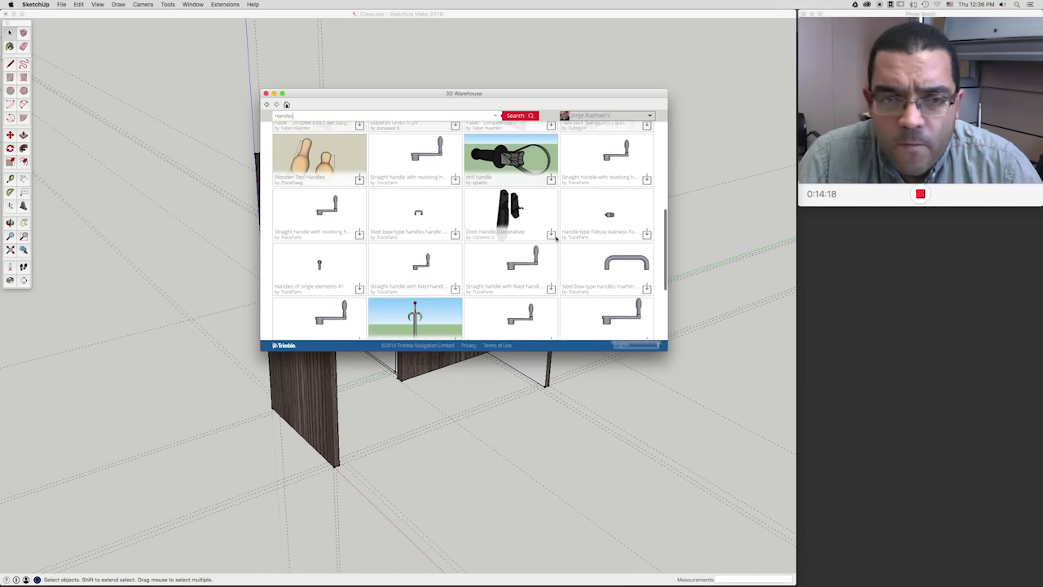
scroll(556, 238, "down", 2)
scroll(556, 238, "down", 2)
scroll(555, 239, "down", 2)
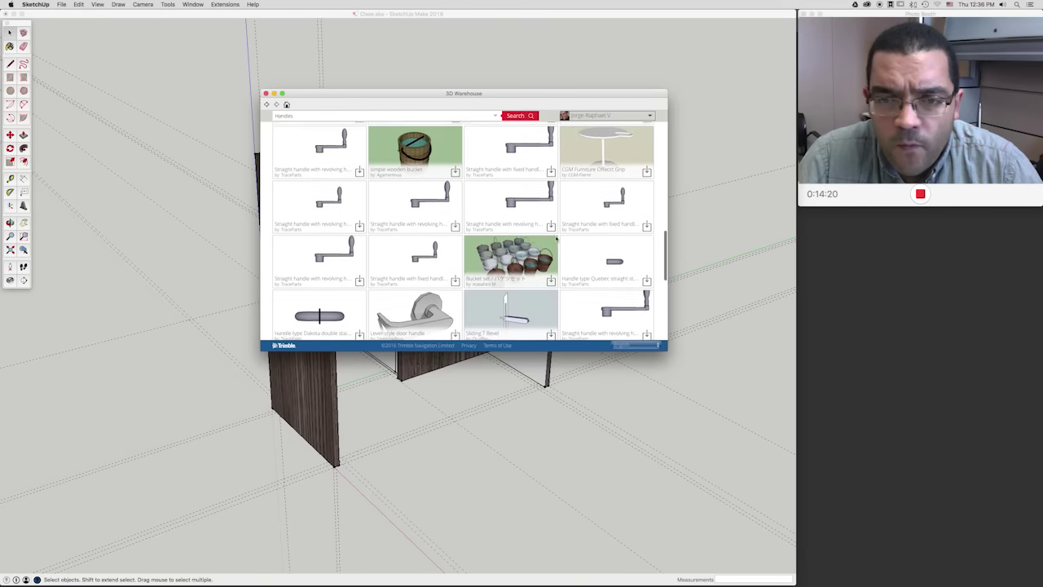
scroll(556, 239, "down", 2)
scroll(556, 239, "down", 2)
scroll(556, 239, "down", 2)
scroll(556, 239, "down", 2)
scroll(556, 239, "down", 2)
scroll(556, 239, "down", 2)
scroll(556, 239, "down", 2)
scroll(555, 239, "down", 2)
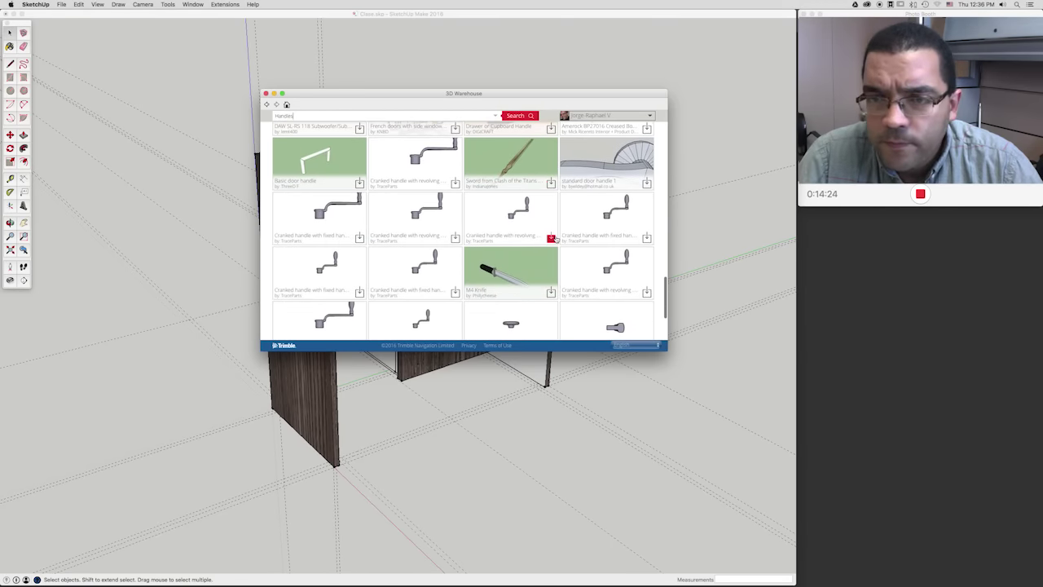
scroll(556, 239, "down", 2)
scroll(555, 239, "down", 2)
scroll(556, 239, "down", 2)
scroll(556, 239, "down", 2)
scroll(556, 239, "down", 2)
scroll(556, 239, "down", 2)
scroll(556, 239, "down", 2)
scroll(556, 239, "down", 2)
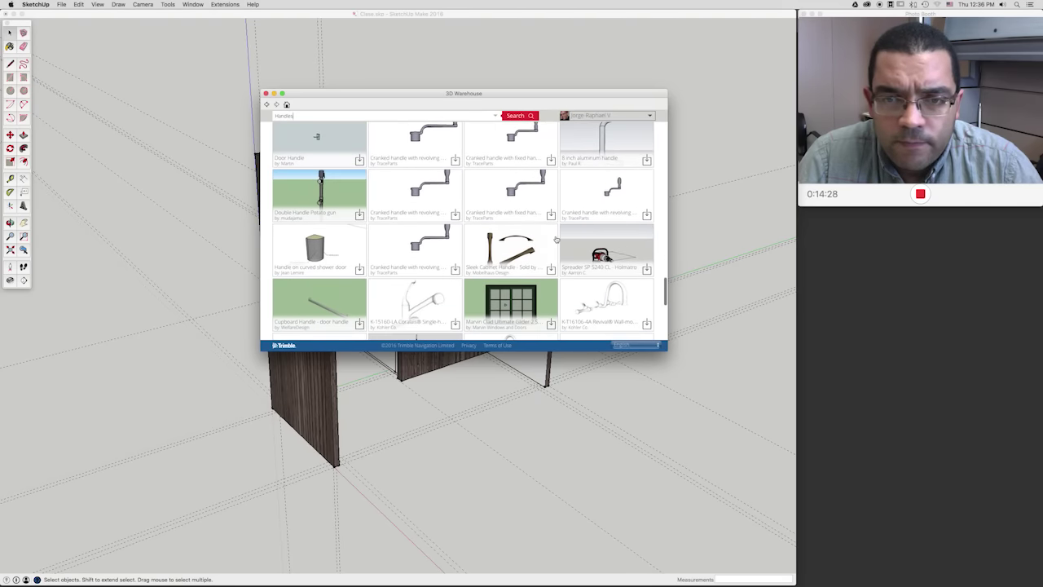
scroll(556, 239, "down", 2)
scroll(556, 238, "down", 1)
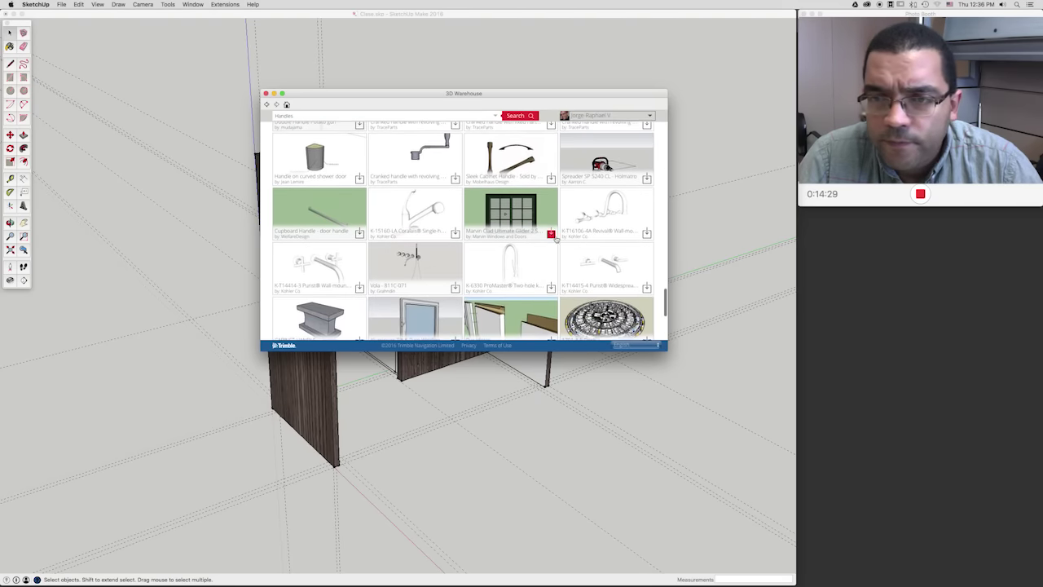
Step: Download the Cupboard Handle - door handle model and load it into the cabinet drawing
left_click(332, 219)
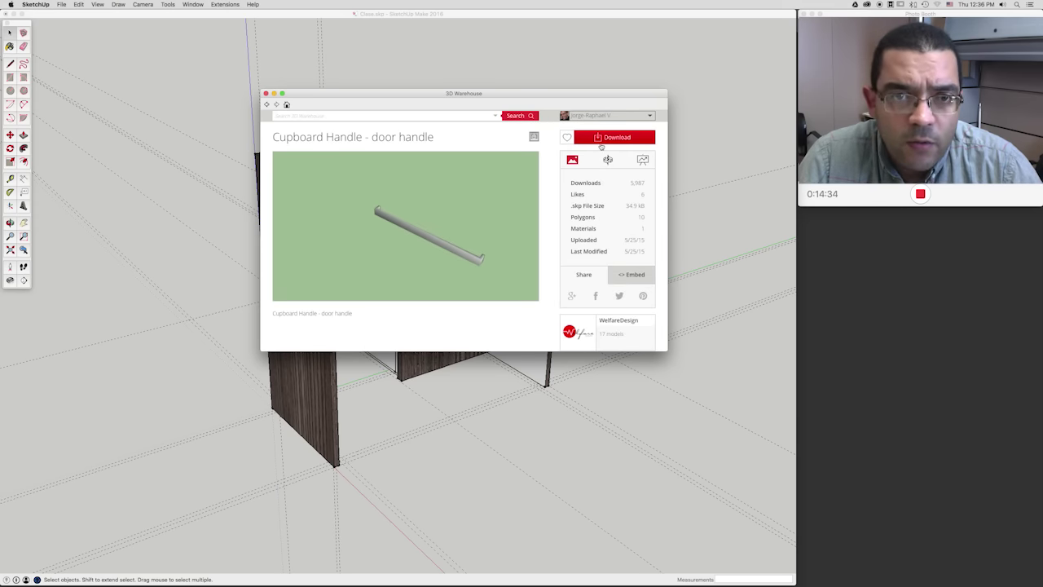
left_click(601, 141)
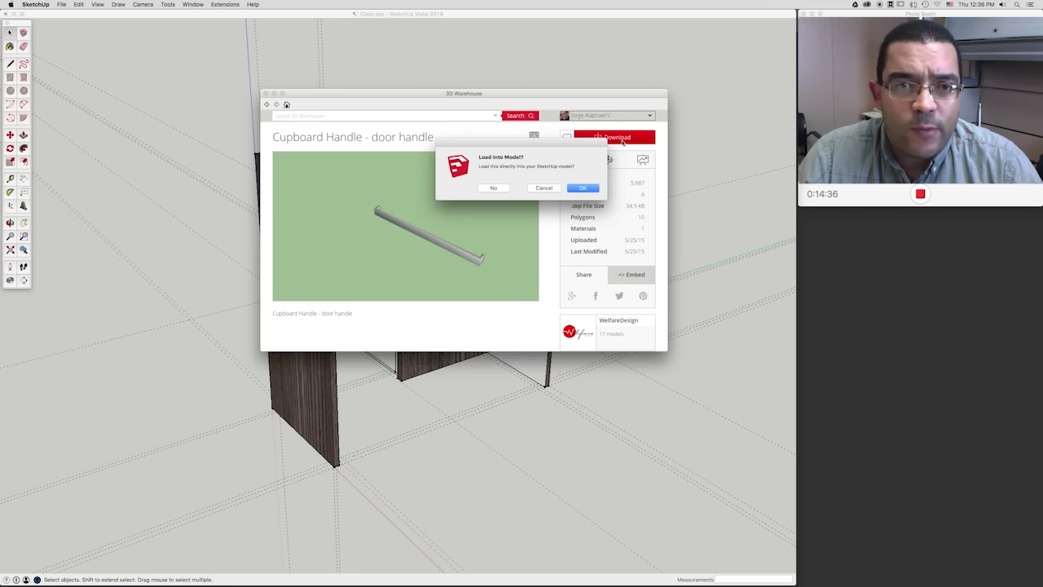
left_click(584, 187)
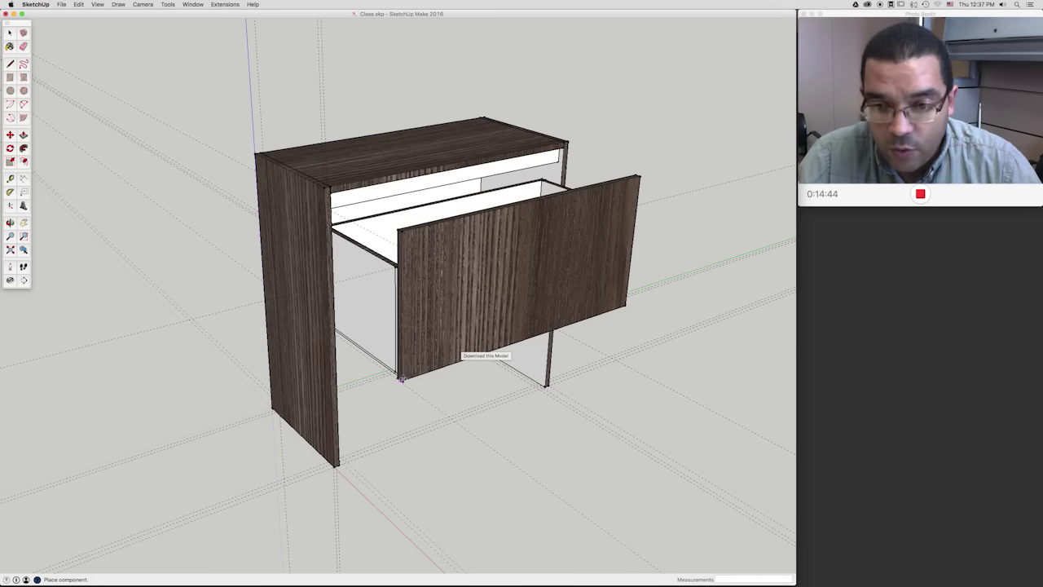
Step: Switch to the Top view with Parallel Projection
scroll(401, 379, "down", 4)
scroll(443, 400, "down", 2)
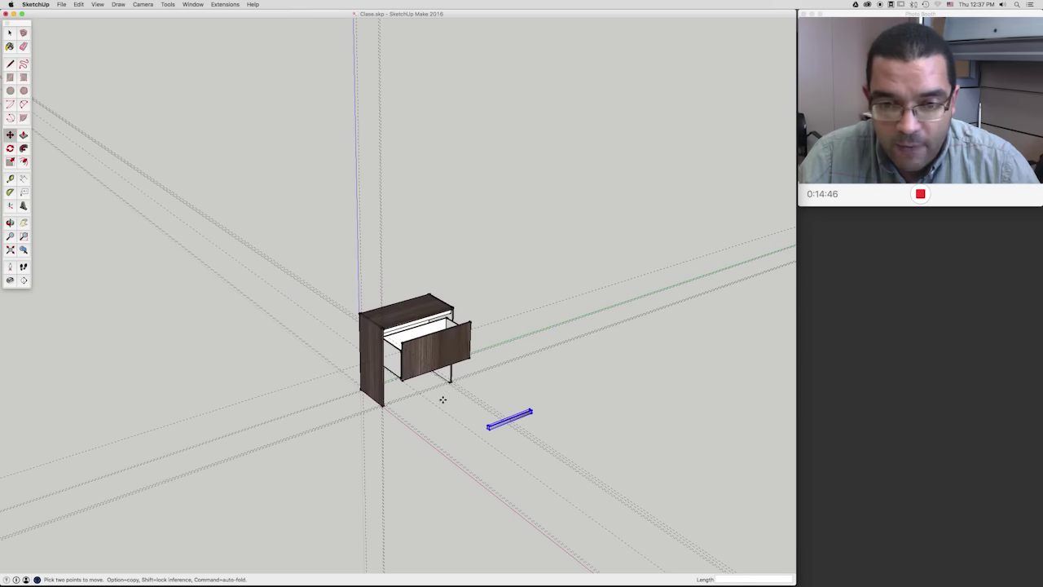
scroll(472, 413, "up", 3)
scroll(471, 413, "up", 1)
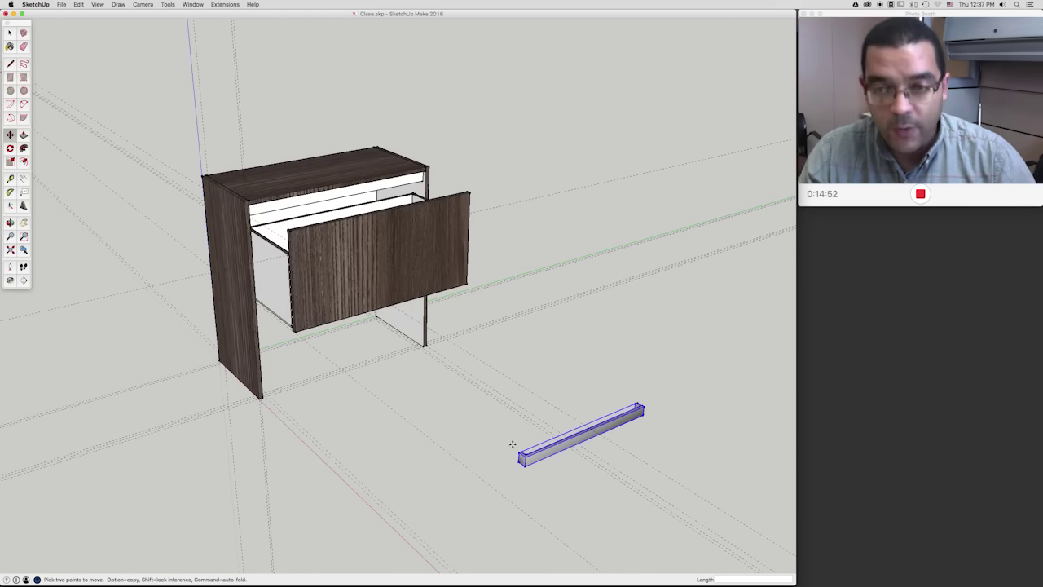
key("super+2")
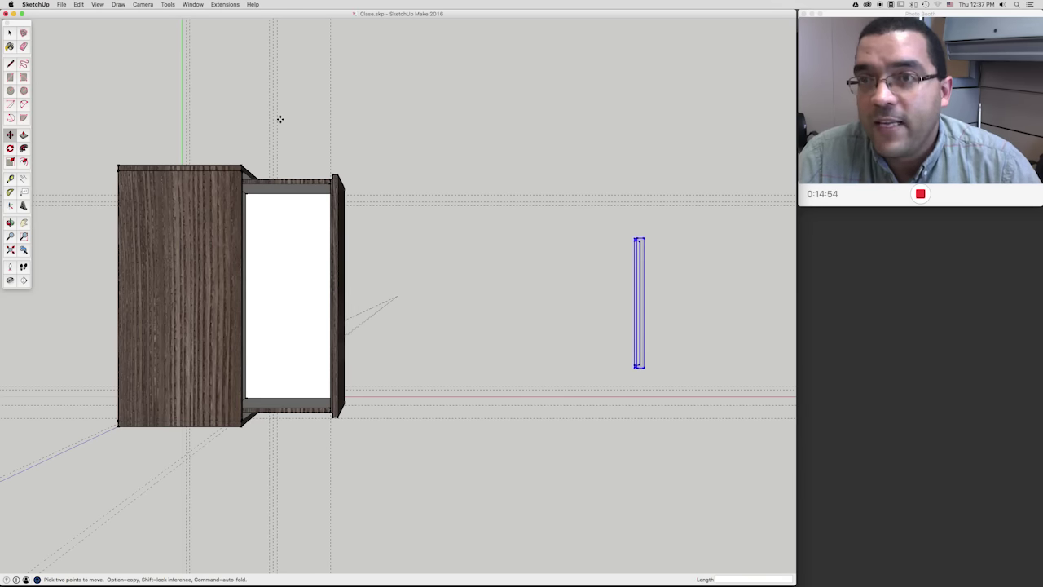
key("super+shift+p")
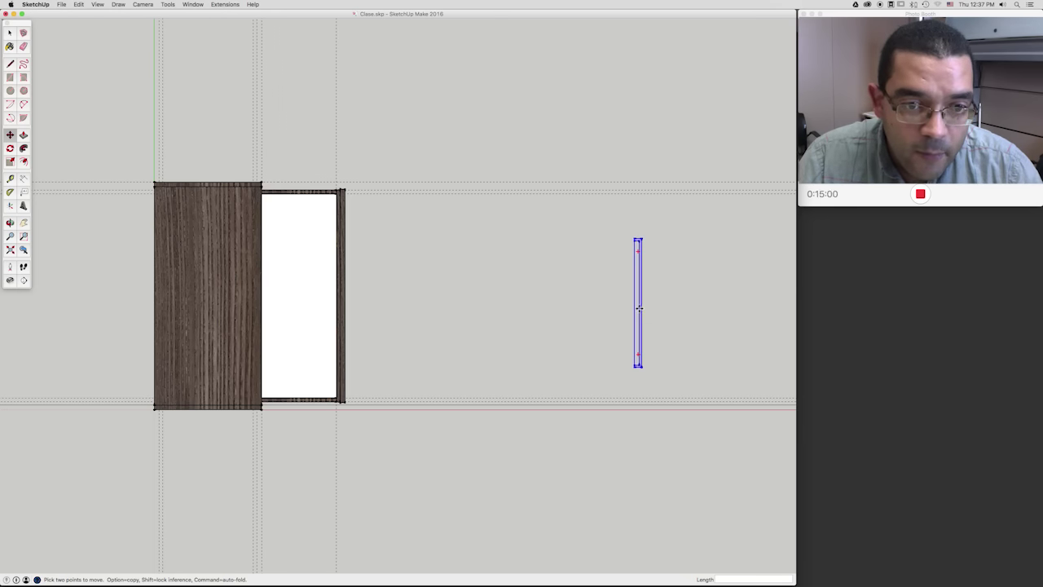
Step: Move the handle against the drawer front, then switch to the Front view
left_click(639, 308)
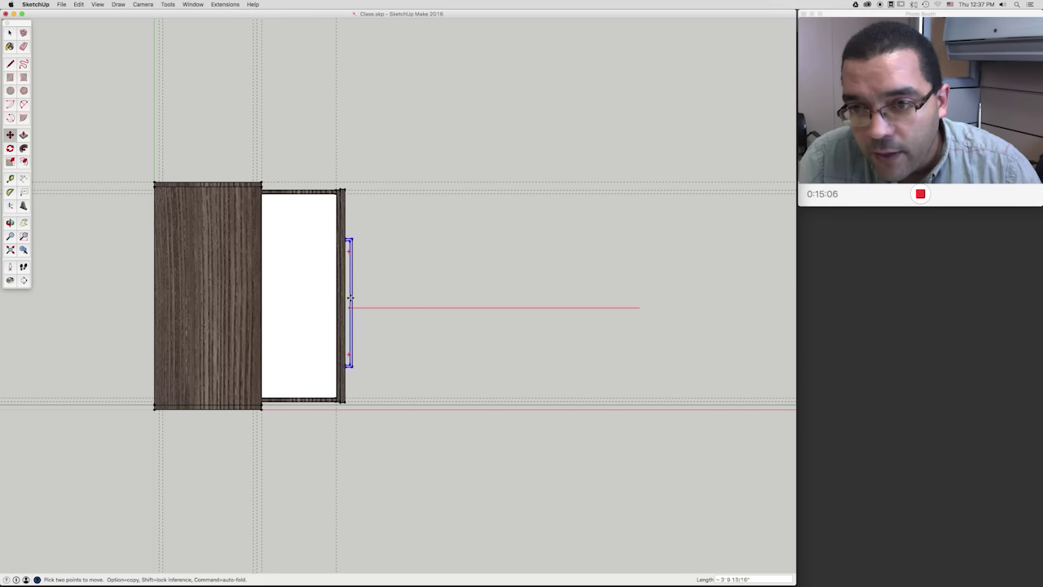
left_click(350, 301)
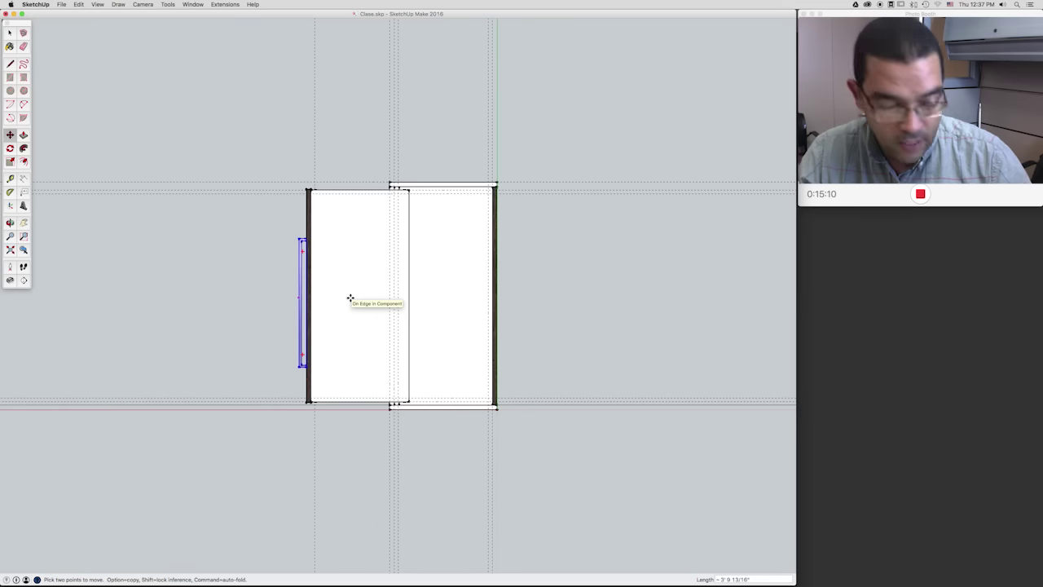
key("super+3")
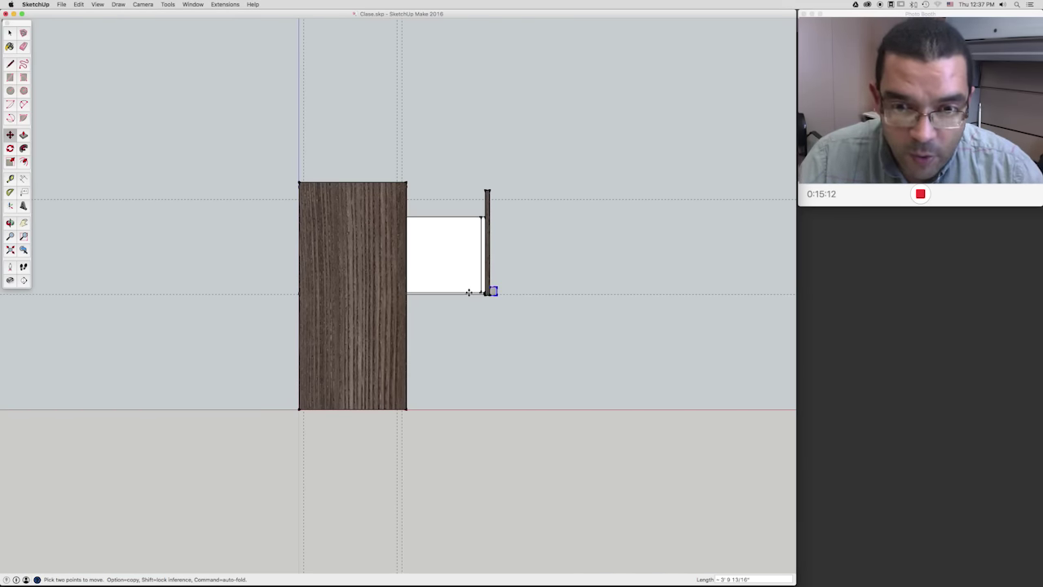
scroll(481, 291, "up", 2)
scroll(493, 291, "up", 3)
Step: Raise the grey handle strip 6 inches from its corner
left_click(504, 290)
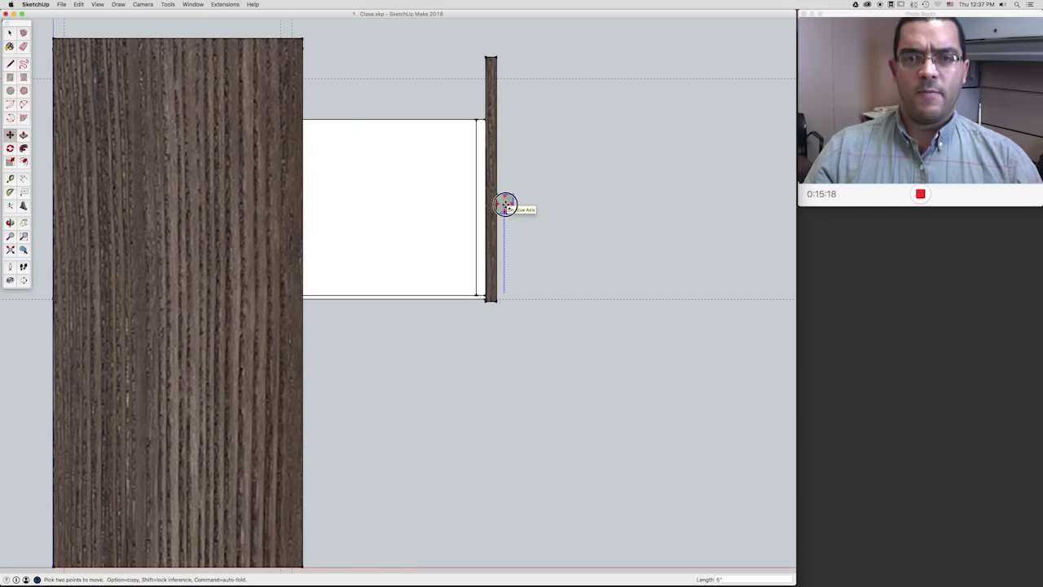
type("6")
key("Return")
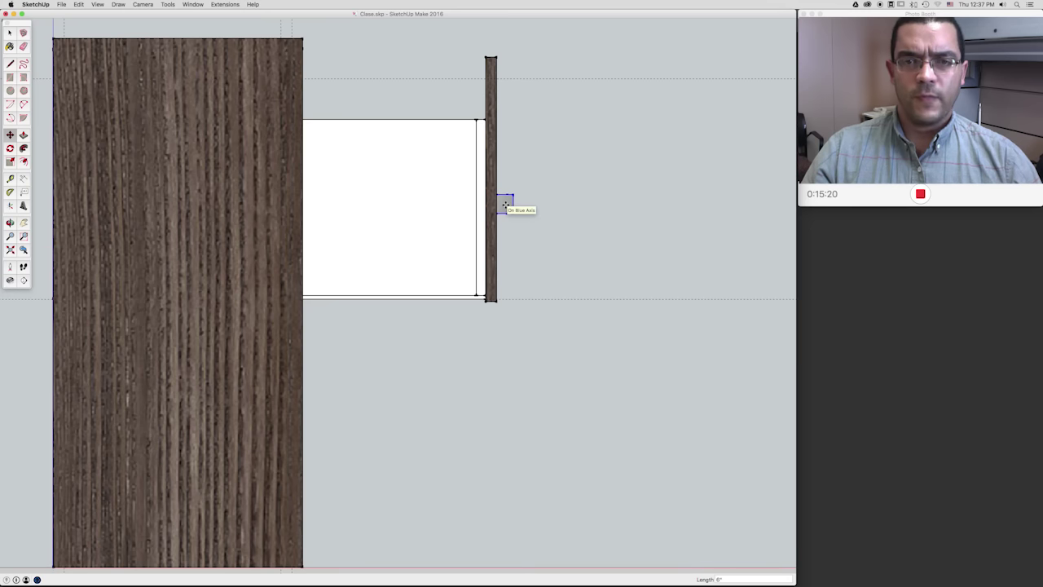
Step: In front view, slide the handle strip sideways toward the middle of the drawer front
key("super+3")
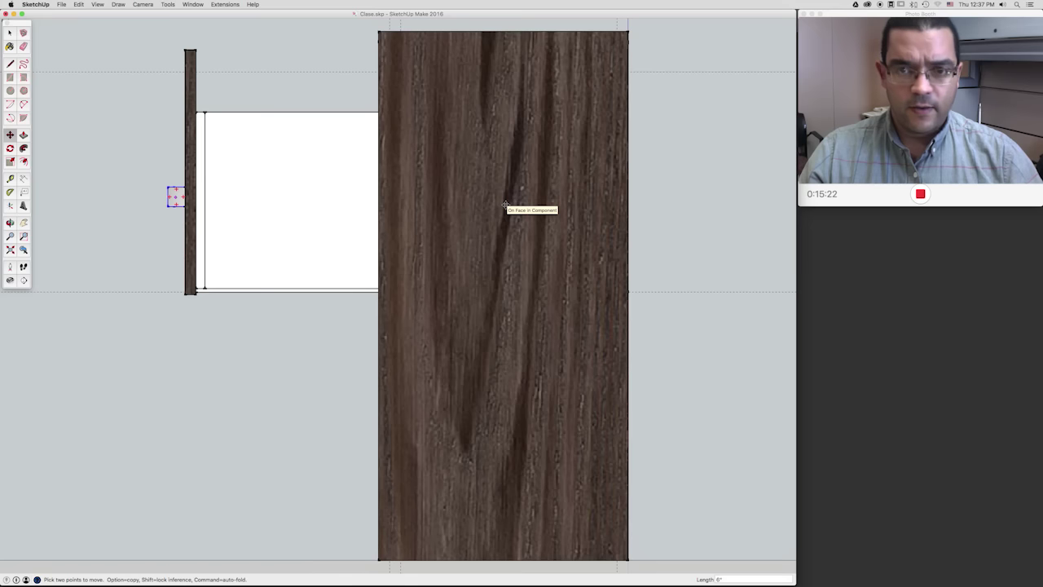
key("super+3")
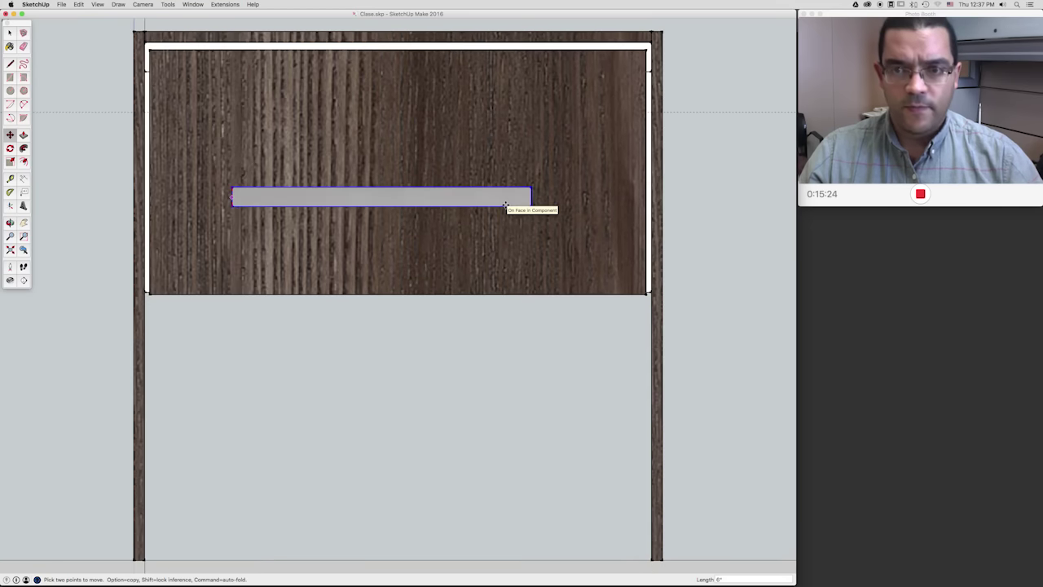
scroll(505, 206, "down", 2)
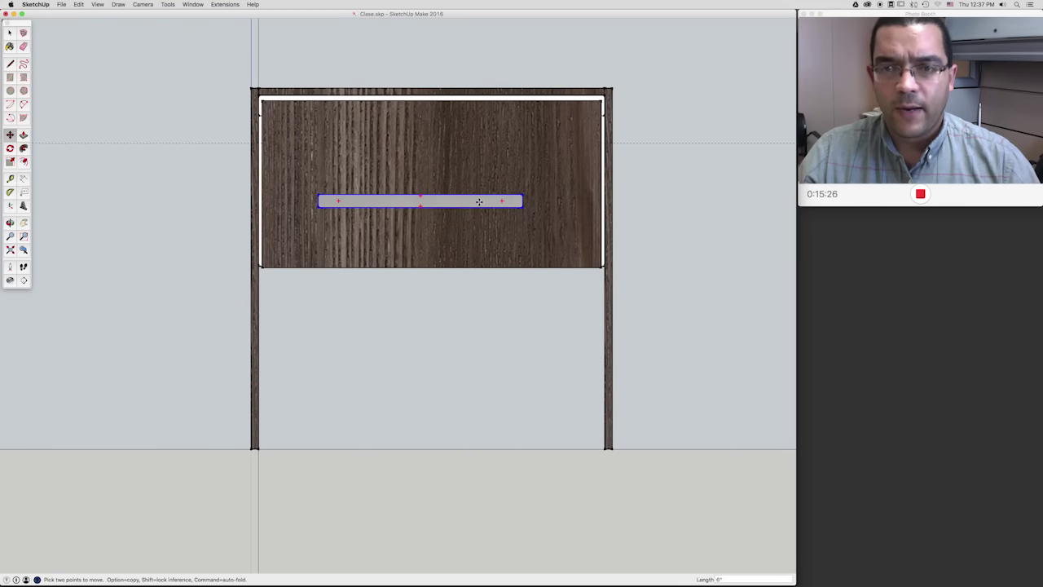
left_click_drag(471, 200, 487, 202)
left_click(486, 202)
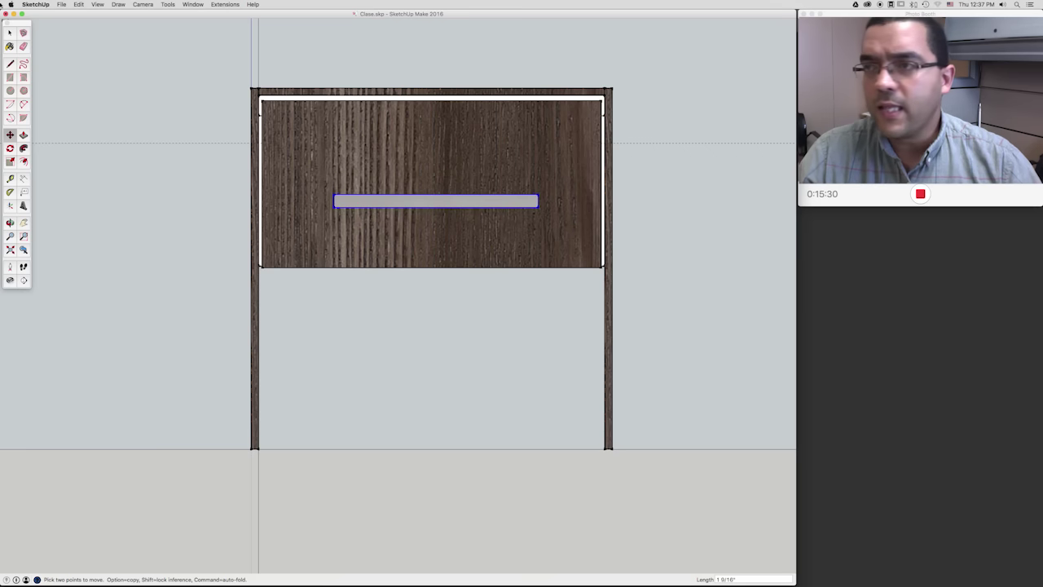
key("space")
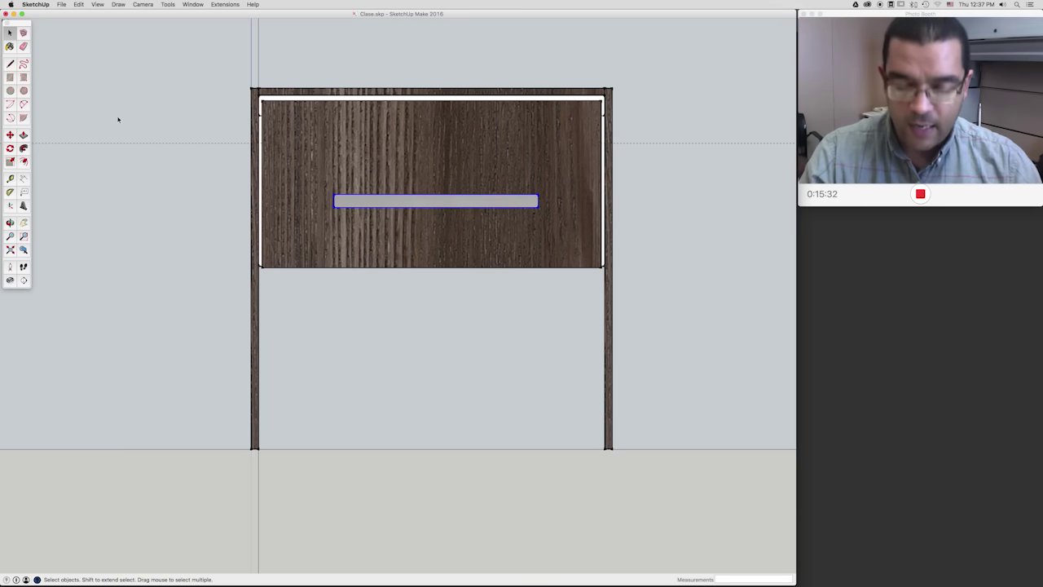
left_click(9, 63)
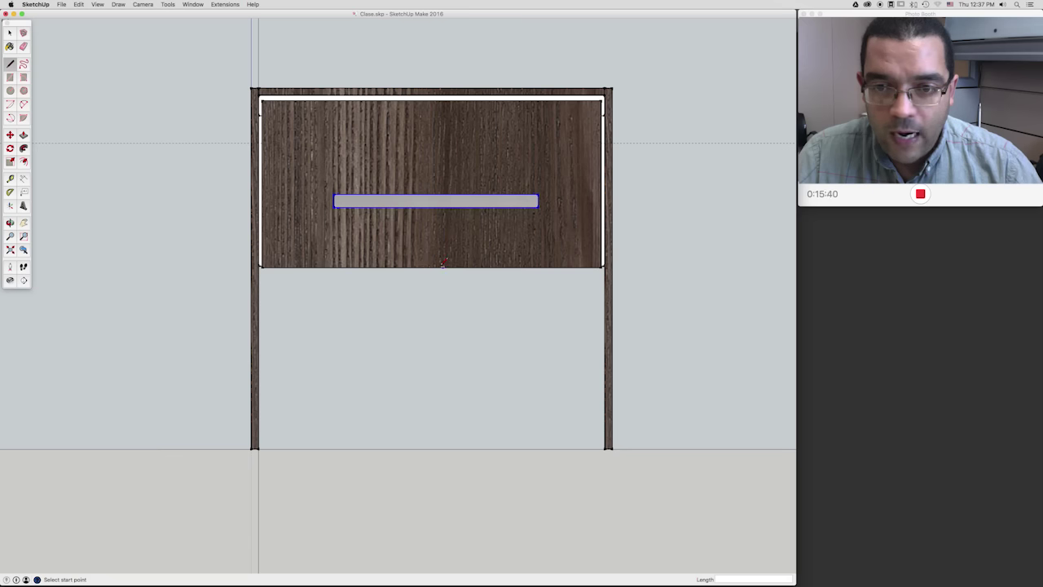
Step: Draw a vertical centre line from the drawer front's bottom midpoint up past the handle
scroll(444, 262, "up", 1)
scroll(444, 261, "up", 4)
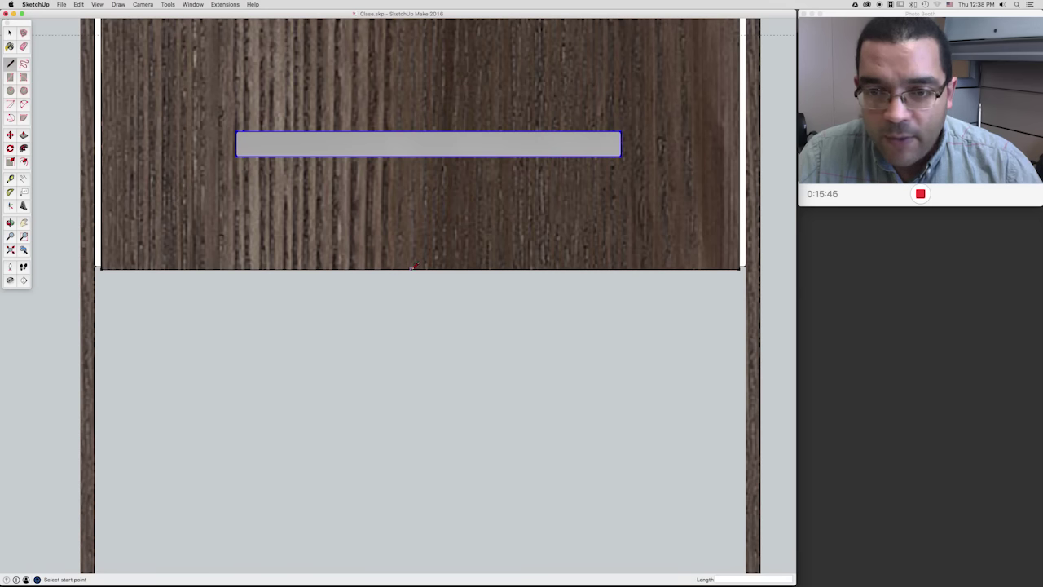
left_click(421, 269)
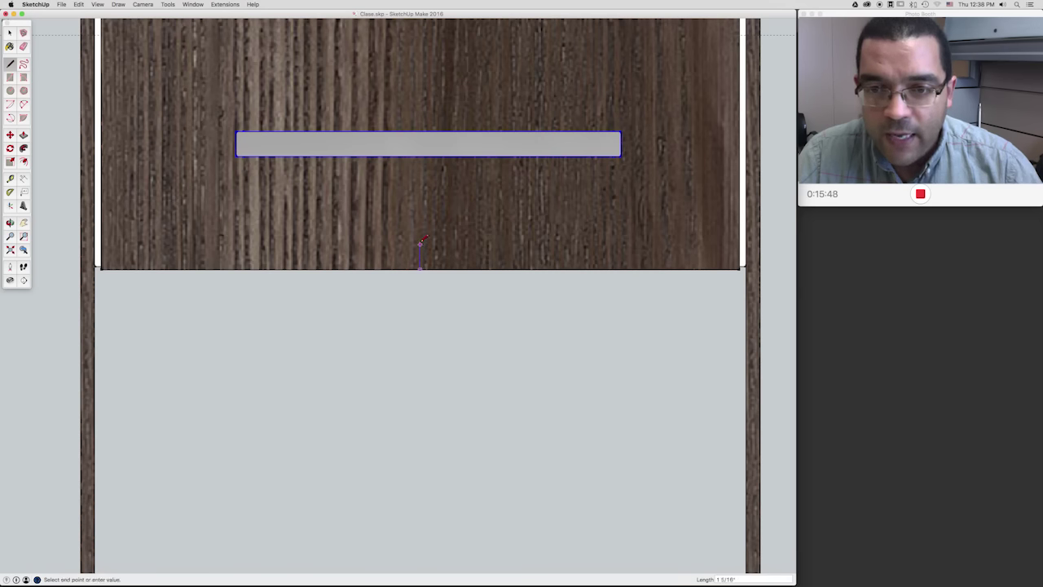
left_click(421, 100)
key("space")
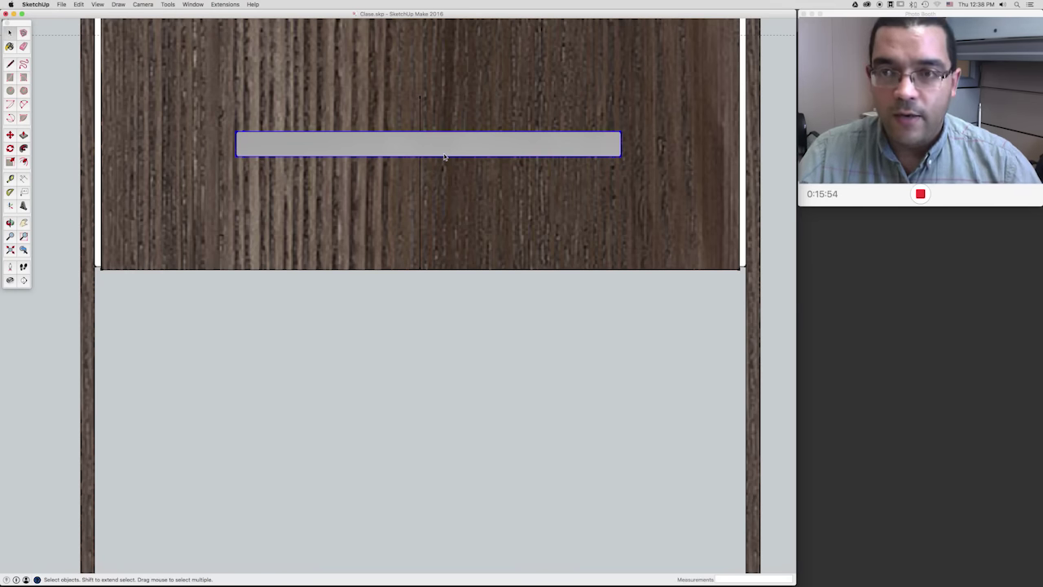
Step: Align the handle's midpoint with the centre line, then erase the line
scroll(447, 150, "down", 1)
key("m")
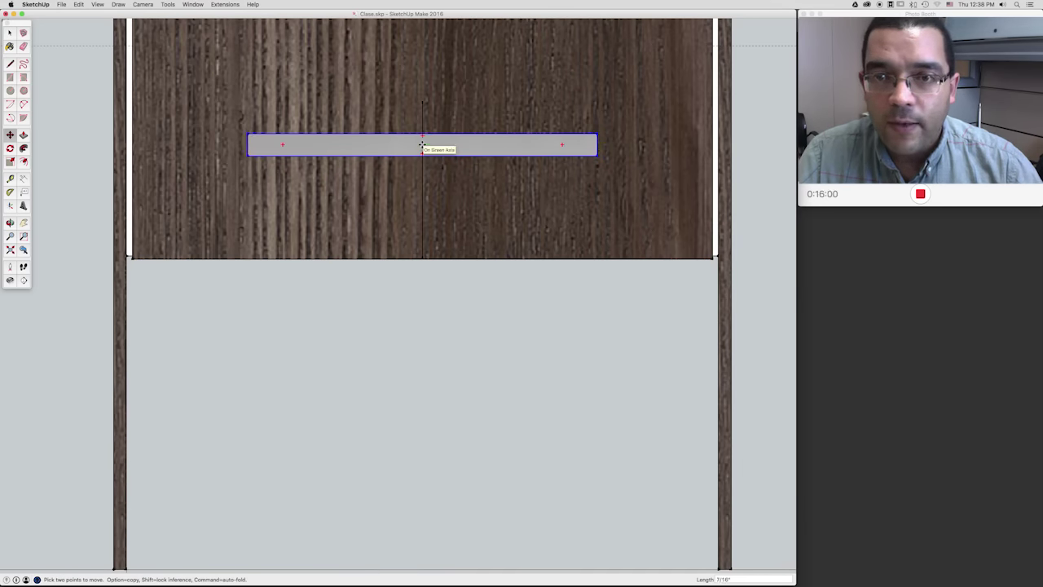
key("e")
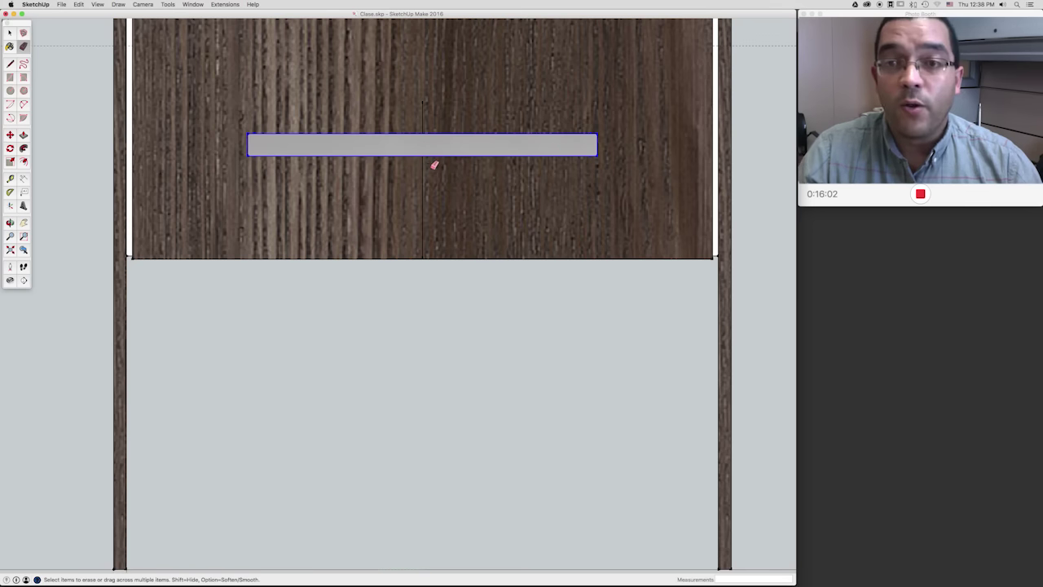
left_click(425, 172)
Step: Switch to isometric view and orbit around to the other side of the cabinet
key("o")
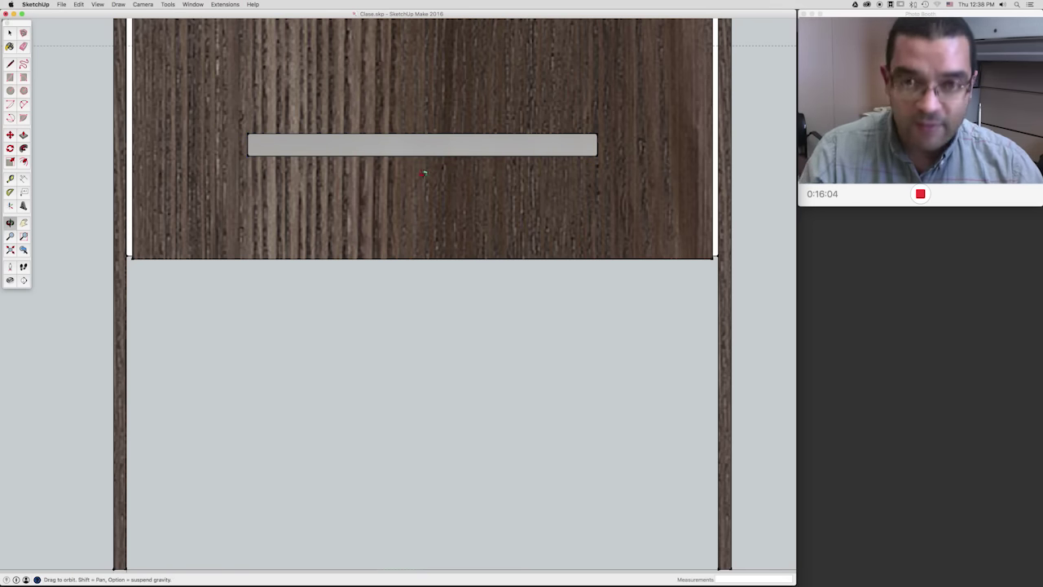
key("F8")
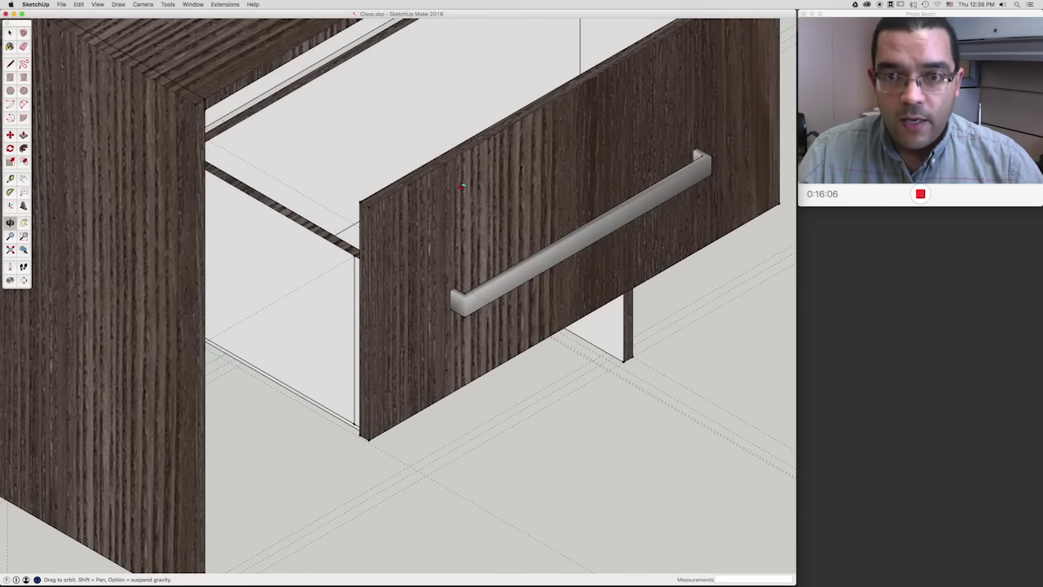
scroll(461, 187, "down", 3)
scroll(462, 186, "down", 2)
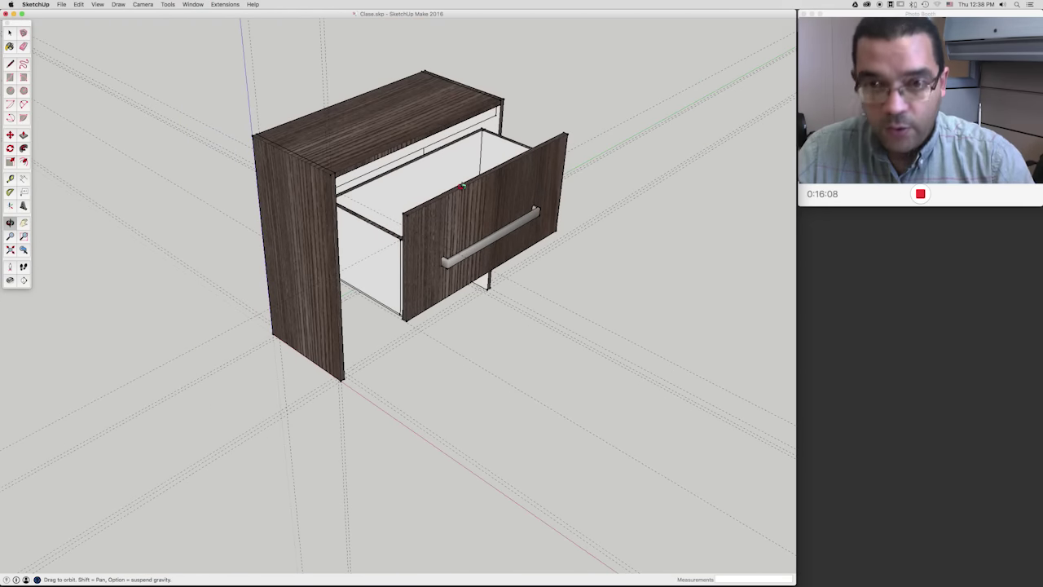
mouse_move(475, 220)
left_mouse_down()
mouse_move(436, 237)
mouse_move(321, 190)
mouse_move(378, 193)
mouse_move(381, 252)
left_mouse_up()
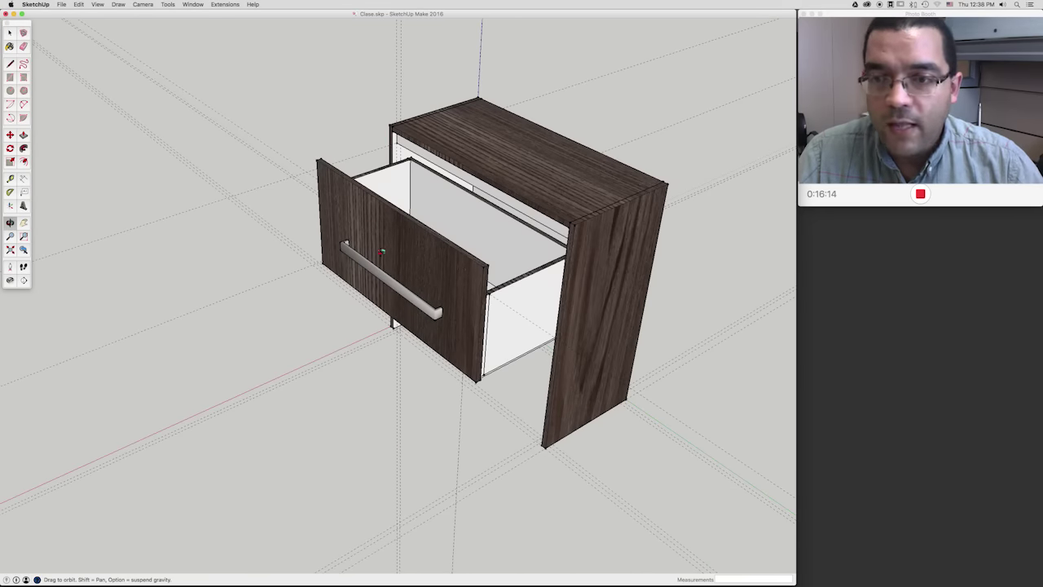
Step: Select the drawer and its front panel, viewed from a lower frontal angle
key("space")
left_click(380, 221)
double_click(378, 220)
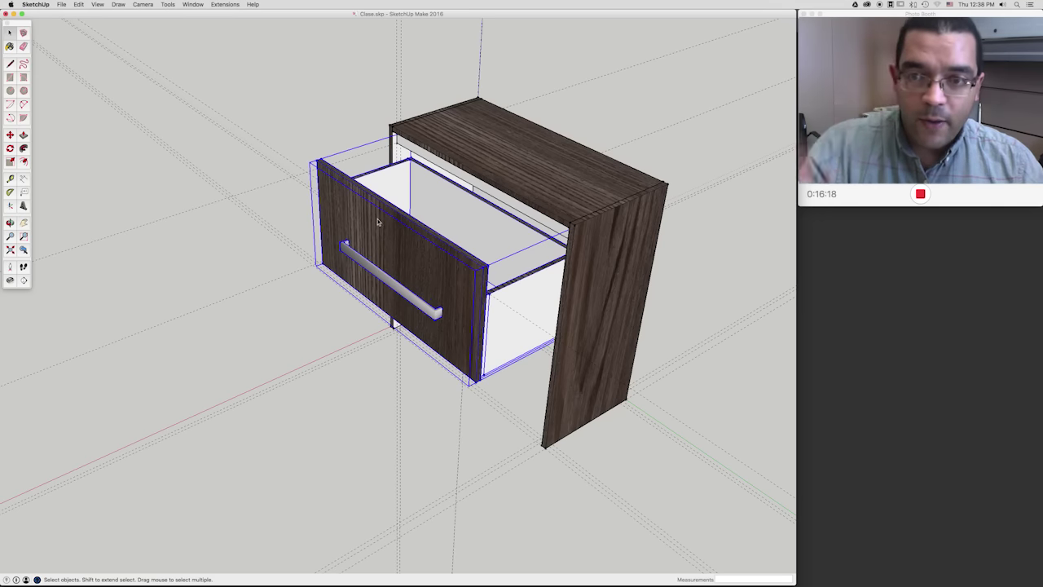
mouse_move(470, 279)
middle_mouse_down()
mouse_move(400, 219)
mouse_move(511, 325)
middle_mouse_up()
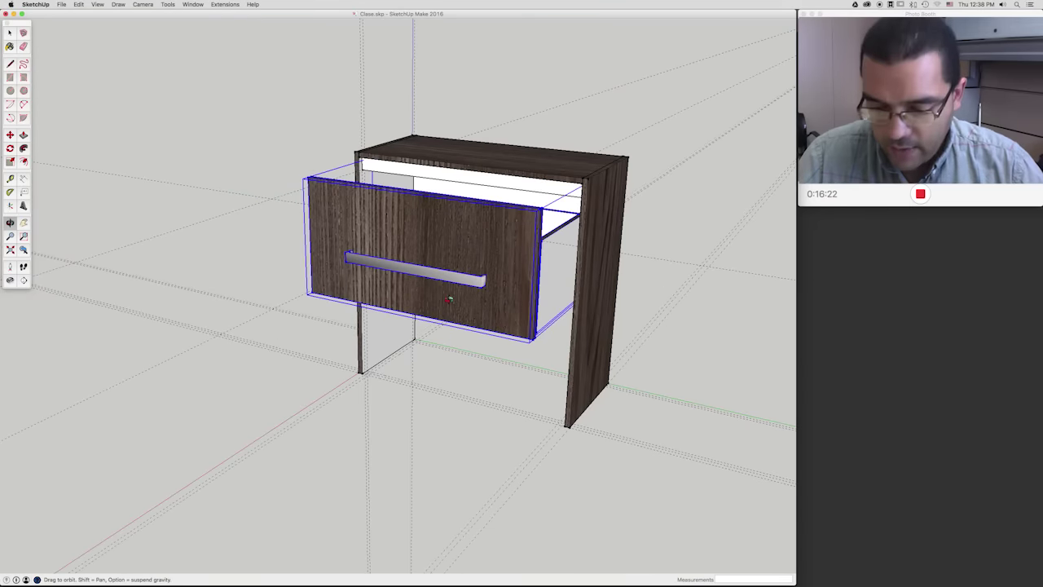
left_click(97, 5)
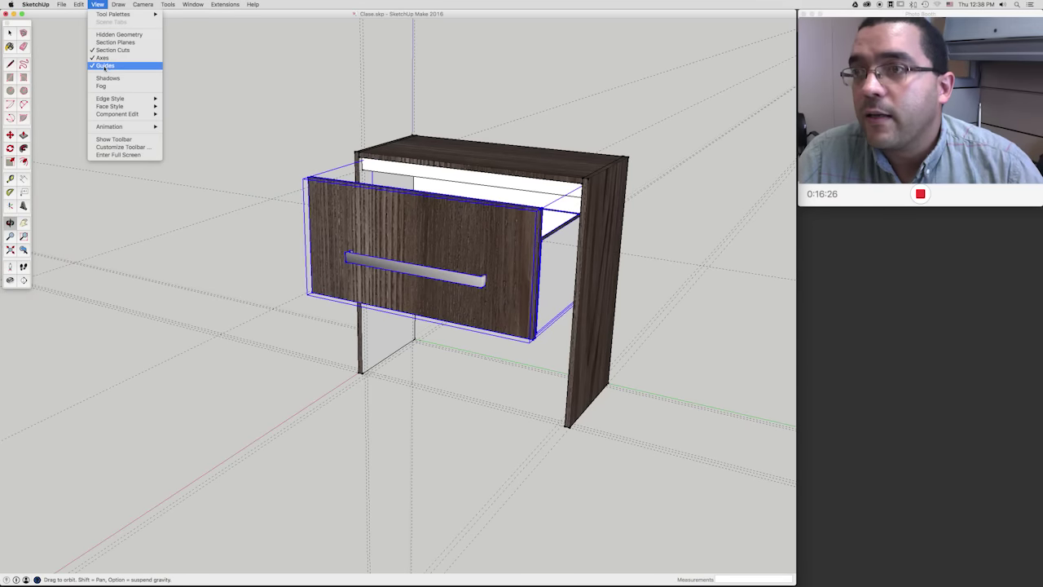
Step: Hide the dashed guide lines and the red, green and blue axes
left_click(107, 66)
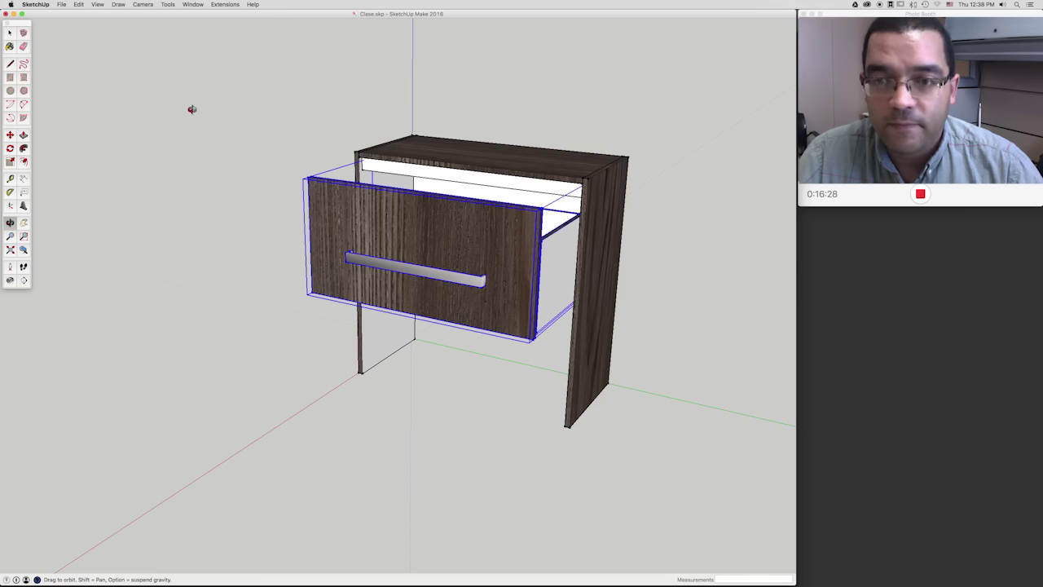
left_click(97, 4)
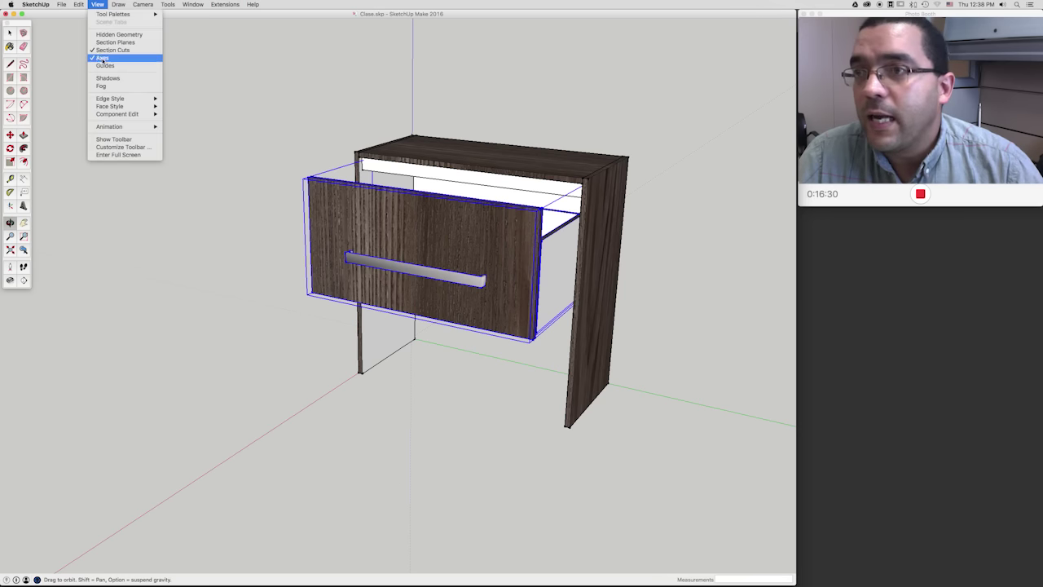
left_click(103, 59)
Step: Clear the drawer selection and orbit around the cabinet
key("space")
left_click(170, 75)
key("o")
mouse_move(394, 168)
left_mouse_down()
mouse_move(470, 259)
mouse_move(442, 256)
mouse_move(465, 303)
mouse_move(538, 254)
mouse_move(459, 254)
mouse_move(541, 235)
mouse_move(547, 172)
mouse_move(520, 165)
mouse_move(441, 244)
mouse_move(372, 280)
mouse_move(443, 260)
mouse_move(517, 191)
mouse_move(438, 320)
mouse_move(430, 263)
mouse_move(395, 297)
mouse_move(402, 303)
mouse_move(411, 283)
mouse_move(478, 303)
mouse_move(522, 289)
mouse_move(466, 226)
mouse_move(450, 259)
mouse_move(462, 252)
mouse_move(382, 237)
mouse_move(473, 284)
mouse_move(400, 284)
left_mouse_up()
scroll(473, 284, "down", 3)
Step: Move the drawer from its bottom corner to sit flush with the cabinet front
key("space")
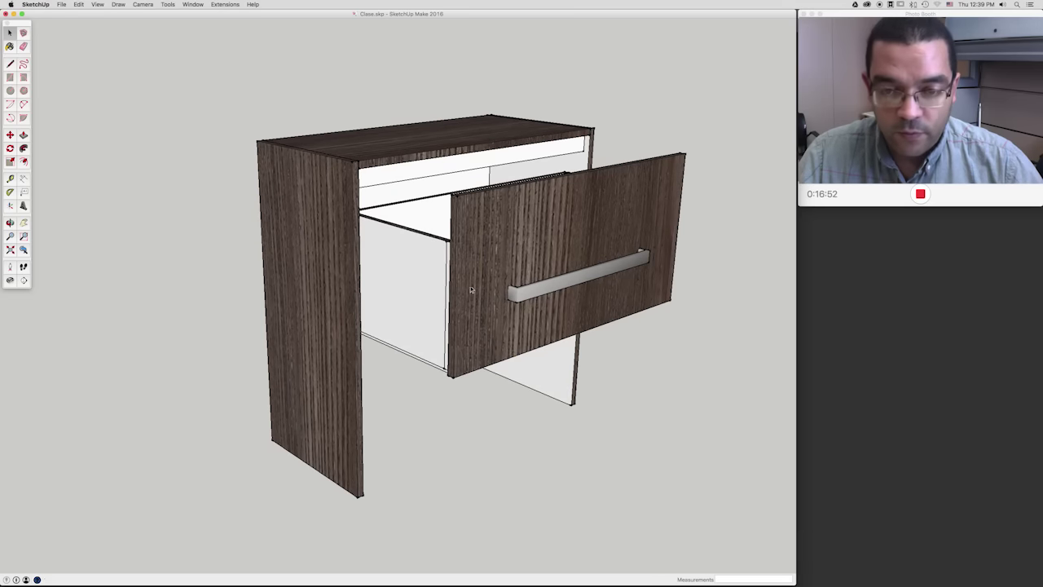
left_click(477, 298)
key("m")
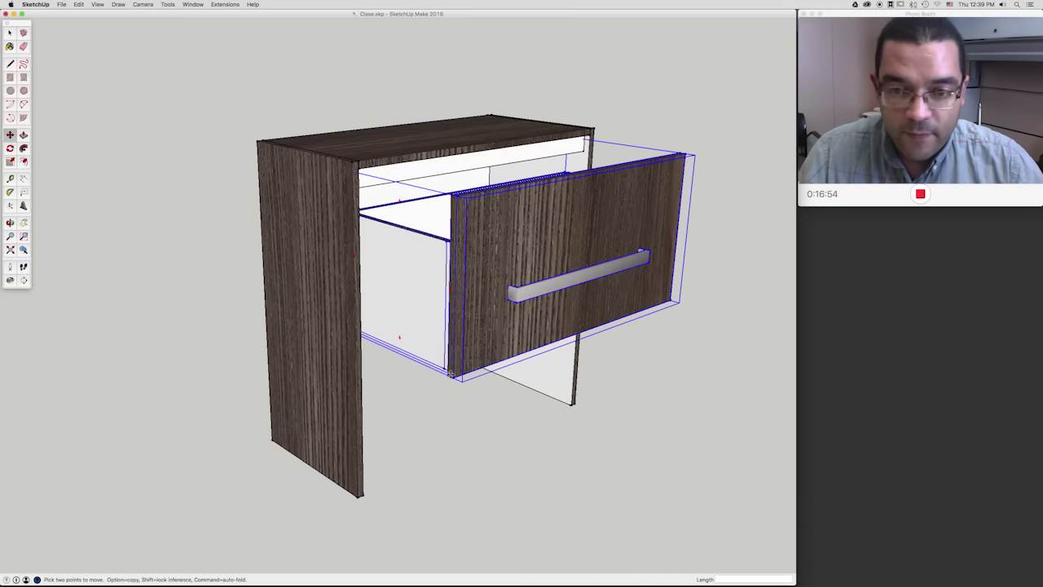
left_click(448, 372)
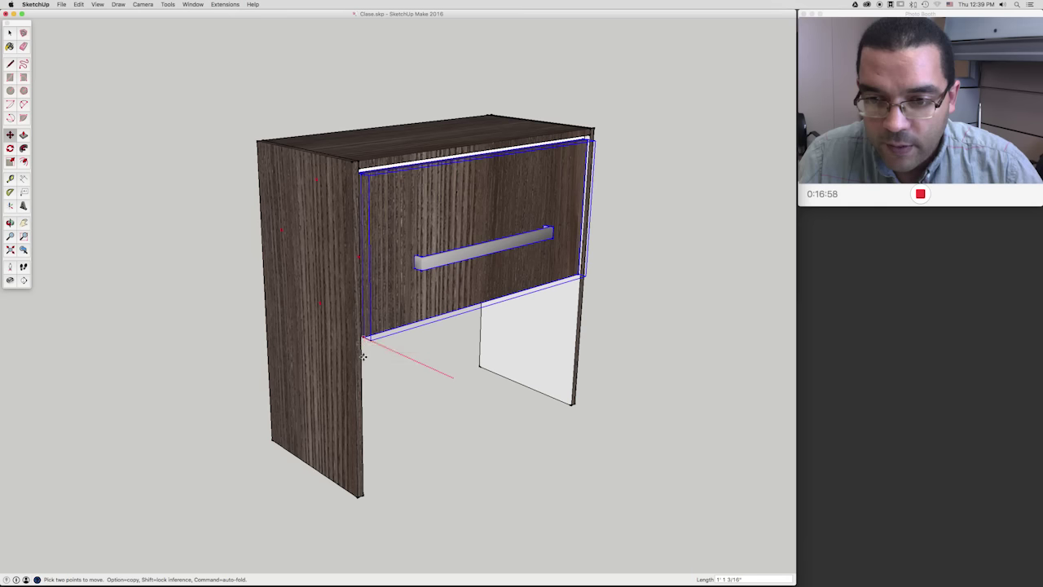
left_click(364, 498)
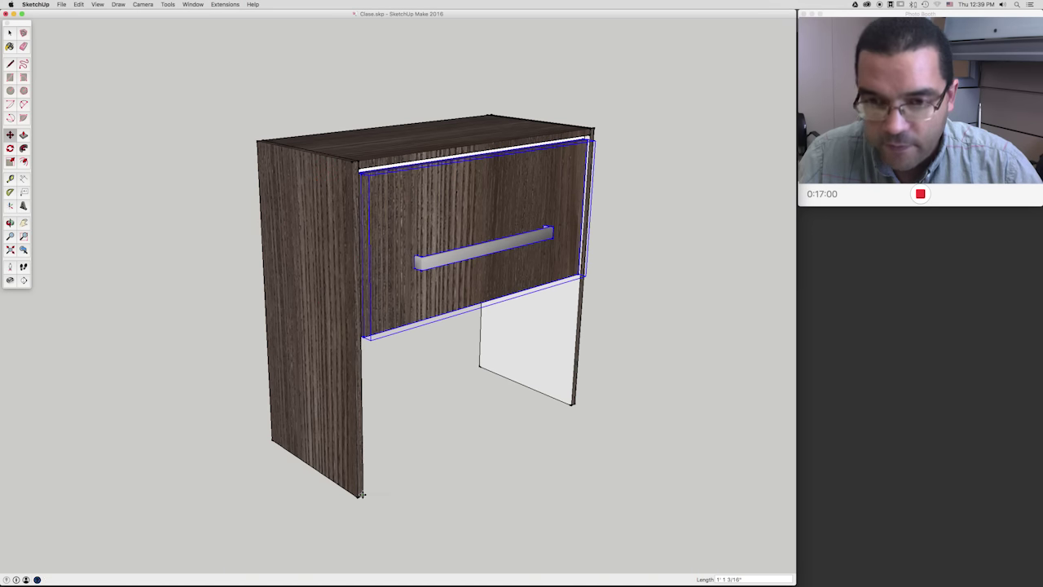
Step: Deselect and orbit to an upright three-quarter front view of the closed cabinet
key("space")
left_click(184, 198)
mouse_move(200, 215)
middle_mouse_down()
mouse_move(201, 264)
mouse_move(279, 279)
mouse_move(459, 282)
mouse_move(459, 201)
mouse_move(554, 255)
mouse_move(539, 256)
mouse_move(542, 272)
mouse_move(468, 240)
mouse_move(371, 233)
middle_mouse_up()
mouse_move(372, 232)
left_mouse_down()
mouse_move(431, 340)
mouse_move(410, 366)
mouse_move(448, 312)
mouse_move(510, 284)
left_mouse_up()
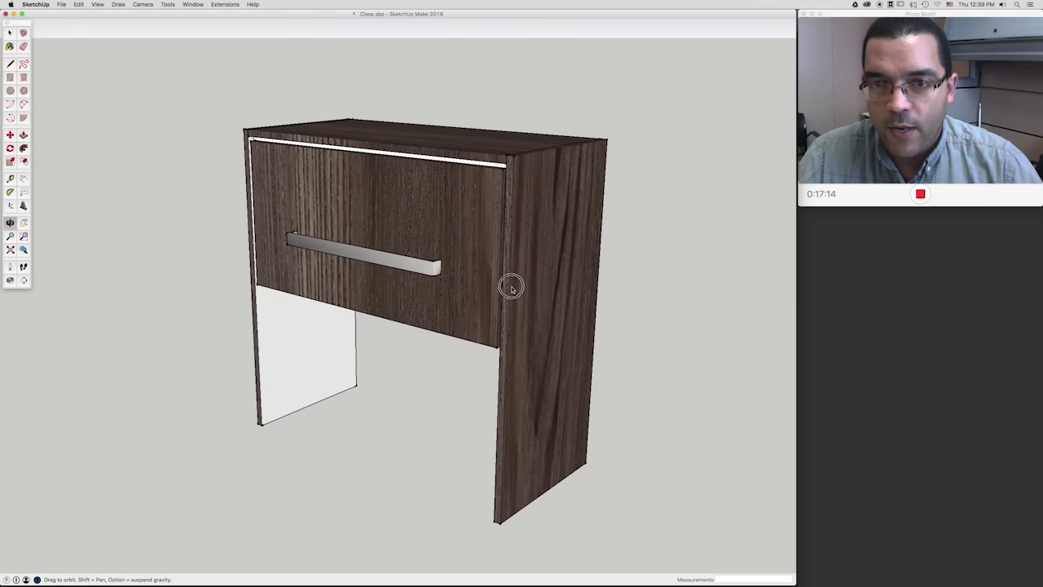